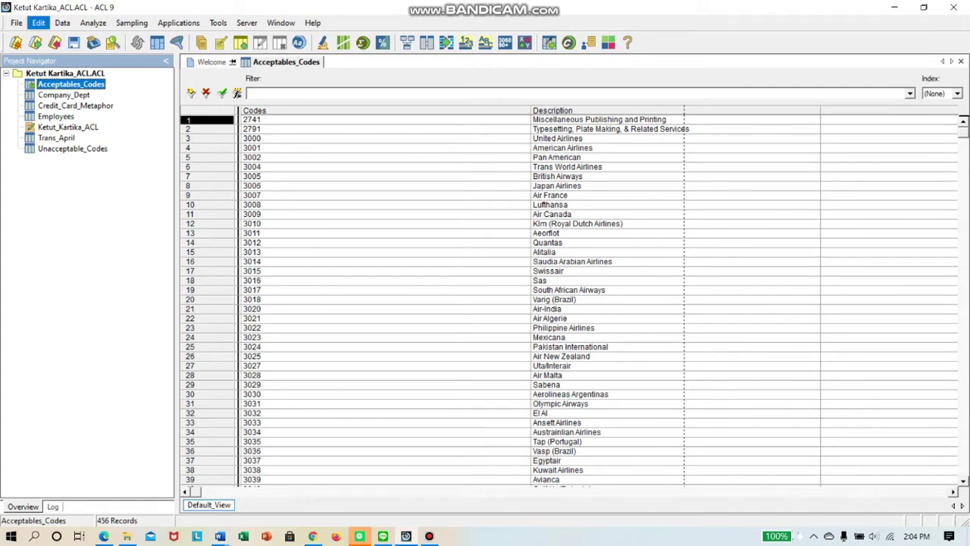
# - Start a new expression field named Codes_Sub_AC in the table layout of Acceptables_Codes
pyautogui.click(37, 22)
pyautogui.click(76, 122)
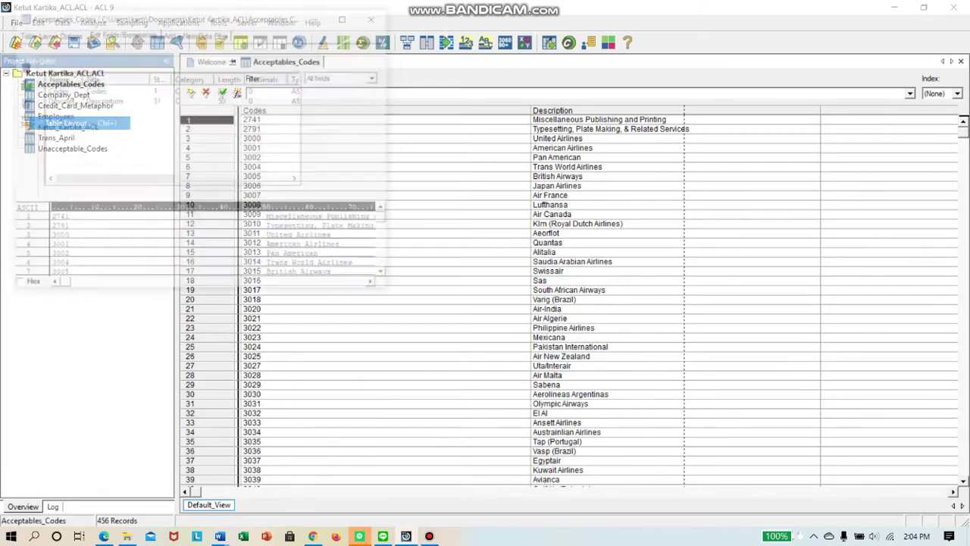
pyautogui.click(22, 105)
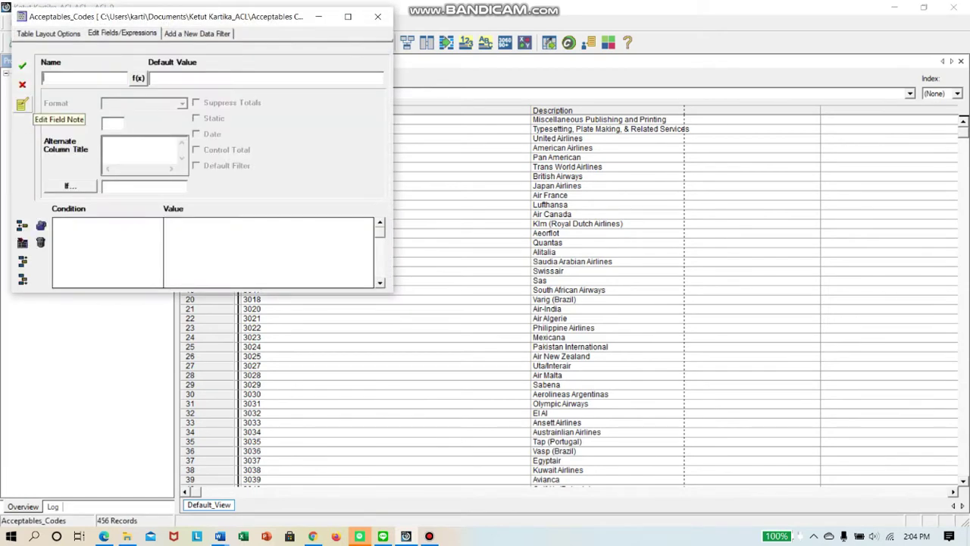
pyautogui.write('Cod')
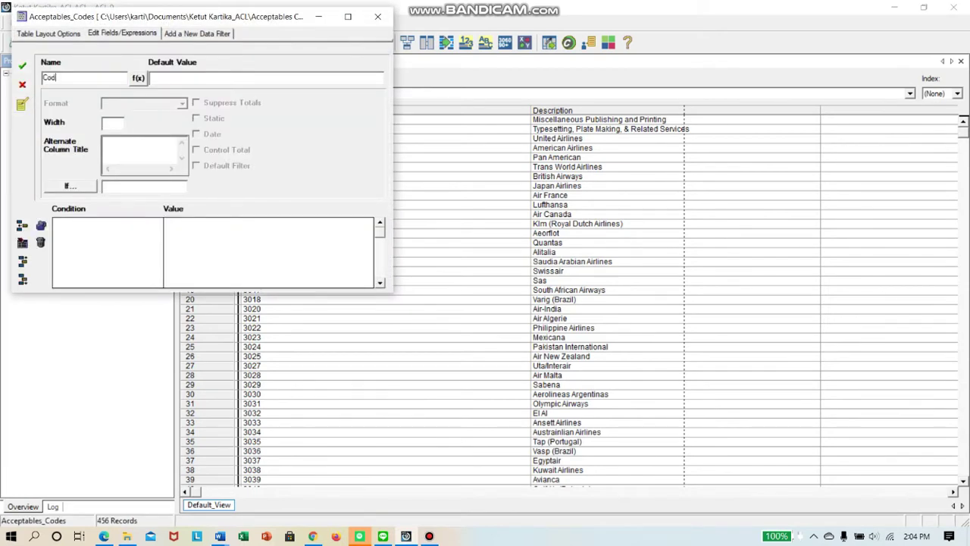
pyautogui.write('es_Sub_AC')
# - Insert the SUBSTR function into the default value expression of the Codes_Sub_AC field
pyautogui.click(138, 78)
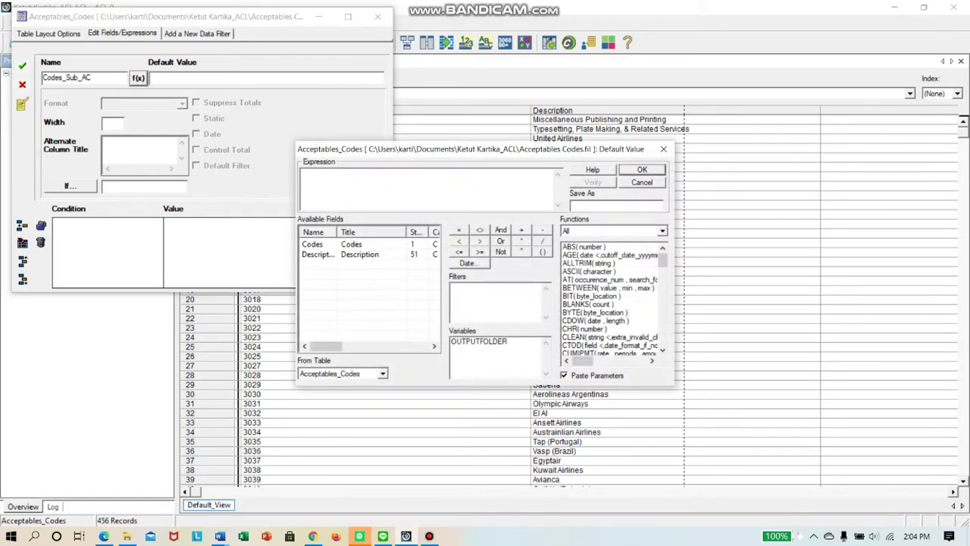
pyautogui.moveTo(663, 259); pyautogui.dragTo(663, 267)
pyautogui.scroll(-10, 610, 299)
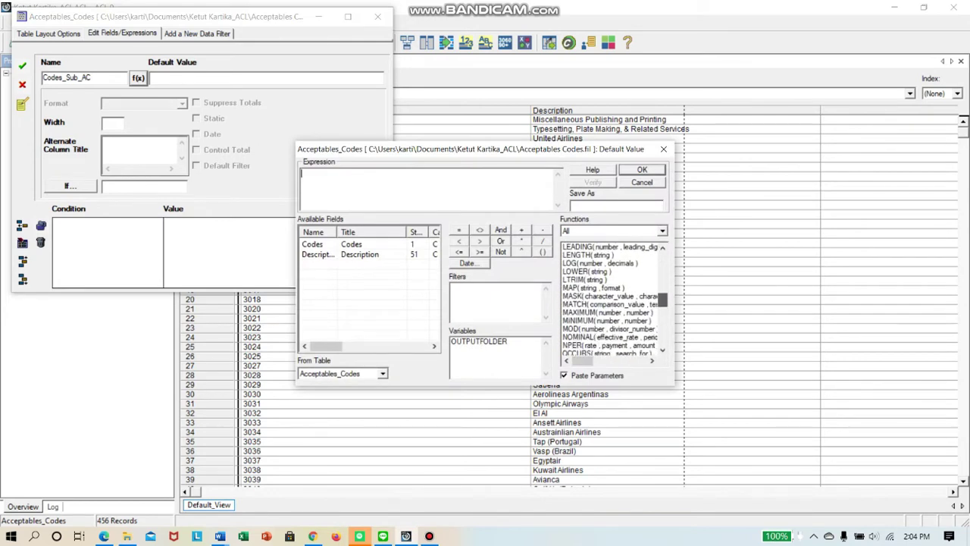
pyautogui.scroll(-3, 610, 299)
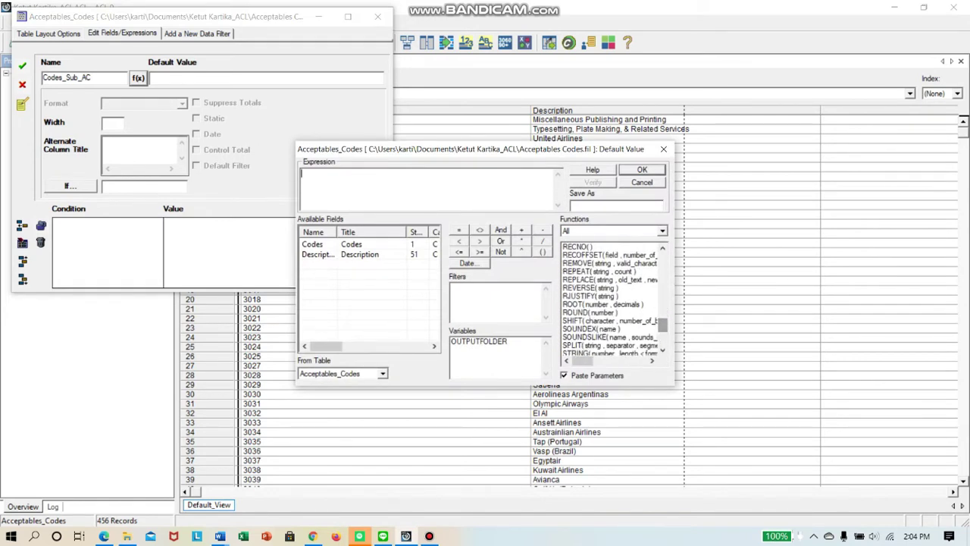
pyautogui.doubleClick(607, 321)
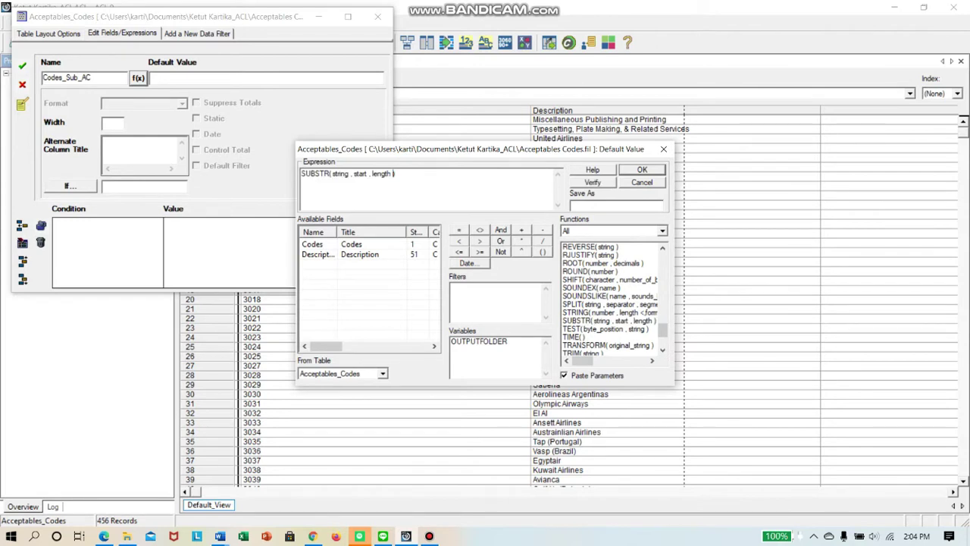
# - Replace the string argument of SUBSTR with ALLTRIM applied to the Codes field
pyautogui.doubleClick(340, 174)
pyautogui.moveTo(663, 331); pyautogui.dragTo(663, 250)
pyautogui.click(606, 263)
pyautogui.doubleClick(589, 262)
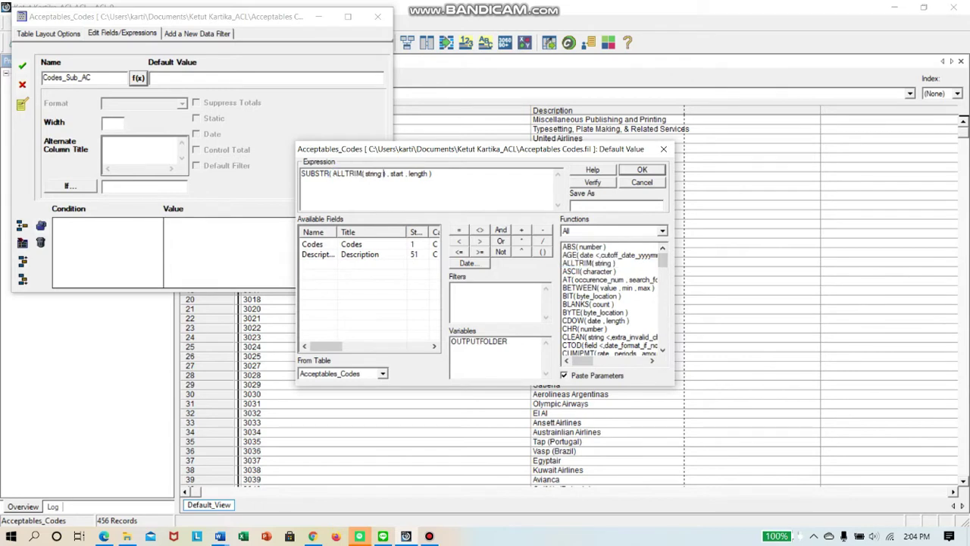
pyautogui.moveTo(383, 174); pyautogui.dragTo(366, 174)
pyautogui.doubleClick(312, 244)
# - Set the SUBSTR start to 1 and its length to 4 in the Codes_Sub_AC expression
pyautogui.press('BackSpace')
pyautogui.press('BackSpace')
pyautogui.press('BackSpace')
pyautogui.press('BackSpace')
pyautogui.press('BackSpace')
pyautogui.press('BackSpace')
pyautogui.press('BackSpace')
pyautogui.press('BackSpace')
pyautogui.write('1')
pyautogui.click(403, 174)
pyautogui.write(',')
pyautogui.press('BackSpace')
pyautogui.press('BackSpace')
pyautogui.press('BackSpace')
pyautogui.write(',')
pyautogui.press('Delete')
pyautogui.press('Delete')
pyautogui.press('Delete')
pyautogui.press('Delete')
pyautogui.write('4')
# - Verify the SUBSTR expression, accept the Codes_Sub_AC field and close the table layout
pyautogui.click(592, 182)
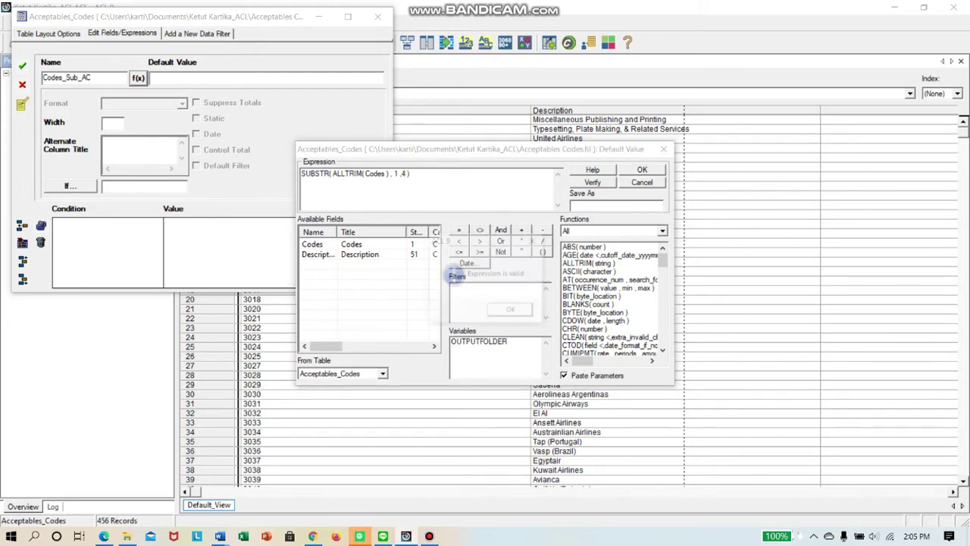
pyautogui.press('Return')
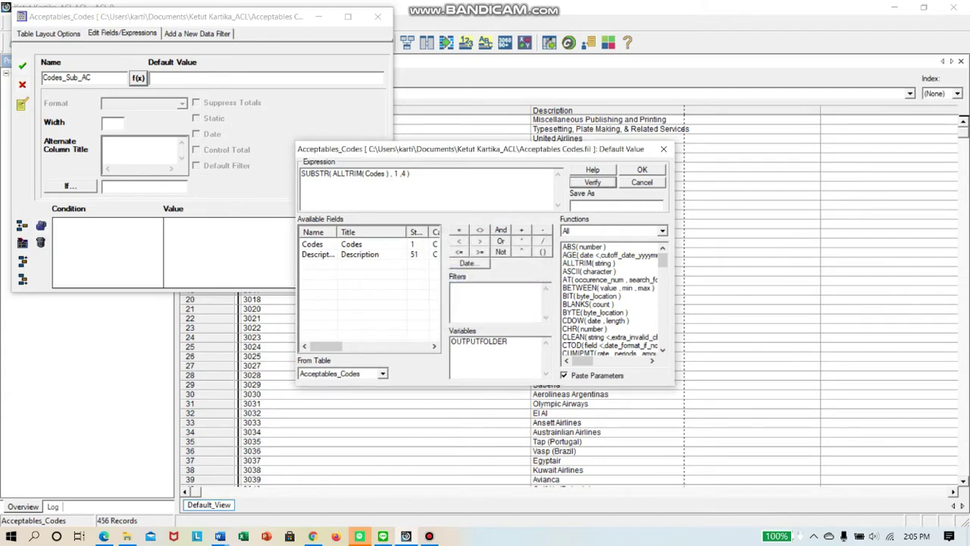
pyautogui.click(642, 169)
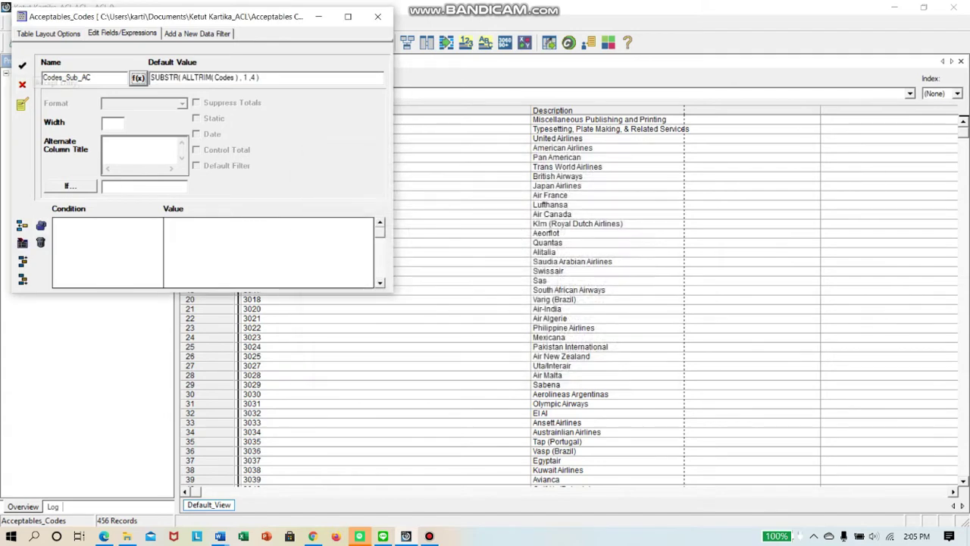
pyautogui.click(22, 66)
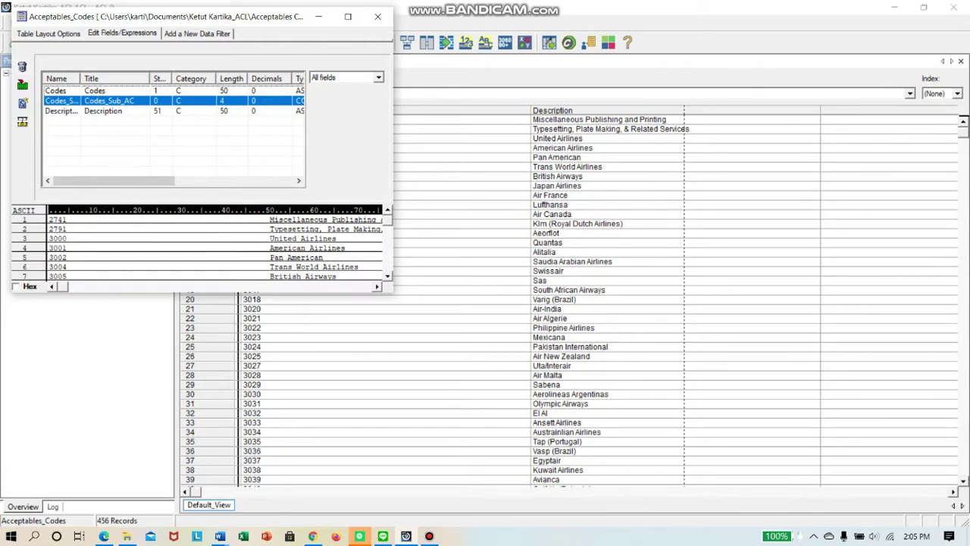
pyautogui.click(378, 16)
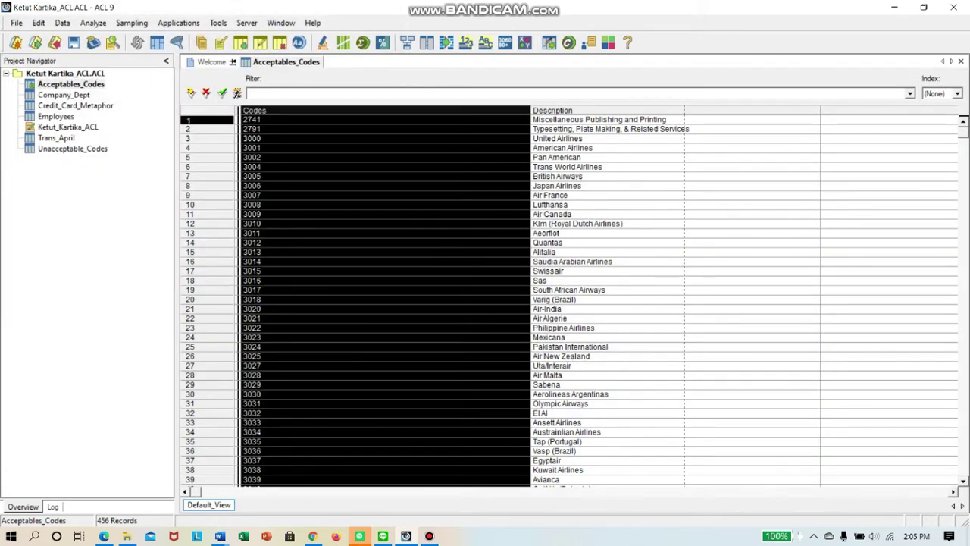
# - Add the Codes_Sub_AC field as a column in front of Codes in the Acceptables_Codes view
pyautogui.rightClick(303, 112)
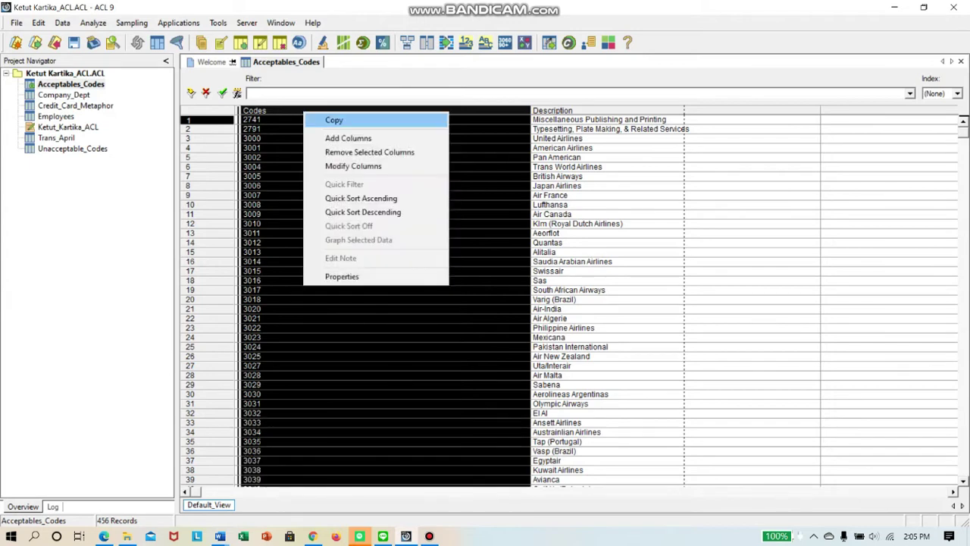
pyautogui.click(346, 138)
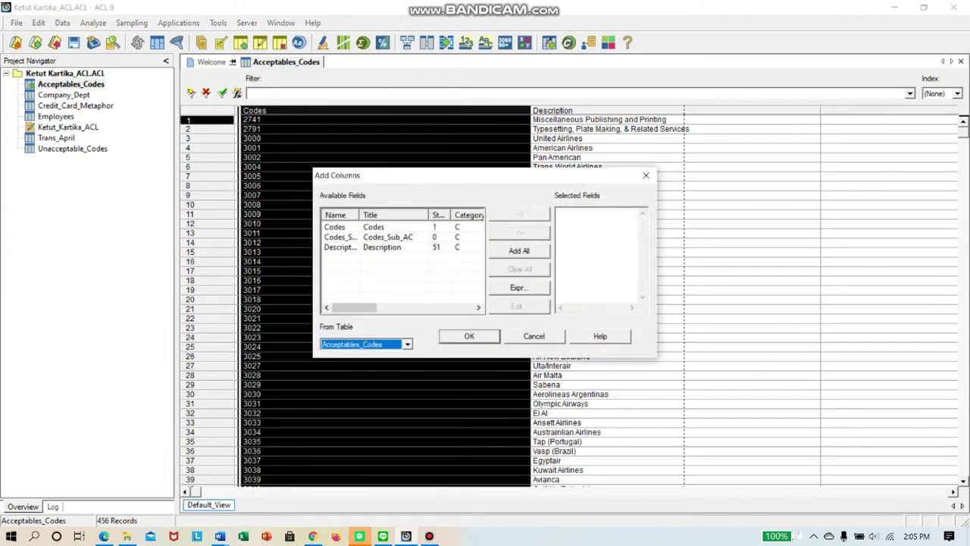
pyautogui.click(387, 237)
pyautogui.doubleClick(388, 237)
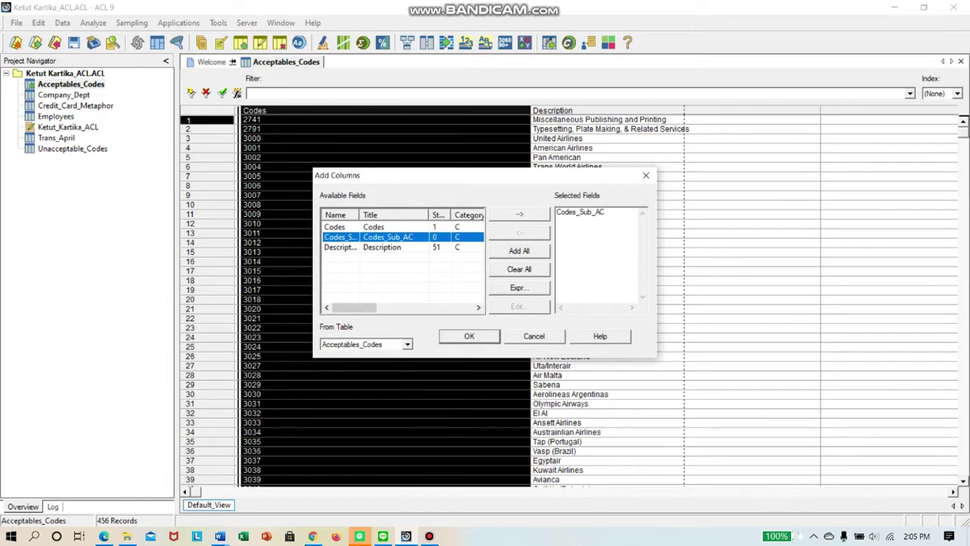
pyautogui.press('Return')
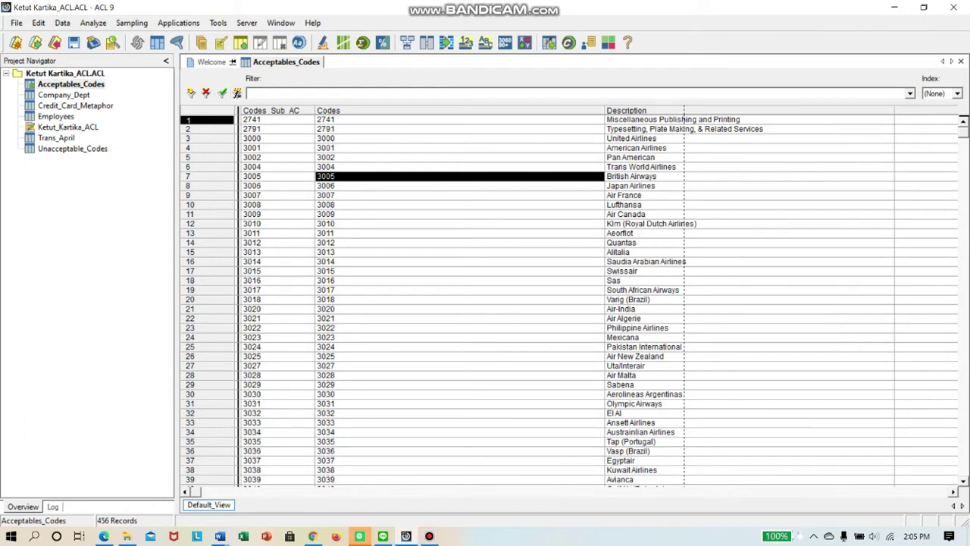
# - Open the Unacceptable_Codes table, saving the Acceptables_Codes changes, and start an expression field named Codes_Sub_UC in its table layout
pyautogui.doubleClick(72, 148)
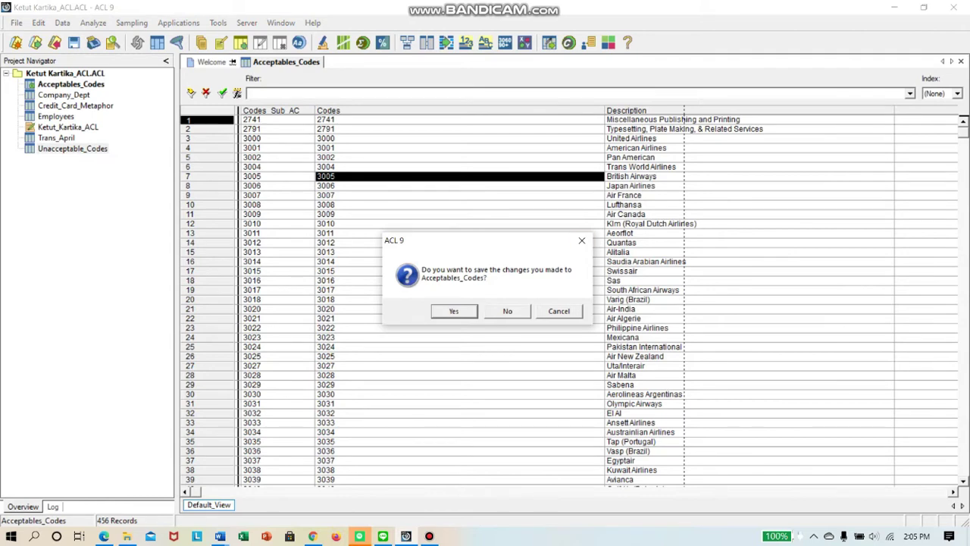
pyautogui.click(454, 311)
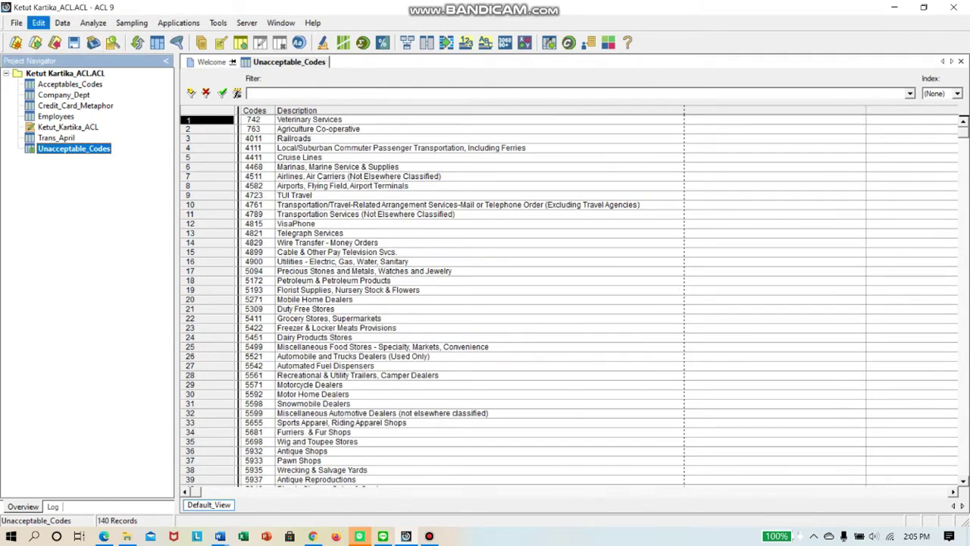
pyautogui.click(38, 23)
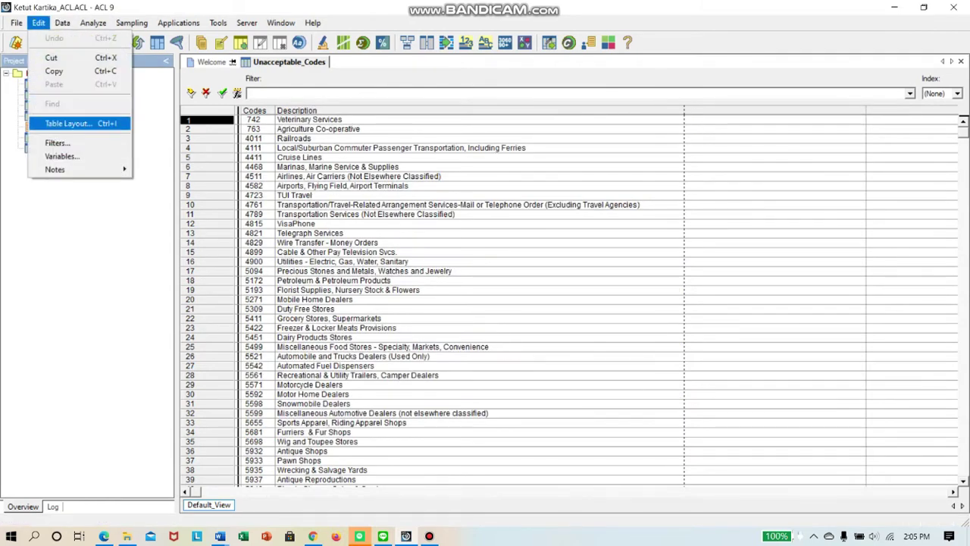
pyautogui.click(68, 123)
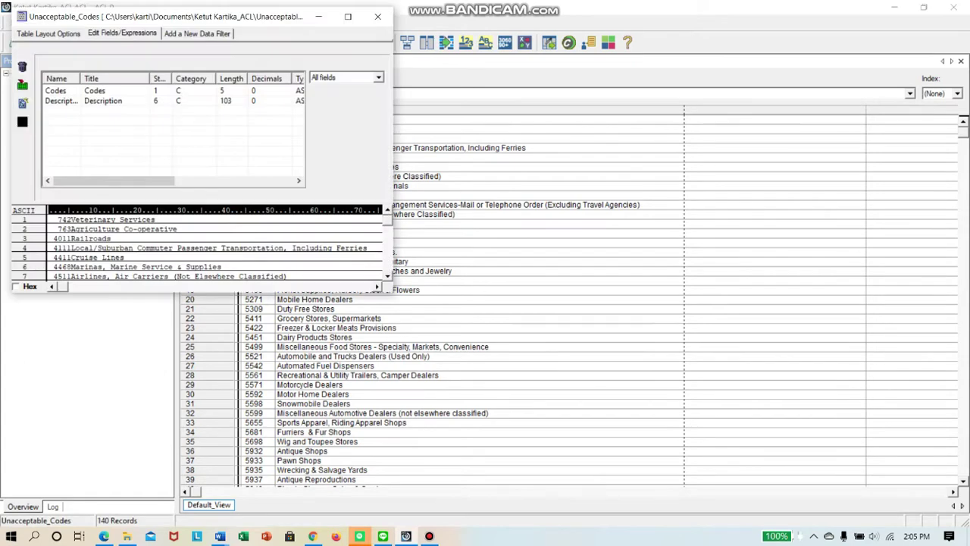
pyautogui.click(21, 103)
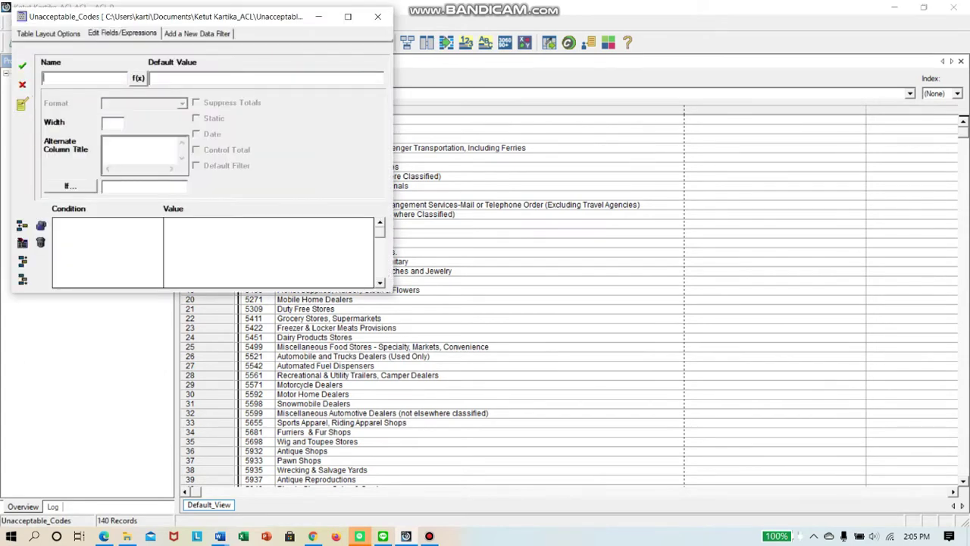
pyautogui.write('Codes_Sub_UC')
# - Build the default value of Codes_Sub_UC from SUBSTR, with ALLTRIM of the Codes field as its string argument
pyautogui.click(138, 77)
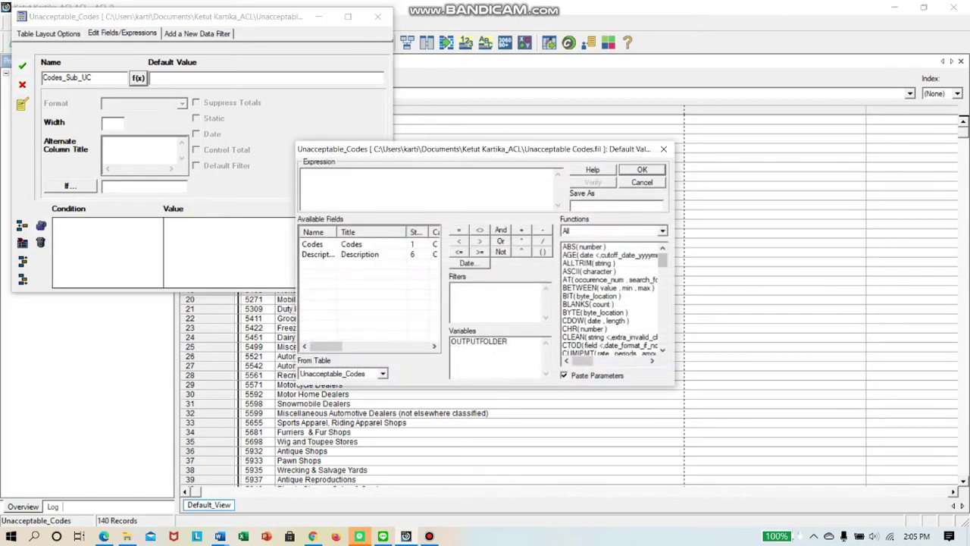
pyautogui.moveTo(663, 260)
pyautogui.mouseDown()
pyautogui.moveTo(663, 329)
pyautogui.moveTo(663, 250)
pyautogui.mouseUp()
pyautogui.doubleClick(599, 328)
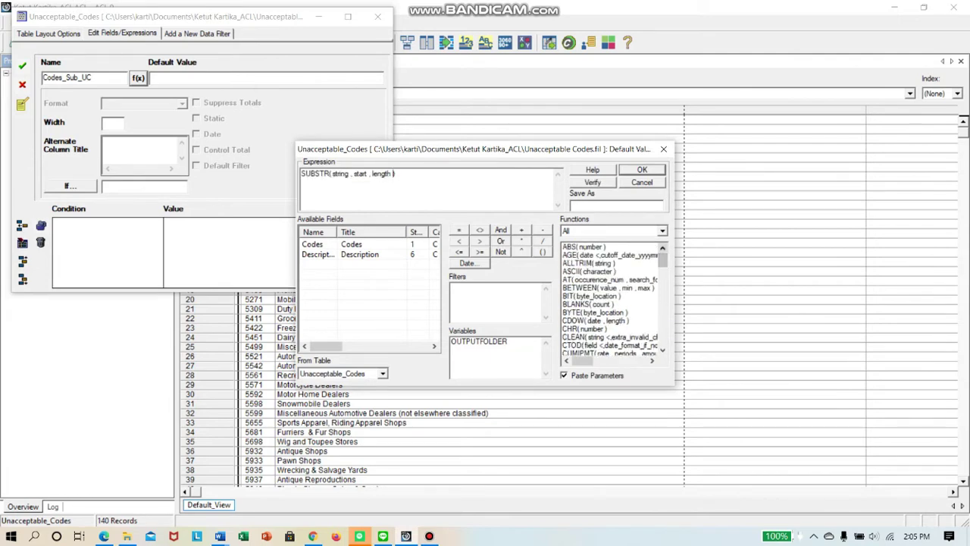
pyautogui.moveTo(349, 173); pyautogui.dragTo(333, 173)
pyautogui.doubleClick(588, 263)
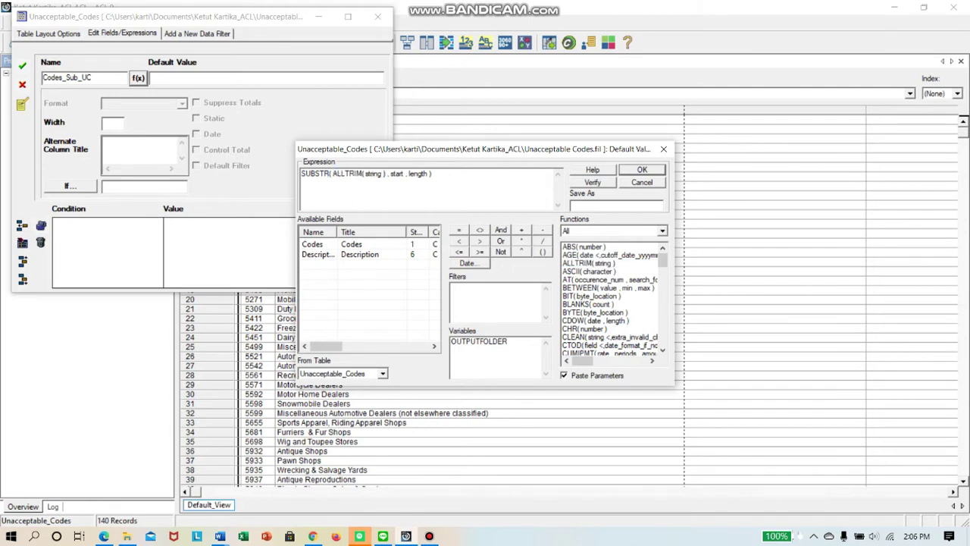
pyautogui.moveTo(385, 174); pyautogui.dragTo(366, 174)
pyautogui.doubleClick(313, 244)
# - Set the SUBSTR start to 1 and its length to 4 in the Codes_Sub_UC expression
pyautogui.press('BackSpace')
pyautogui.press('BackSpace')
pyautogui.press('BackSpace')
pyautogui.press('BackSpace')
pyautogui.press('BackSpace')
pyautogui.write('1')
pyautogui.press('BackSpace')
pyautogui.press('BackSpace')
pyautogui.press('BackSpace')
pyautogui.press('BackSpace')
pyautogui.press('BackSpace')
pyautogui.press('BackSpace')
pyautogui.write('4')
# - Verify the expression, accept the Codes_Sub_UC field and close the Unacceptable_Codes table layout
pyautogui.click(593, 182)
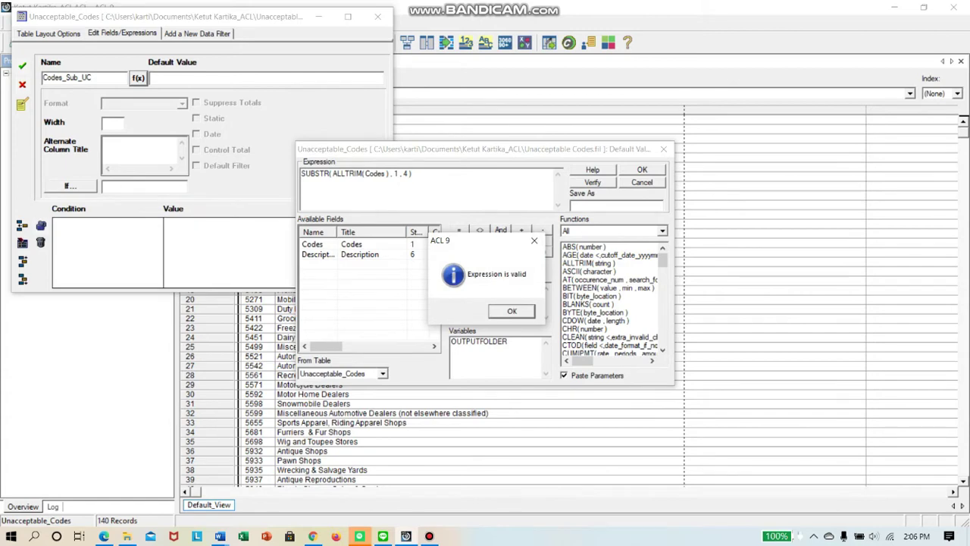
pyautogui.press('Return')
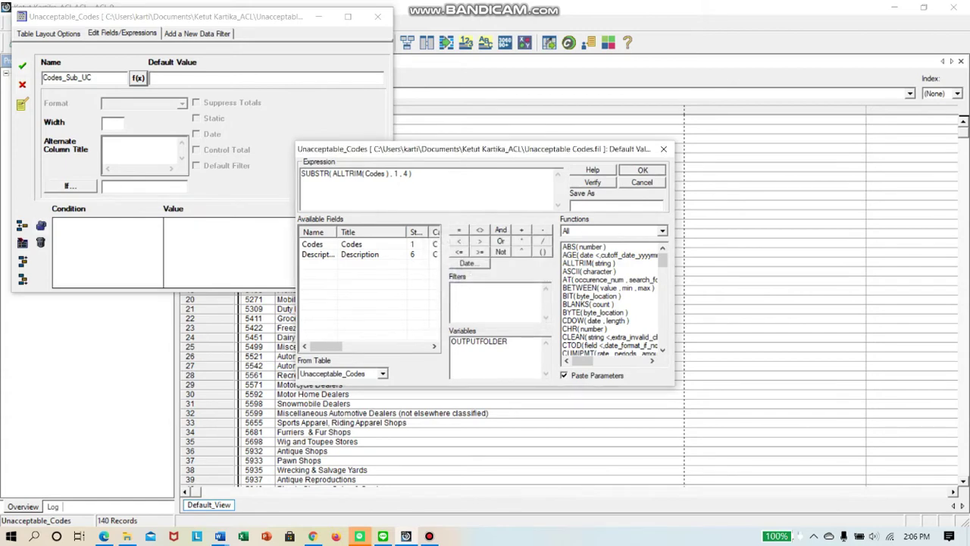
pyautogui.press('Return')
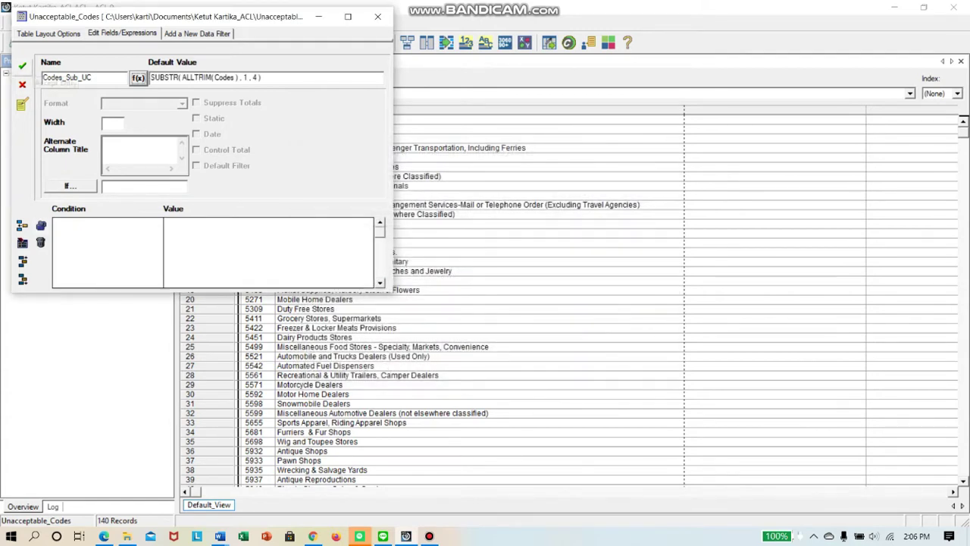
pyautogui.click(22, 66)
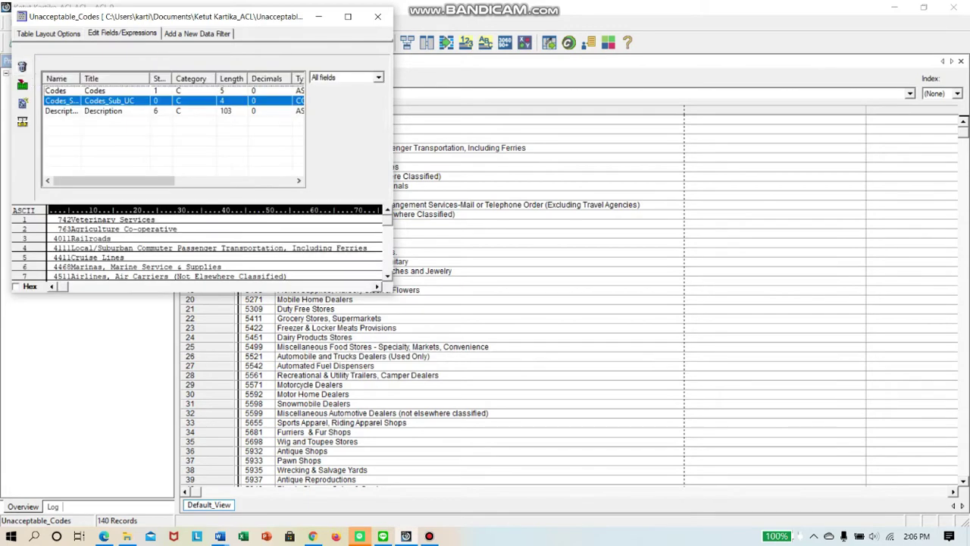
pyautogui.click(377, 16)
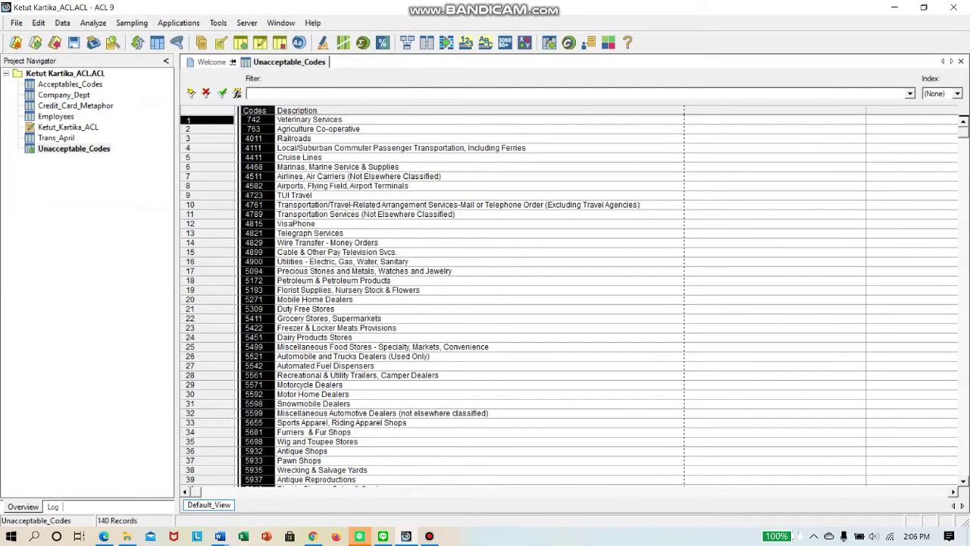
# - Add the Codes_Sub_UC field as a column in front of Codes in the Unacceptable_Codes view
pyautogui.rightClick(255, 110)
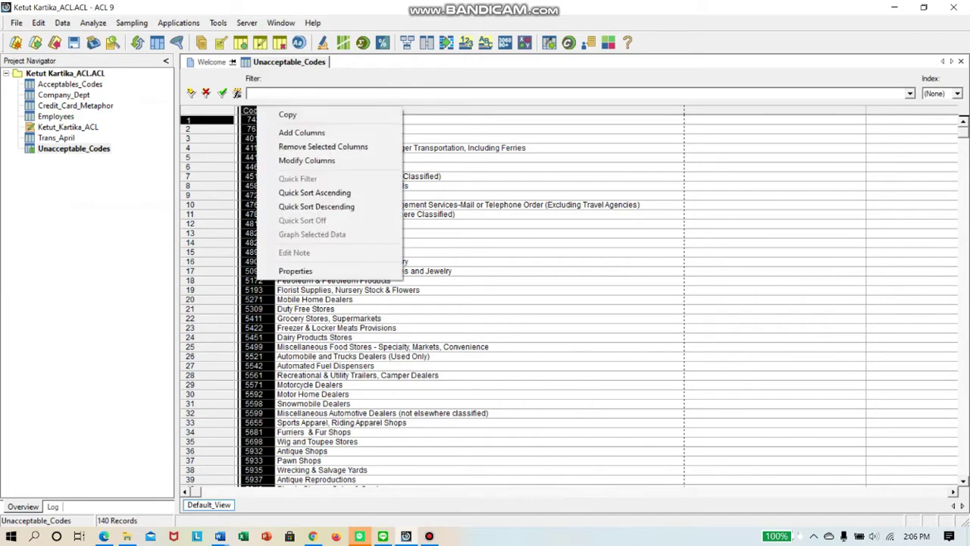
pyautogui.press('Down')
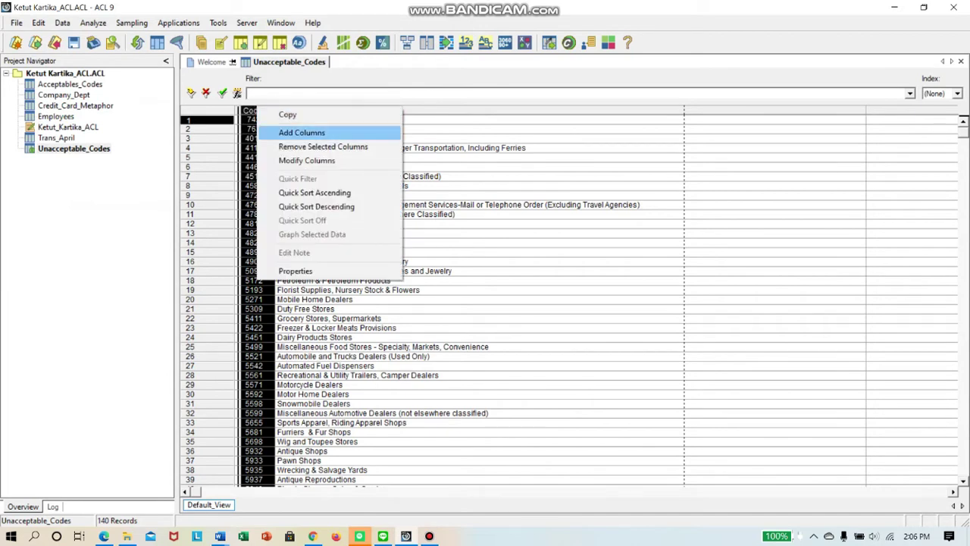
pyautogui.press('Return')
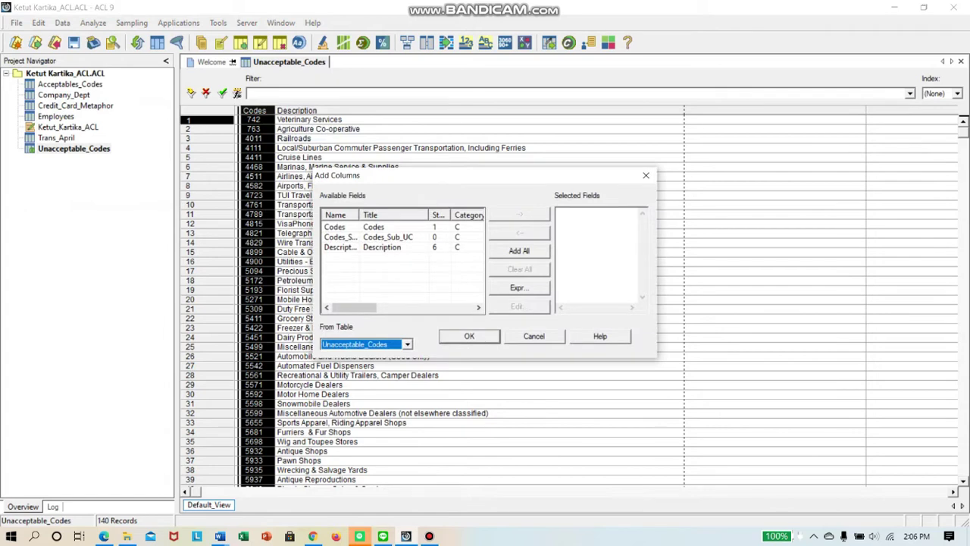
pyautogui.doubleClick(387, 237)
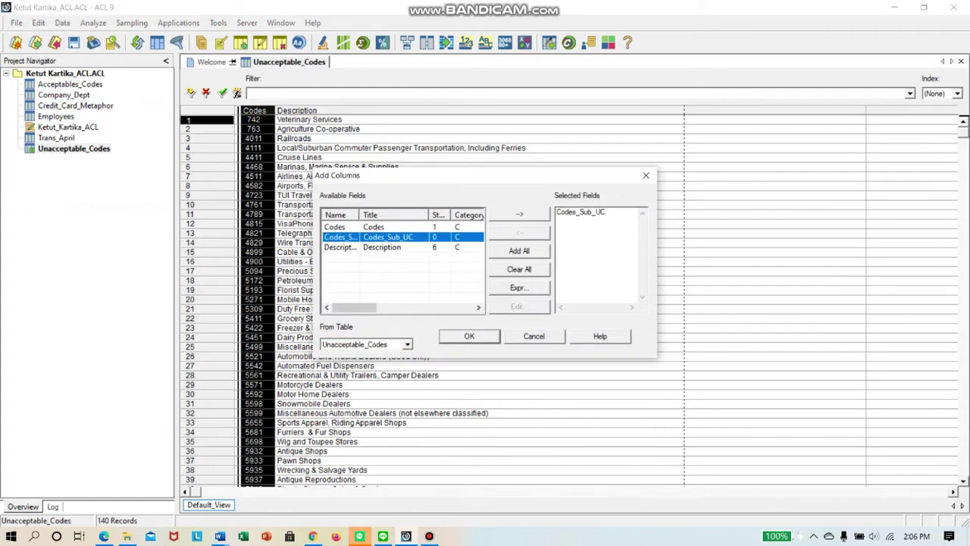
pyautogui.press('Return')
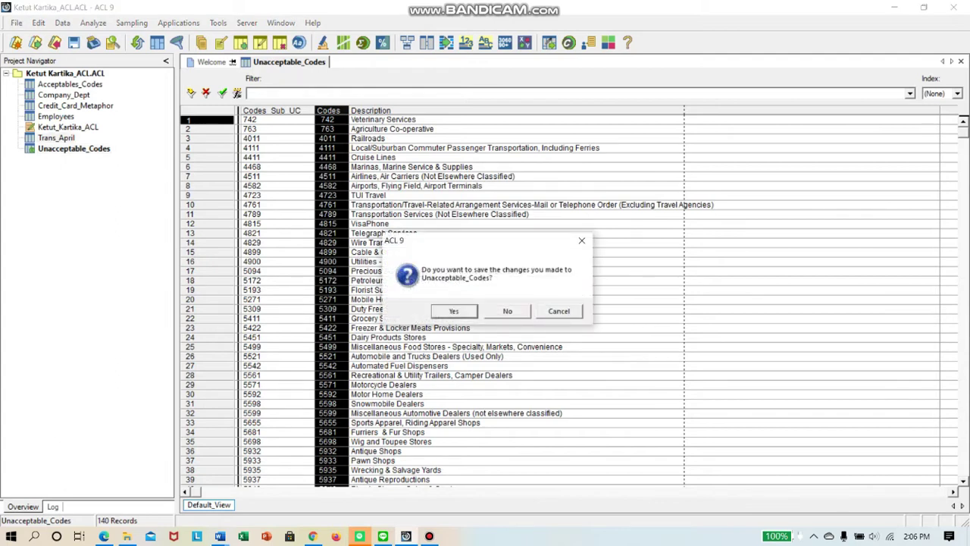
# - Save the Unacceptable_Codes changes and start a new expression field named Codes_Sub_TA in the Trans_April table layout
pyautogui.press('Return')
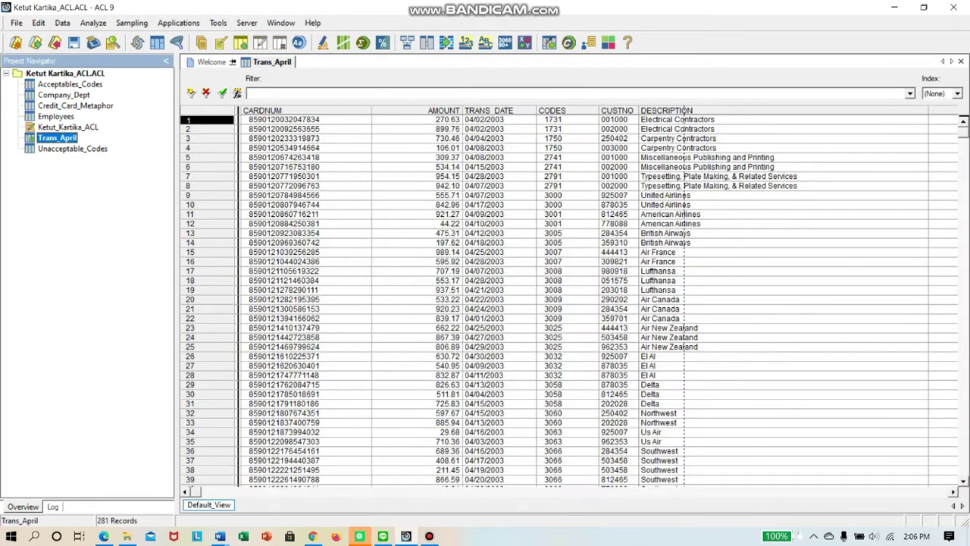
pyautogui.click(38, 23)
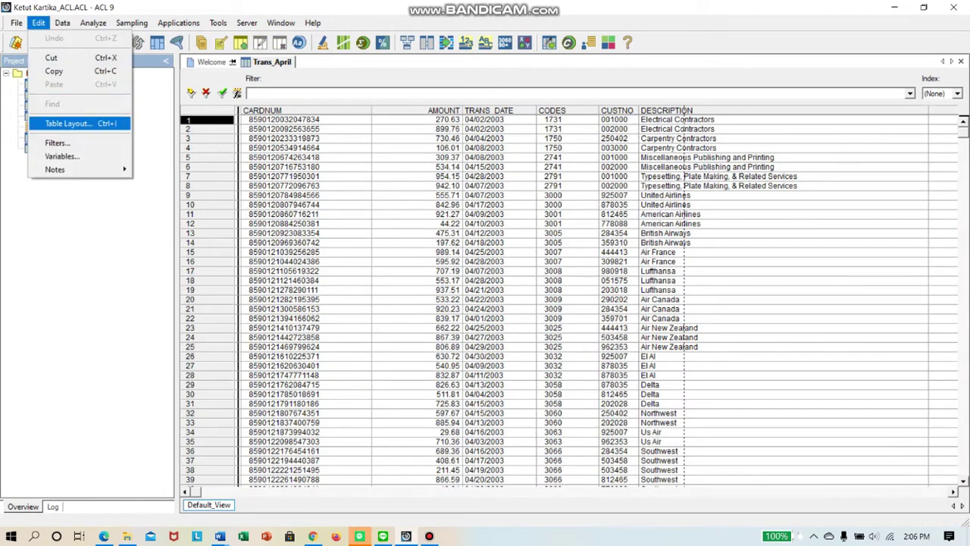
pyautogui.click(69, 123)
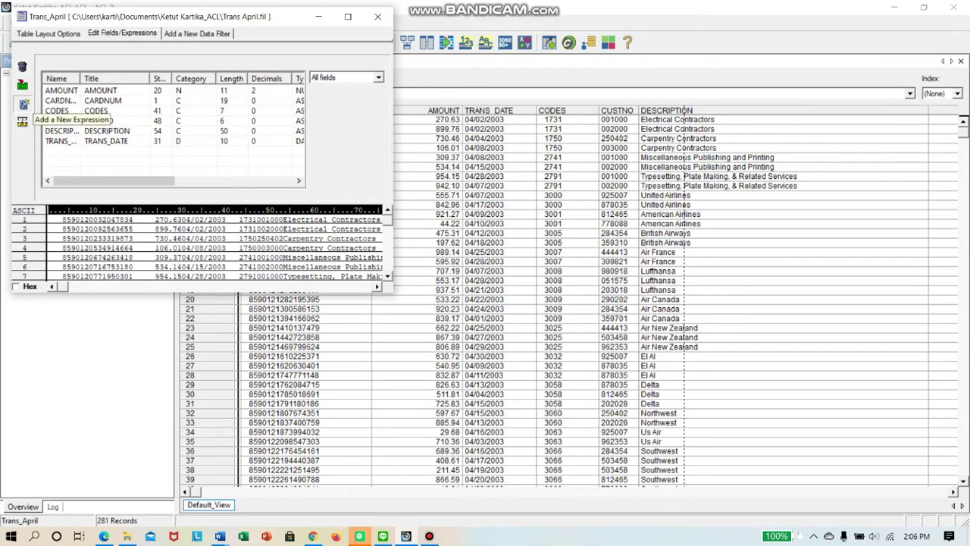
pyautogui.click(22, 103)
pyautogui.write('Codes_')
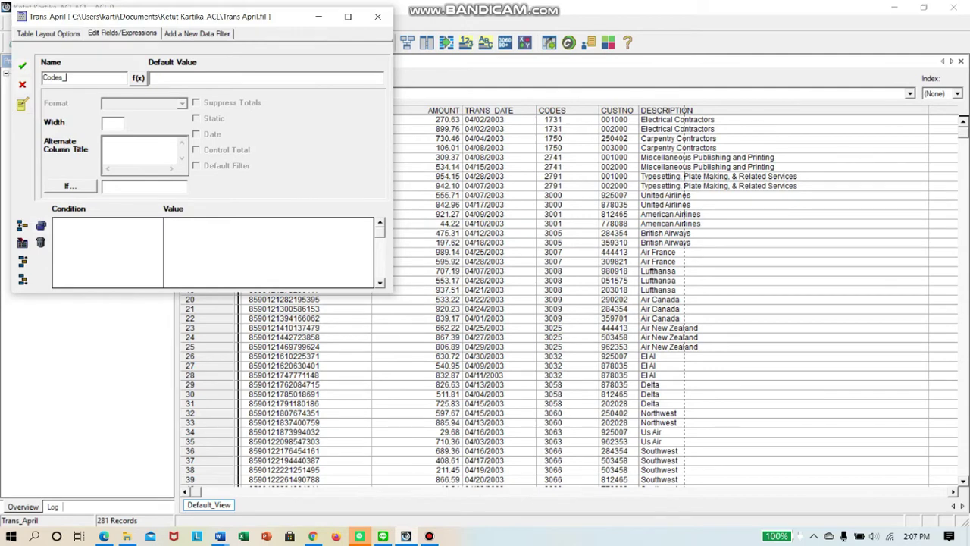
pyautogui.write('Sub_TA')
# - Build the default value of Codes_Sub_TA from SUBSTR, with ALLTRIM of the CODES field as its string argument
pyautogui.click(138, 77)
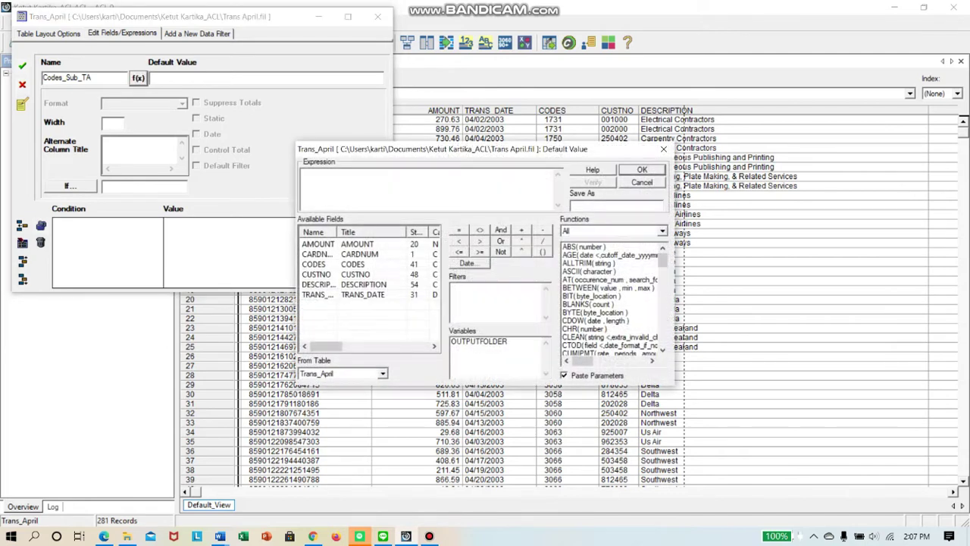
pyautogui.scroll(-20, 614, 300)
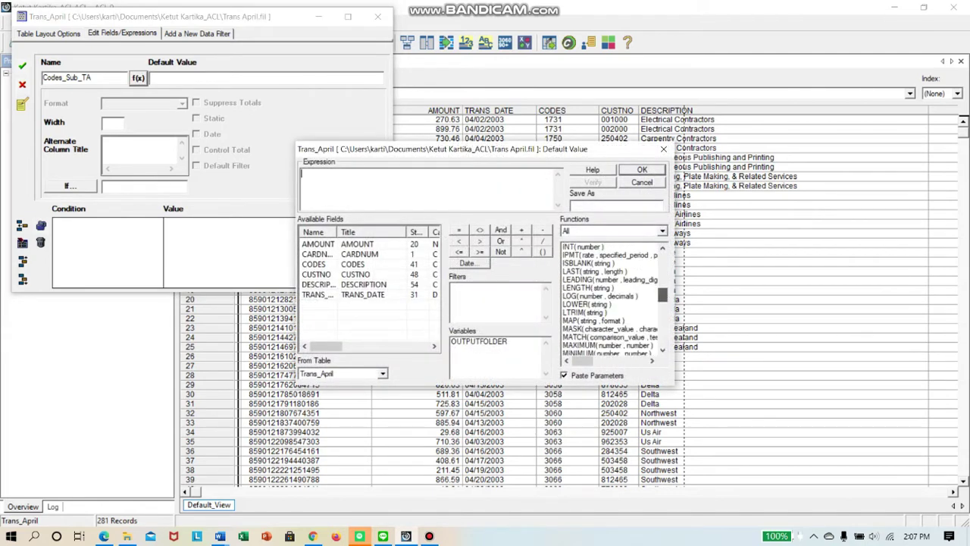
pyautogui.scroll(-5, 614, 300)
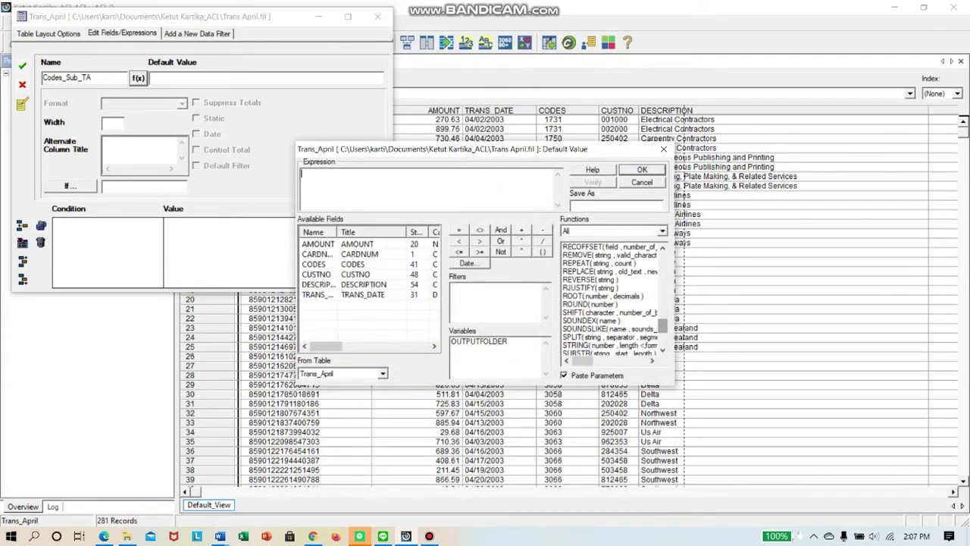
pyautogui.doubleClick(608, 352)
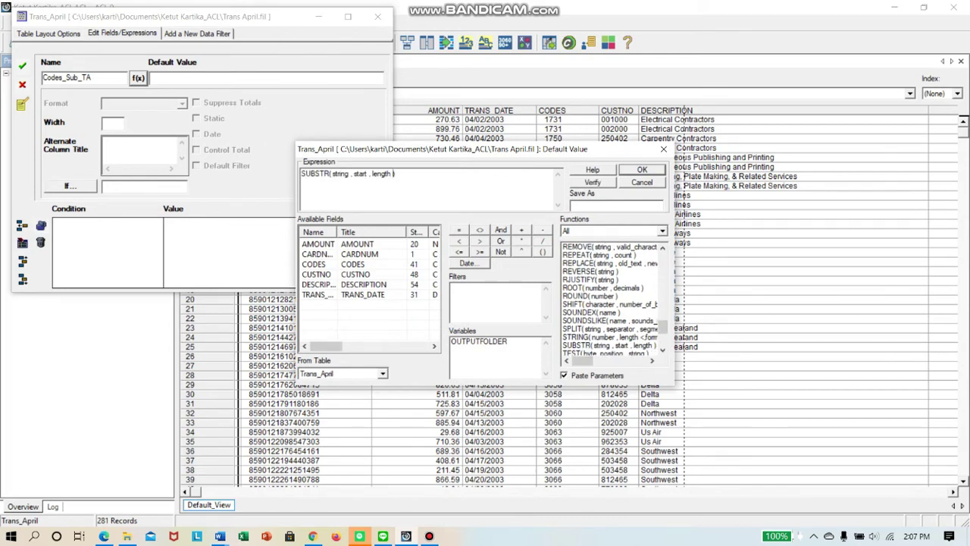
pyautogui.moveTo(350, 174); pyautogui.dragTo(333, 174)
pyautogui.moveTo(662, 327); pyautogui.dragTo(662, 259)
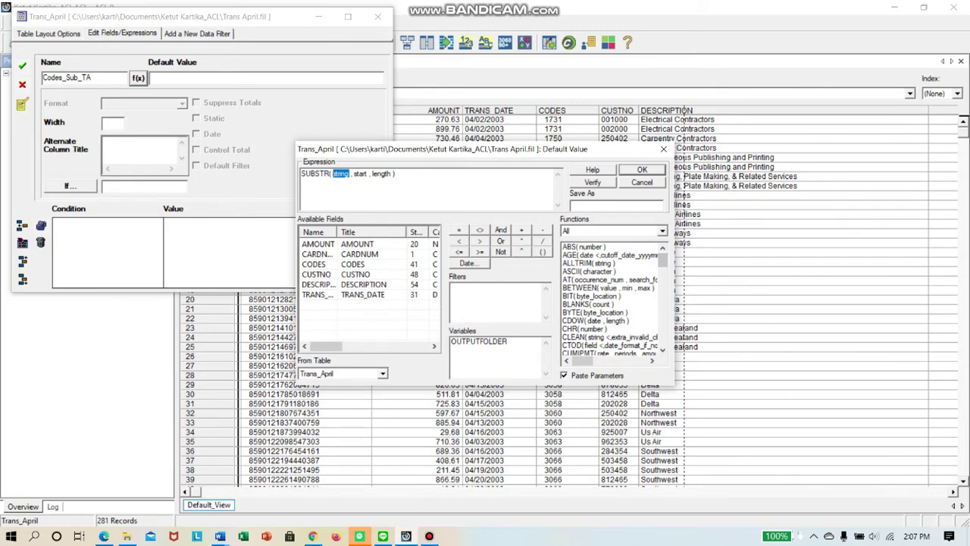
pyautogui.doubleClick(587, 263)
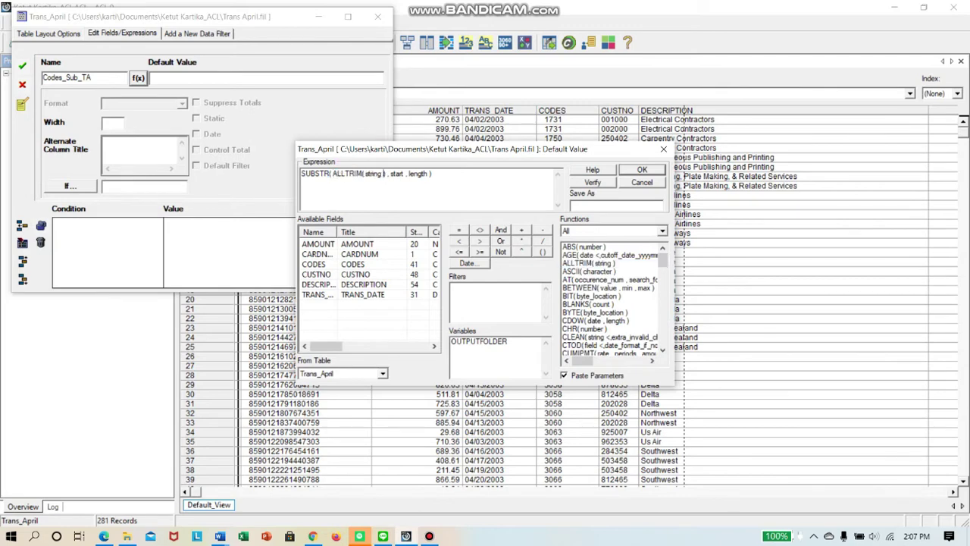
pyautogui.moveTo(384, 174); pyautogui.dragTo(366, 174)
pyautogui.doubleClick(317, 264)
# - Set the SUBSTR start to 1 and its length to 4 in the Codes_Sub_TA expression
pyautogui.moveTo(412, 174); pyautogui.dragTo(397, 173)
pyautogui.write('1')
pyautogui.press('BackSpace')
pyautogui.press('BackSpace')
pyautogui.press('BackSpace')
pyautogui.press('BackSpace')
pyautogui.press('BackSpace')
pyautogui.press('BackSpace')
# - Verify the expression, accept the Codes_Sub_TA field and close the Trans_April table layout
pyautogui.click(593, 182)
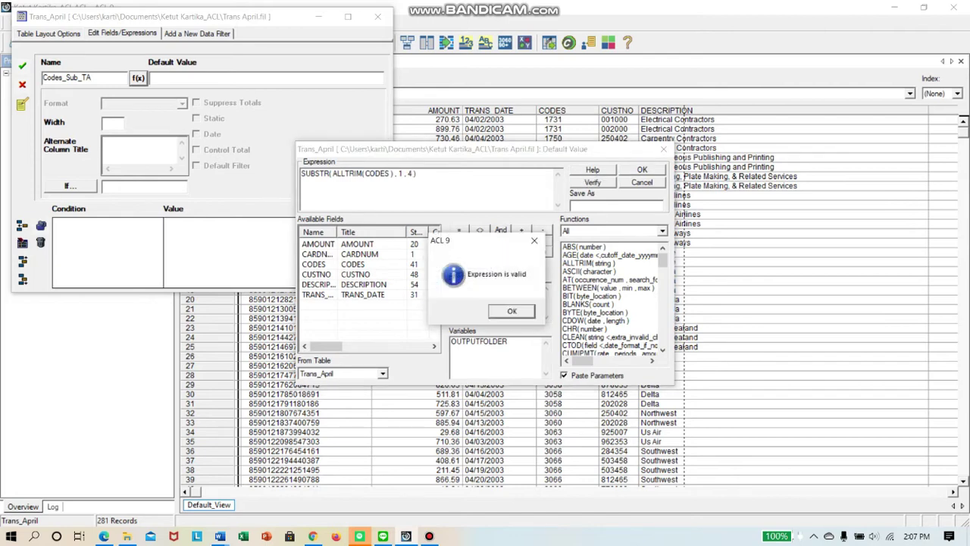
pyautogui.press('Return')
pyautogui.click(642, 170)
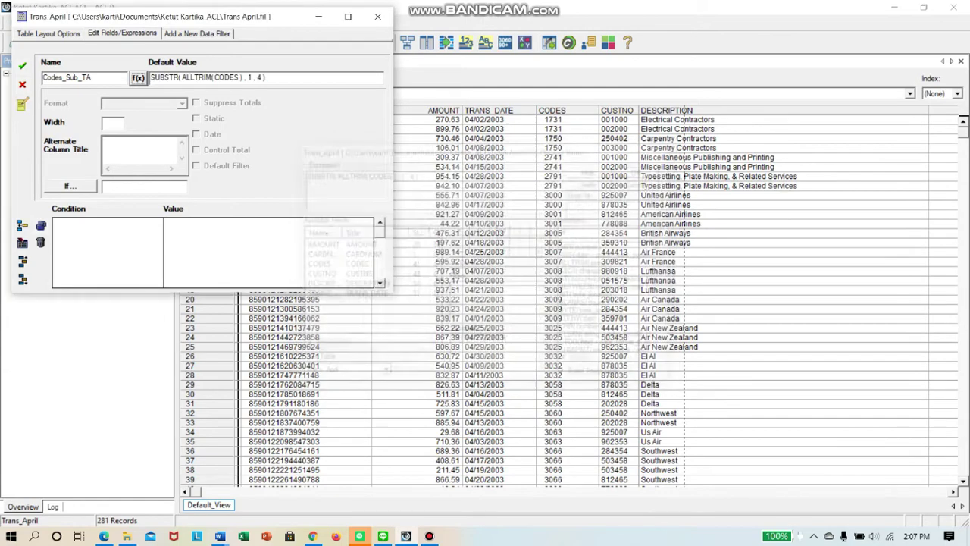
pyautogui.click(22, 66)
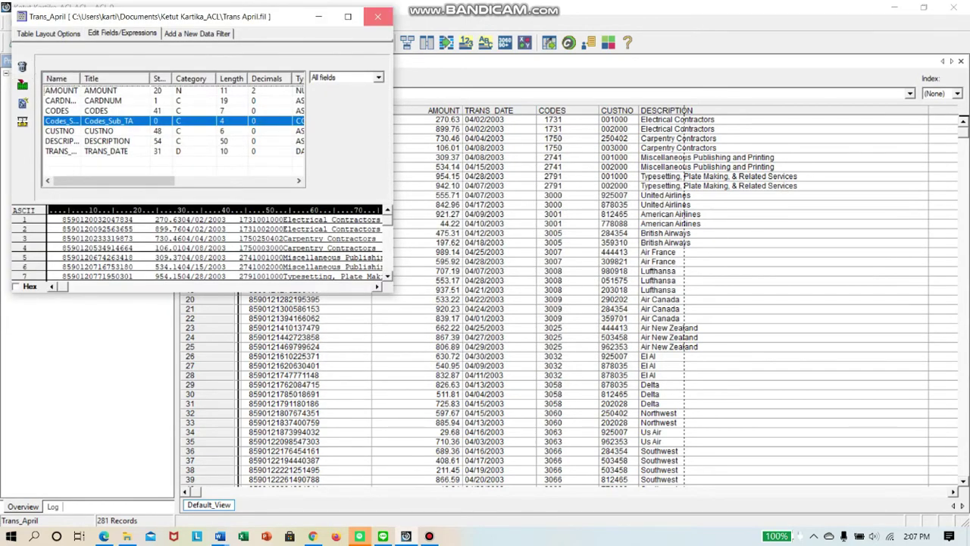
pyautogui.click(378, 16)
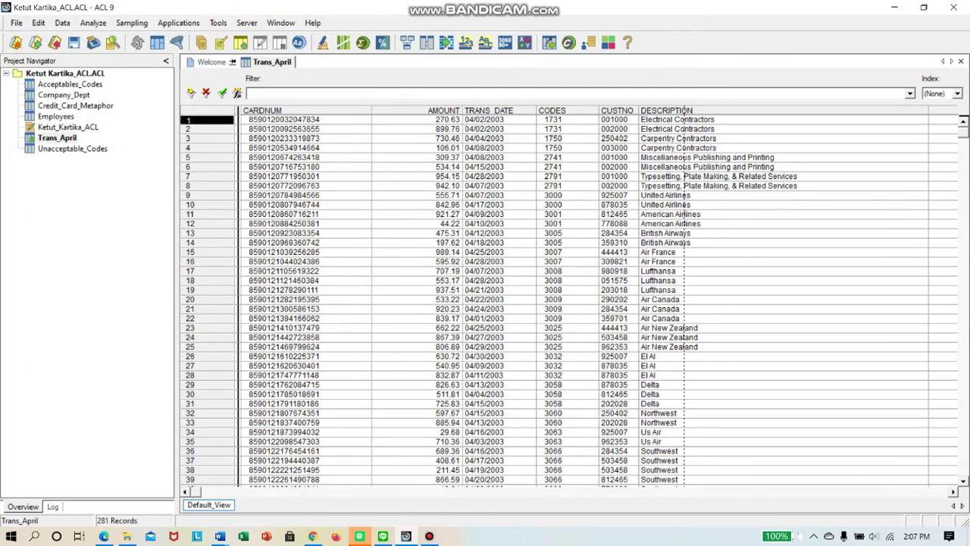
# - Add the Codes_Sub_TA field as a column in front of CODES in the Trans_April view
pyautogui.click(561, 111)
pyautogui.rightClick(582, 111)
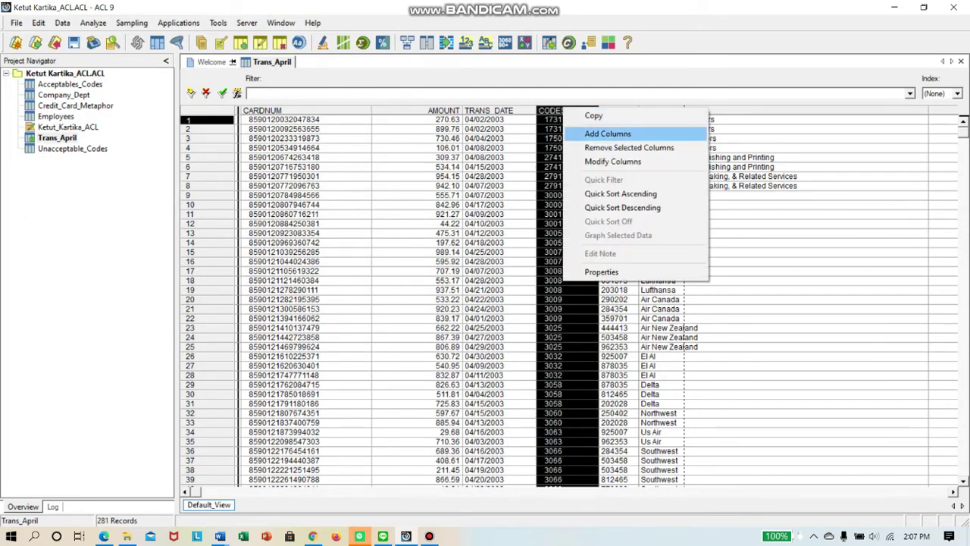
pyautogui.click(608, 133)
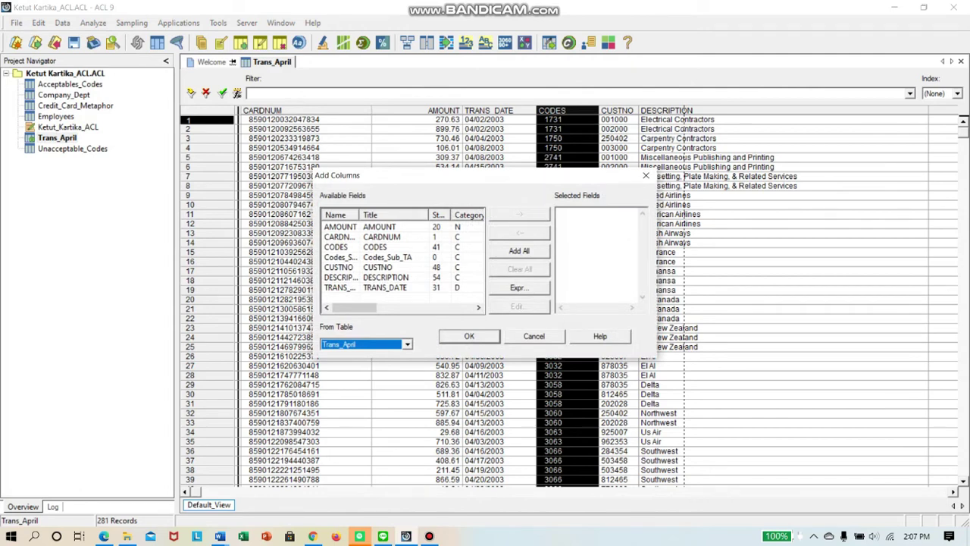
pyautogui.doubleClick(387, 257)
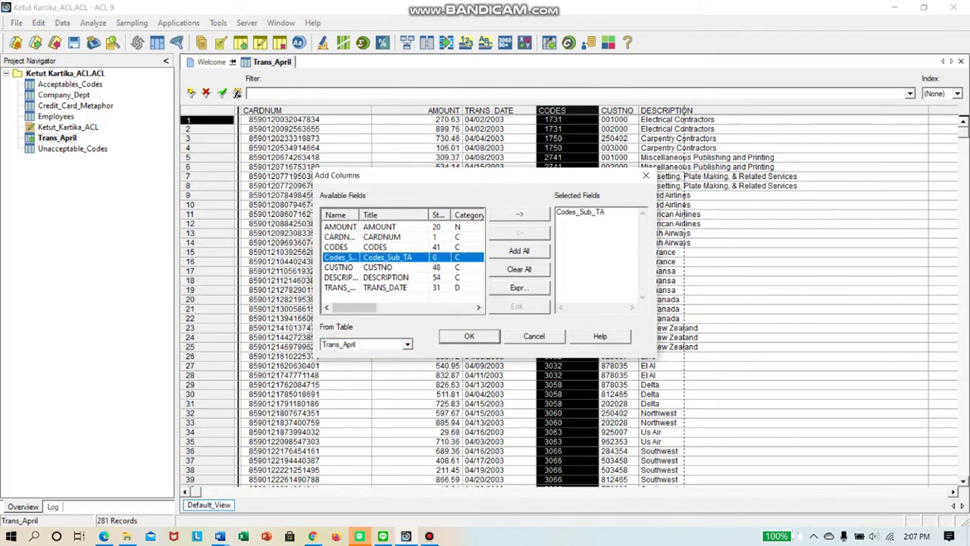
pyautogui.click(469, 336)
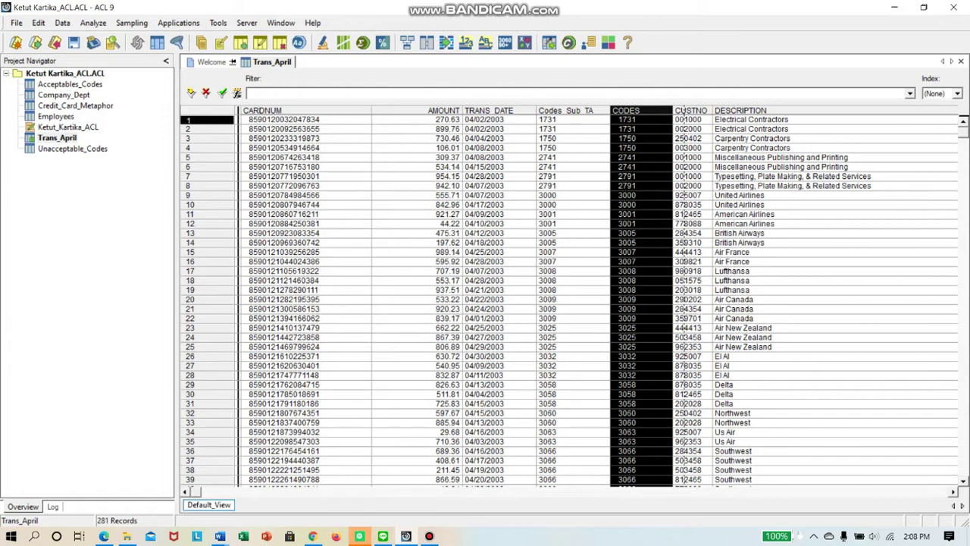
# - Start relating tables with Trans_April as the parent, add the Acceptables_Codes table and place it beside the parent
pyautogui.click(57, 137)
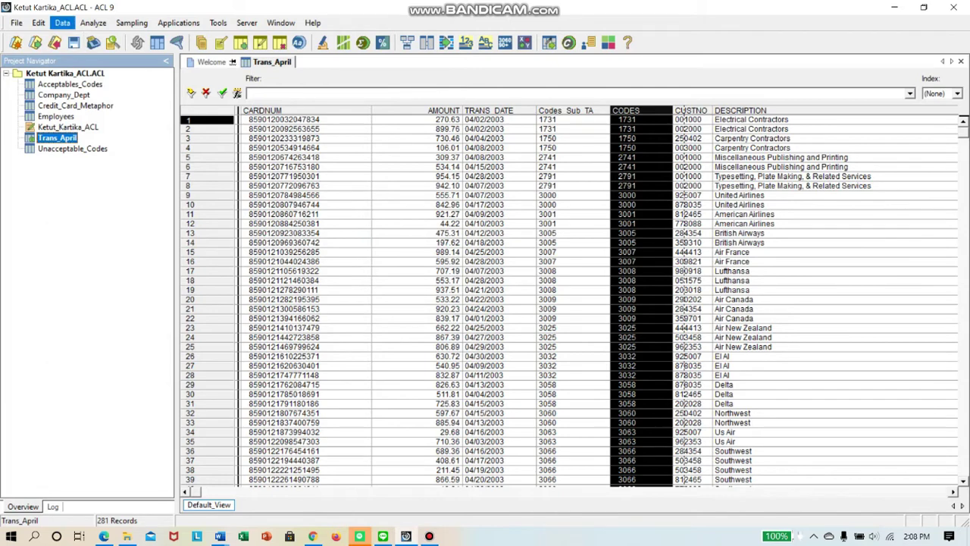
pyautogui.click(62, 22)
pyautogui.click(91, 104)
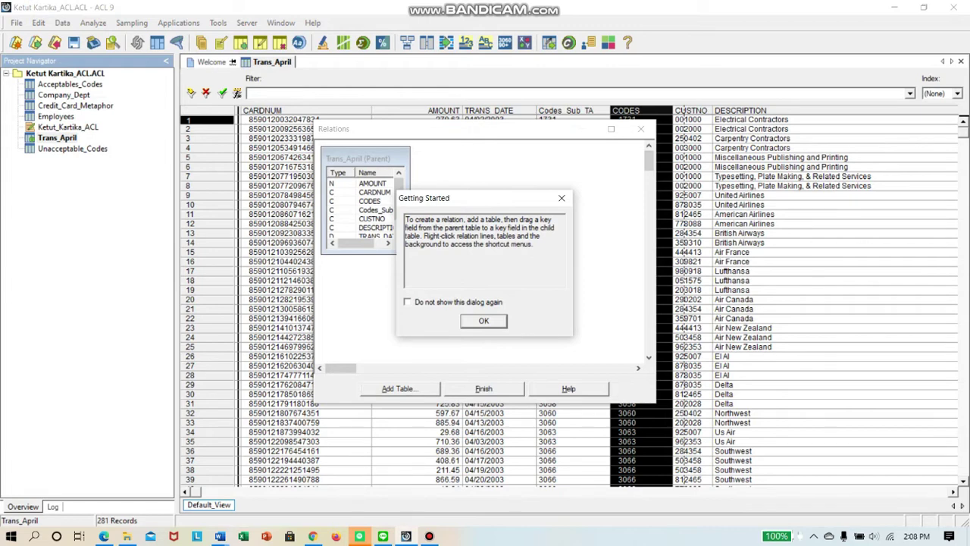
pyautogui.click(483, 321)
pyautogui.click(399, 388)
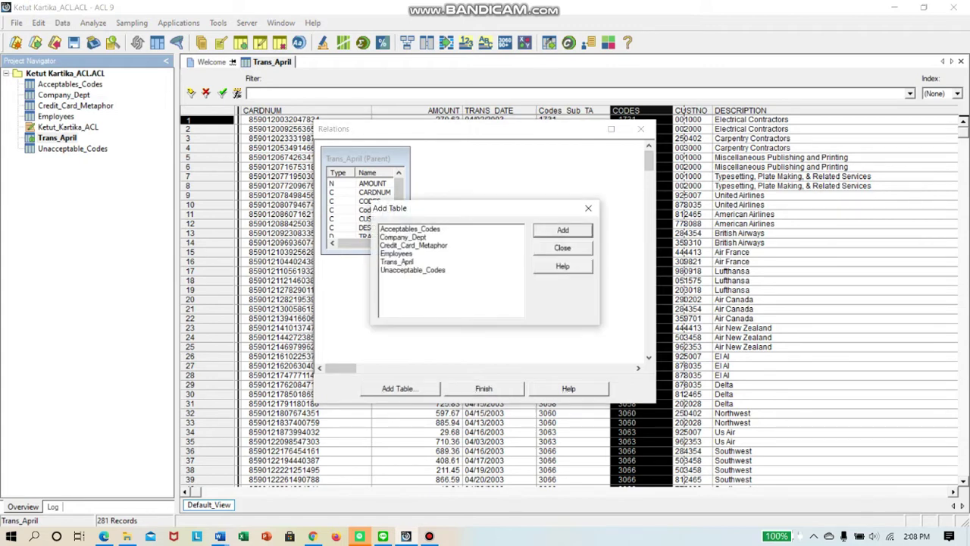
pyautogui.doubleClick(409, 228)
pyautogui.moveTo(364, 270); pyautogui.dragTo(511, 160)
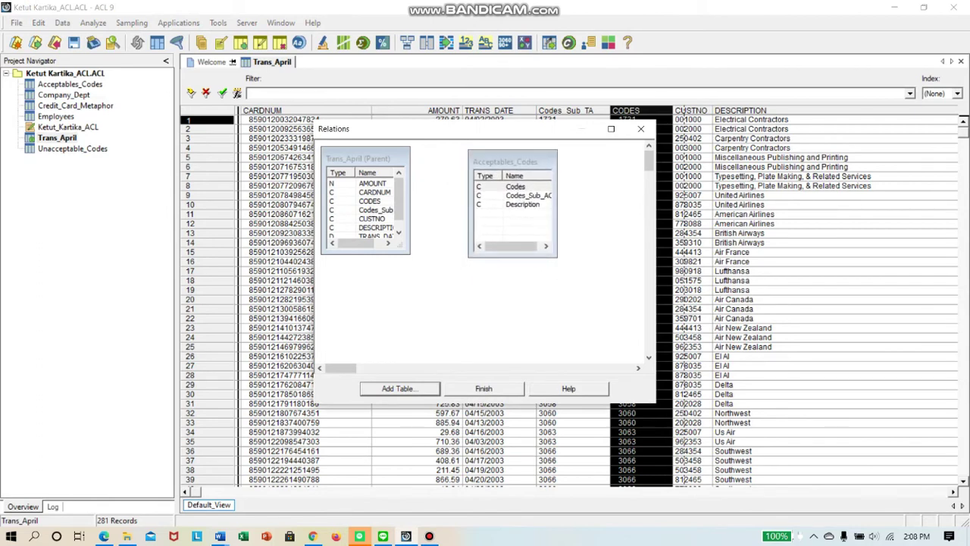
# - Add the Unacceptable_Codes table to the relations diagram and arrange the tables so their fields are easy to link
pyautogui.hotkey('alt', 'a')
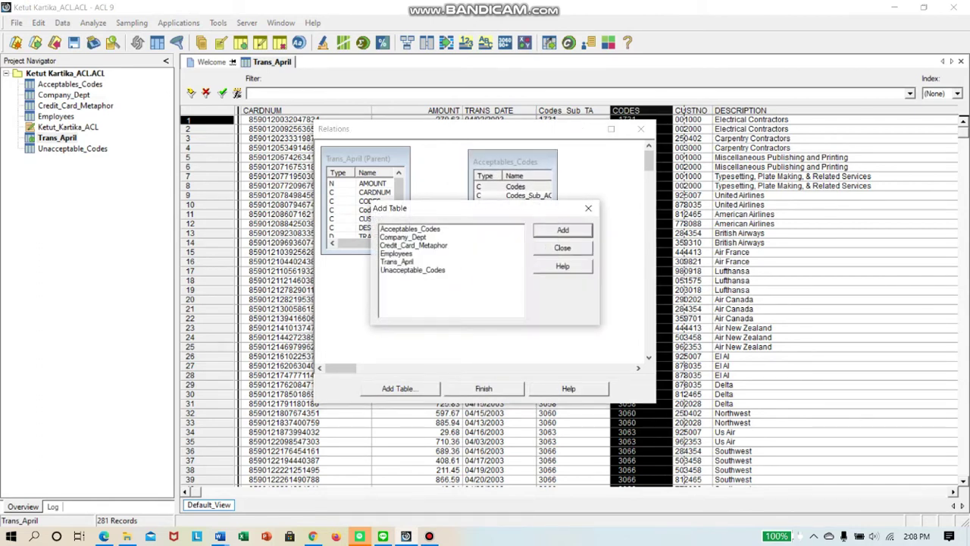
pyautogui.press('Escape')
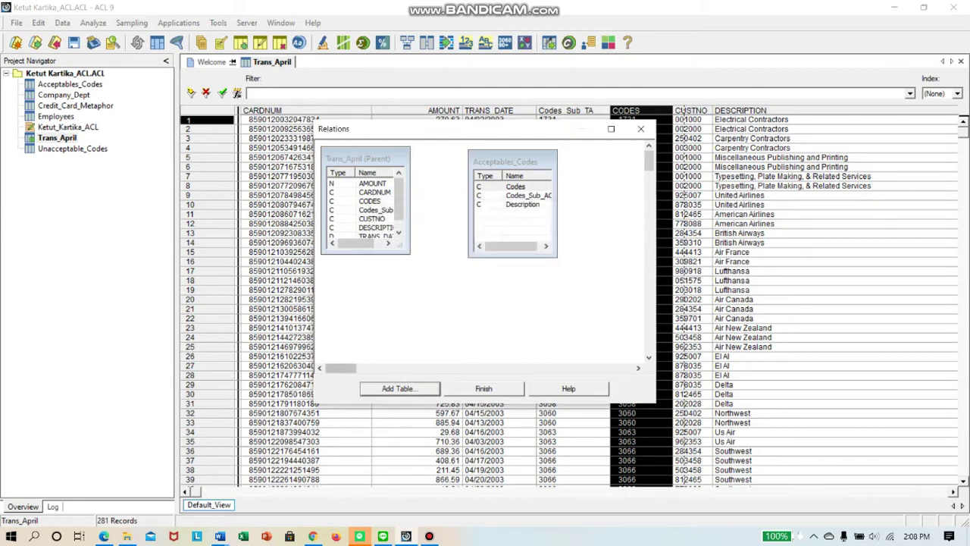
pyautogui.hotkey('alt', 'a')
pyautogui.doubleClick(413, 270)
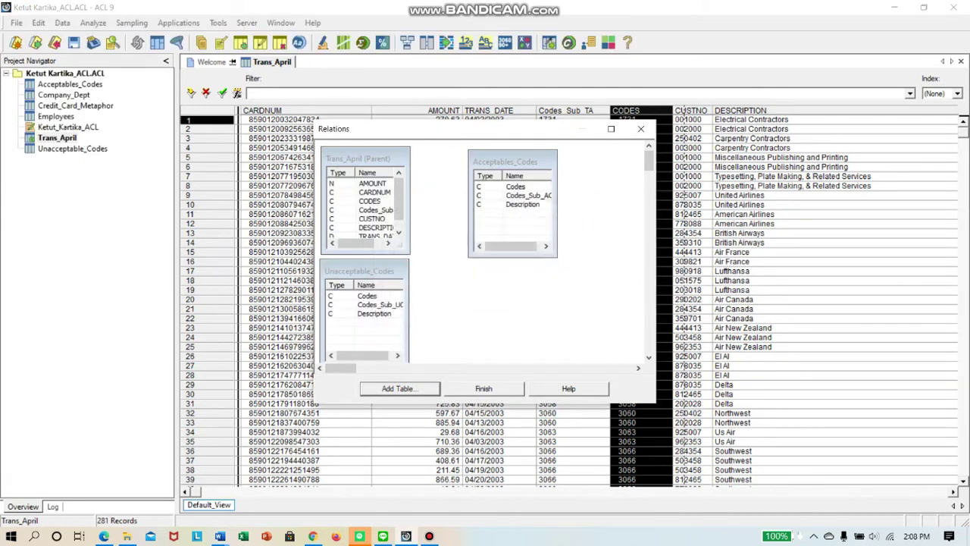
pyautogui.moveTo(363, 271); pyautogui.dragTo(455, 281)
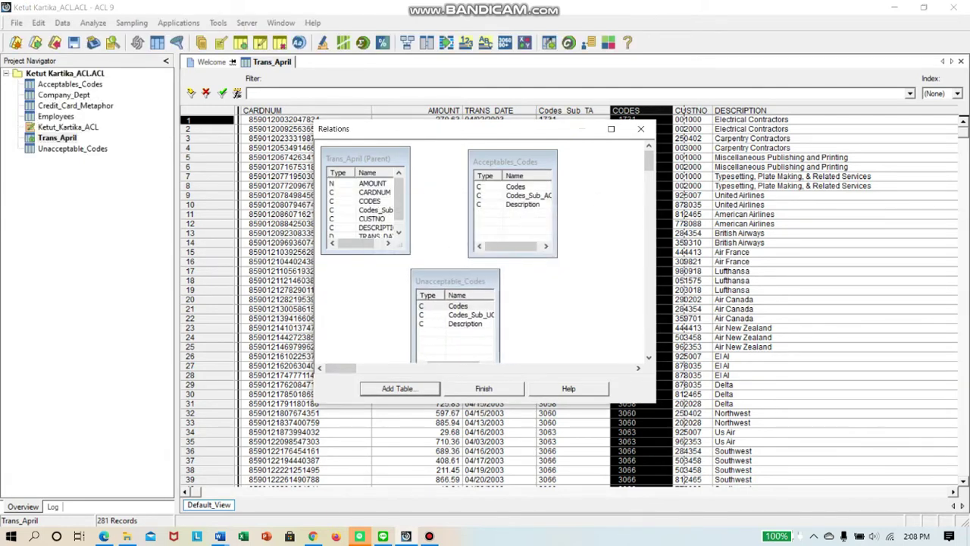
pyautogui.moveTo(527, 158); pyautogui.dragTo(536, 156)
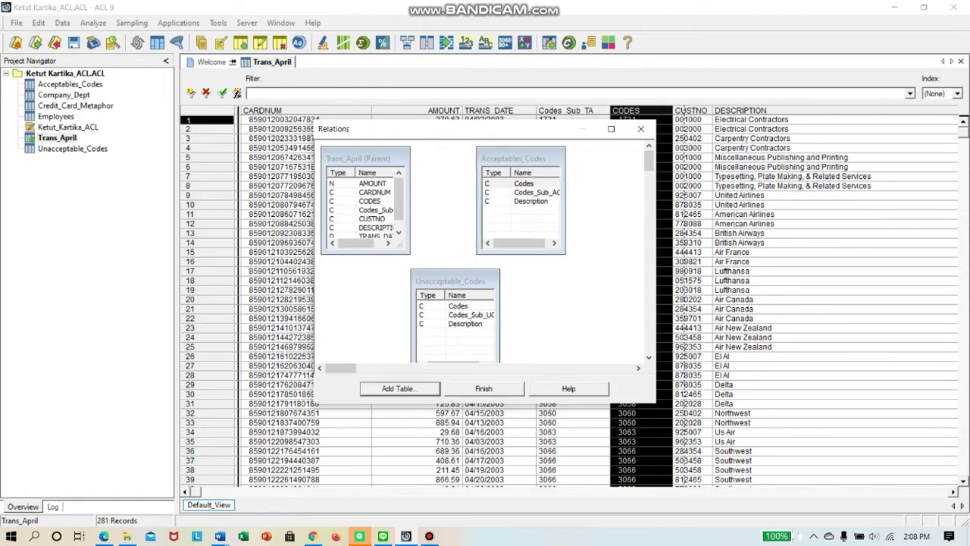
pyautogui.moveTo(356, 242); pyautogui.dragTo(365, 243)
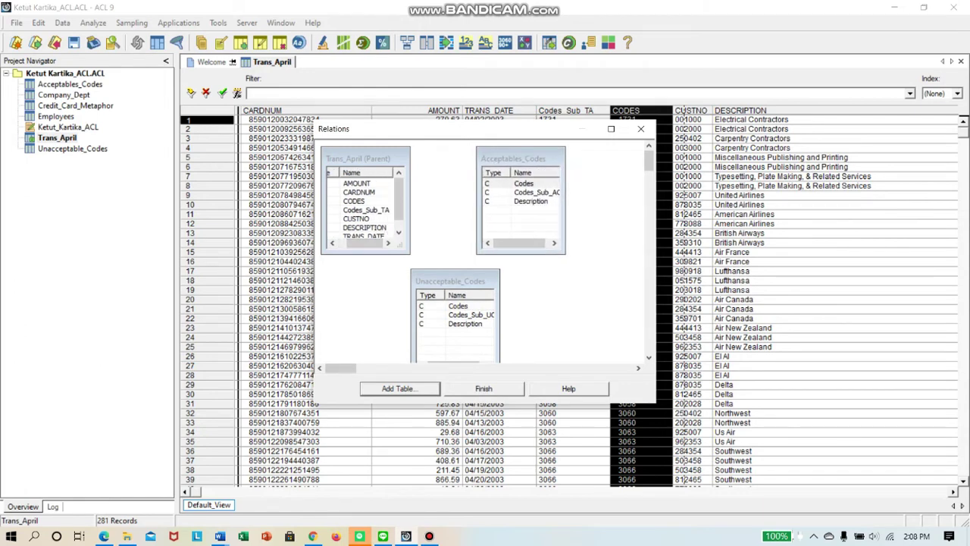
pyautogui.moveTo(451, 280); pyautogui.dragTo(465, 280)
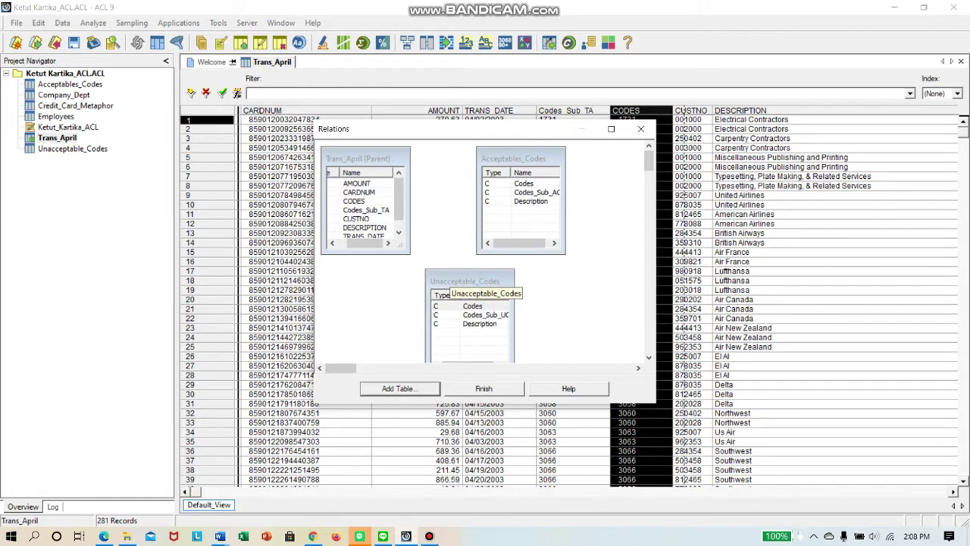
# - Relate Codes_Sub_TA in Trans_April to Codes_Sub_AC in Acceptables_Codes and Codes_Sub_UC in Unacceptable_Codes, and finish the relations
pyautogui.moveTo(366, 210)
pyautogui.mouseDown()
pyautogui.moveTo(531, 201)
pyautogui.moveTo(531, 192)
pyautogui.mouseUp()
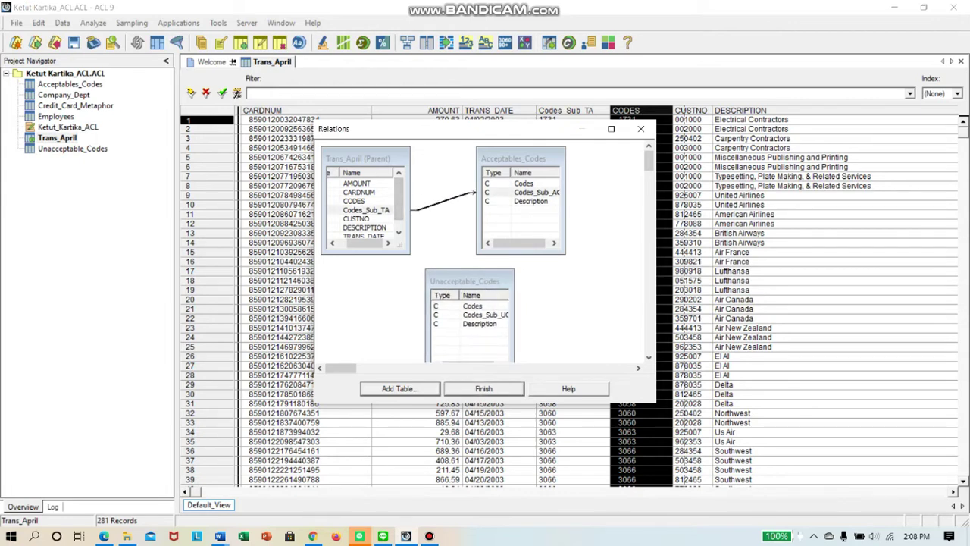
pyautogui.moveTo(467, 282)
pyautogui.mouseDown()
pyautogui.moveTo(497, 288)
pyautogui.moveTo(481, 273)
pyautogui.mouseUp()
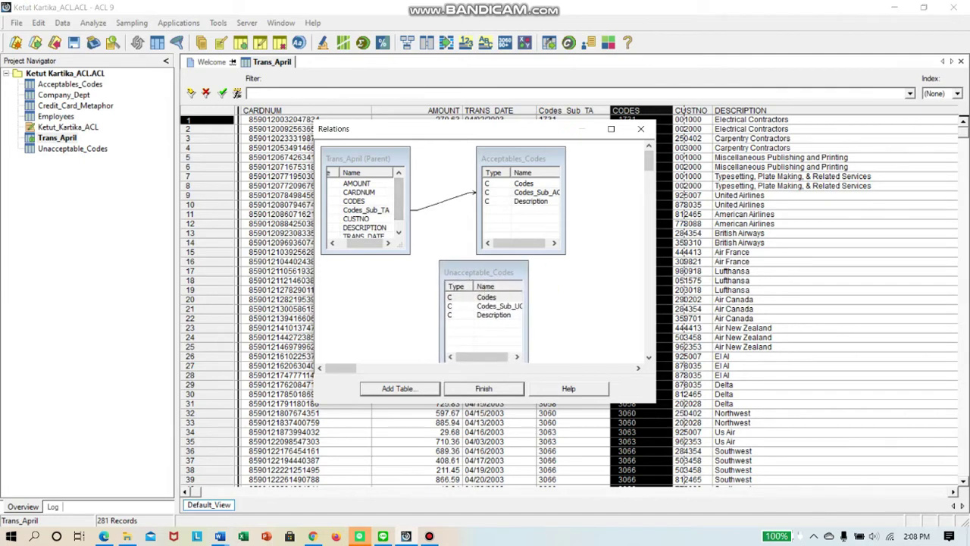
pyautogui.click(366, 210)
pyautogui.moveTo(366, 210)
pyautogui.mouseDown()
pyautogui.moveTo(434, 241)
pyautogui.moveTo(470, 298)
pyautogui.moveTo(489, 306)
pyautogui.mouseUp()
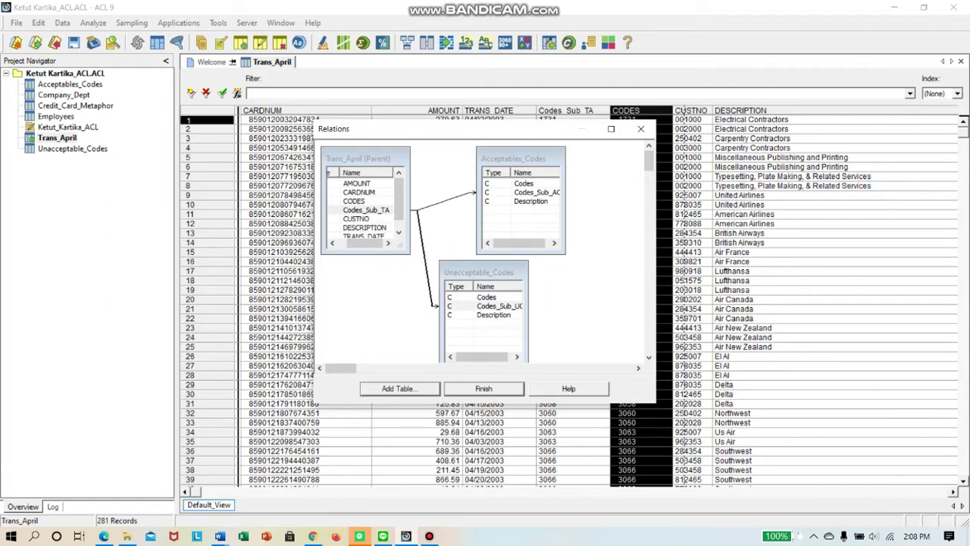
pyautogui.press('Return')
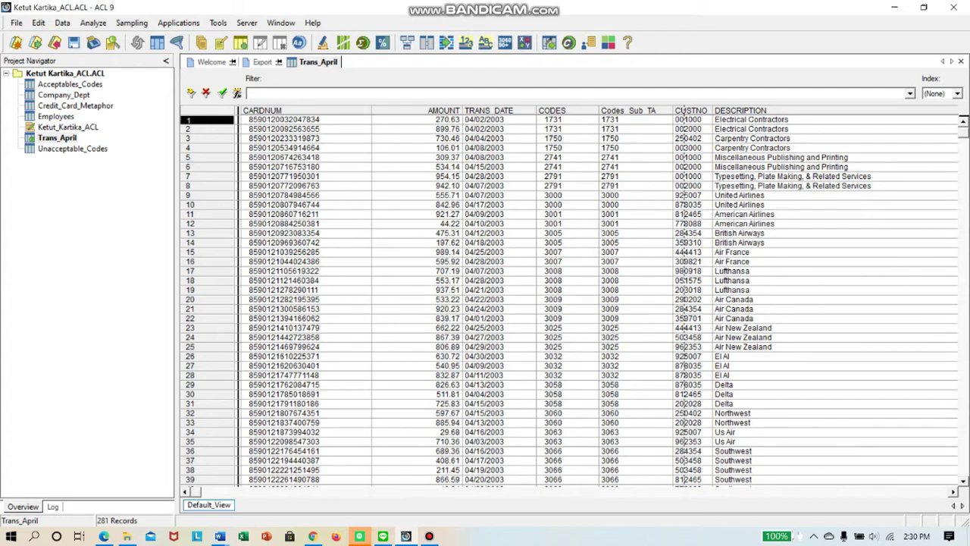
# - Add the Codes_Sub_AC field from the related Acceptables_Codes table as a column in front of Codes_Sub_TA
pyautogui.click(636, 110)
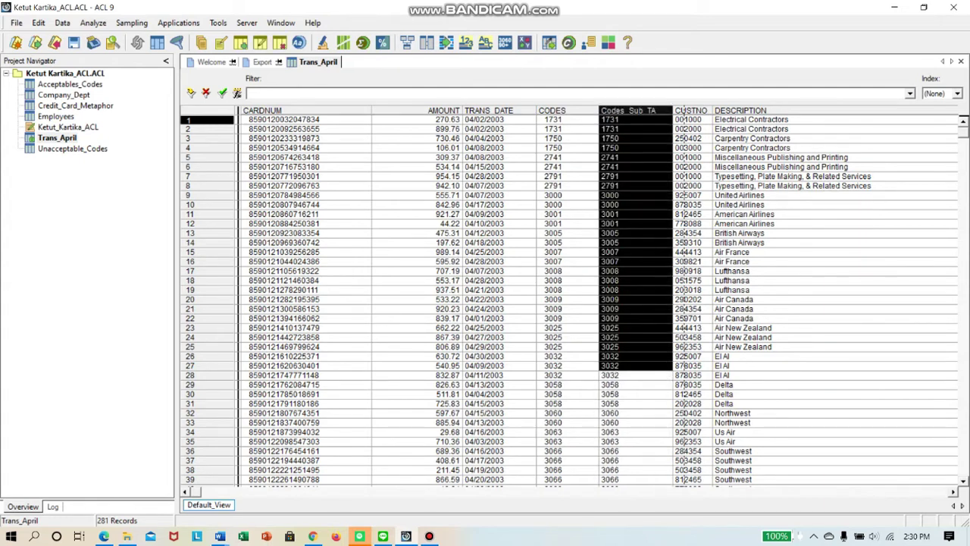
pyautogui.rightClick(626, 111)
pyautogui.click(670, 138)
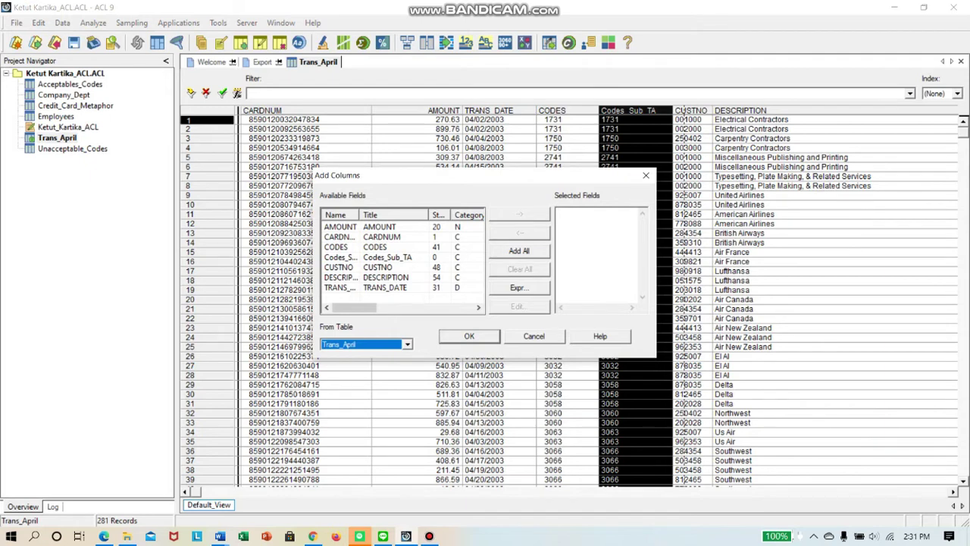
pyautogui.click(407, 345)
pyautogui.click(362, 355)
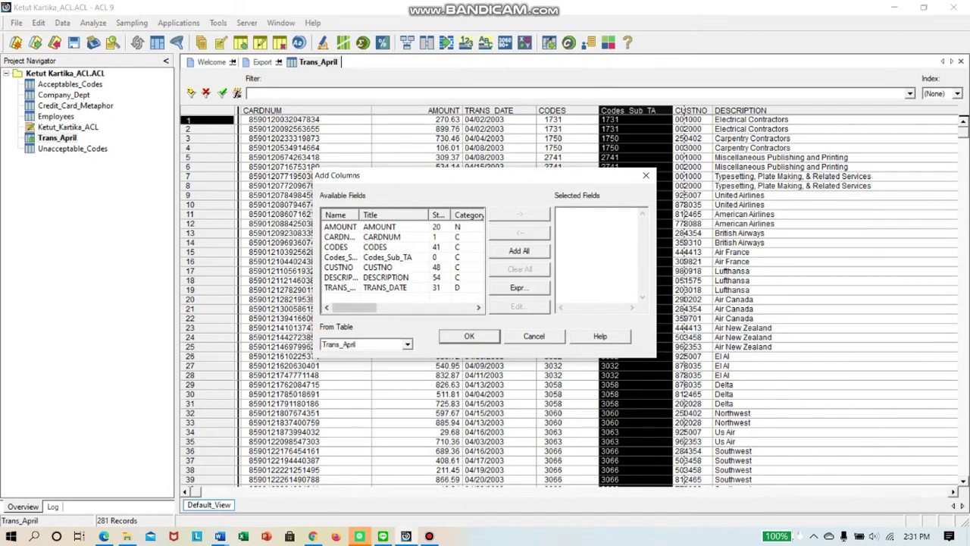
pyautogui.press('Home')
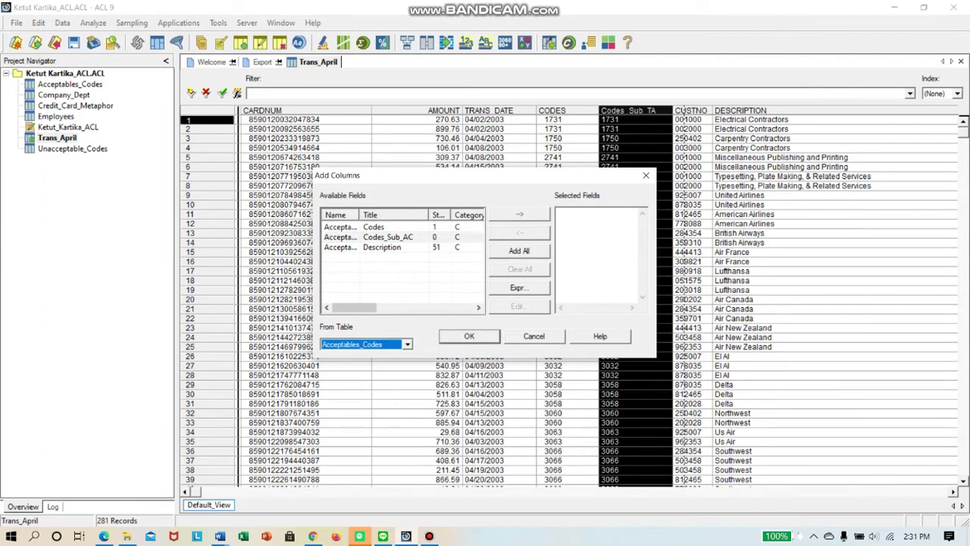
pyautogui.doubleClick(387, 236)
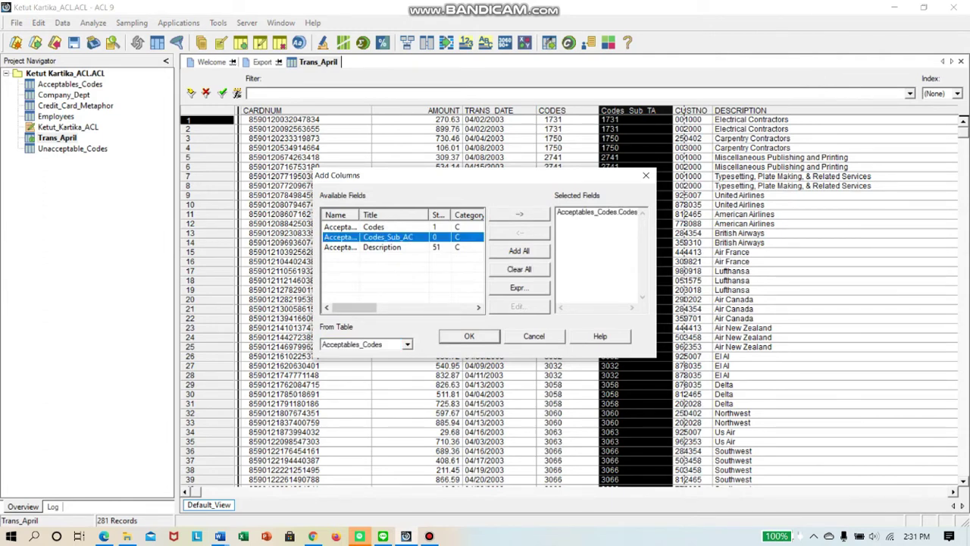
pyautogui.press('Return')
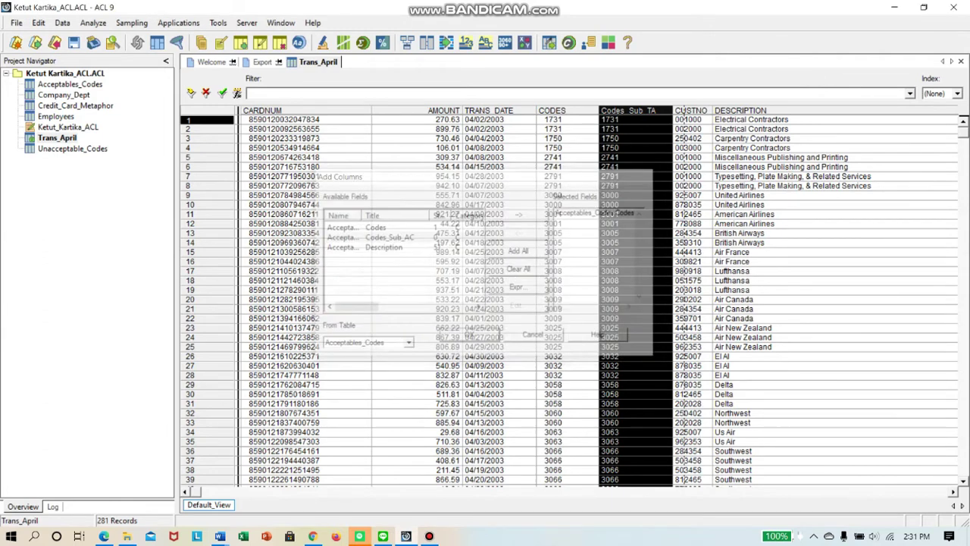
# - Add the Codes_Sub_UC field from the related Unacceptable_Codes table as a column in front of Codes_Sub_AC
pyautogui.click(635, 110)
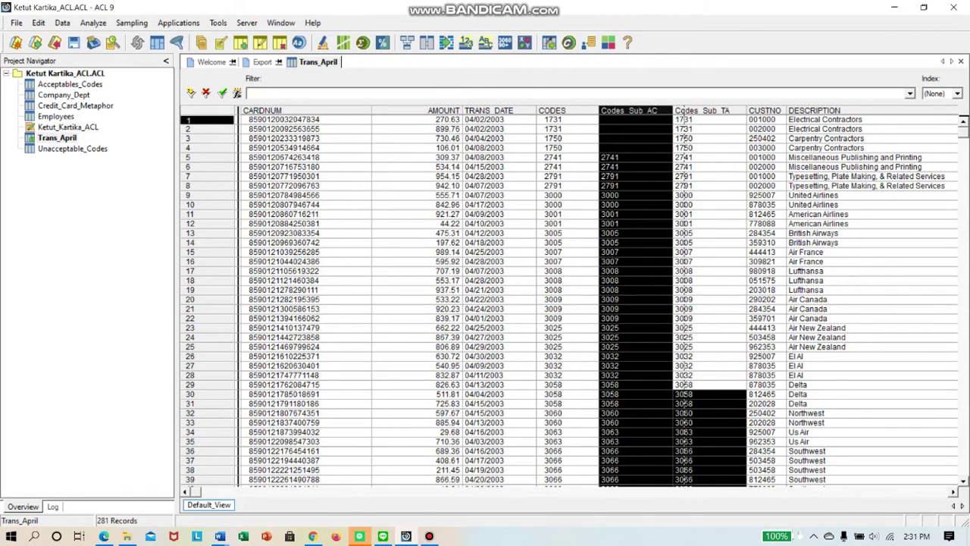
pyautogui.rightClick(621, 111)
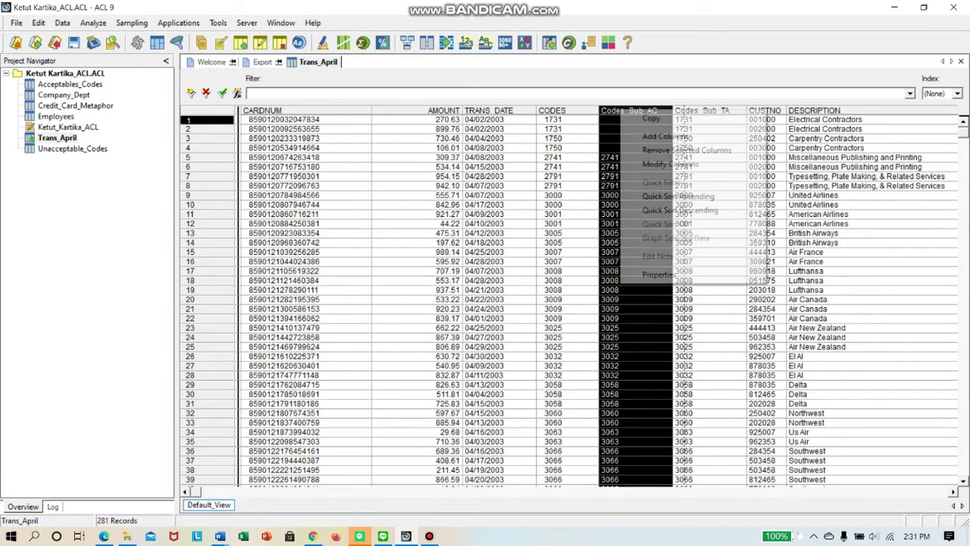
pyautogui.click(665, 135)
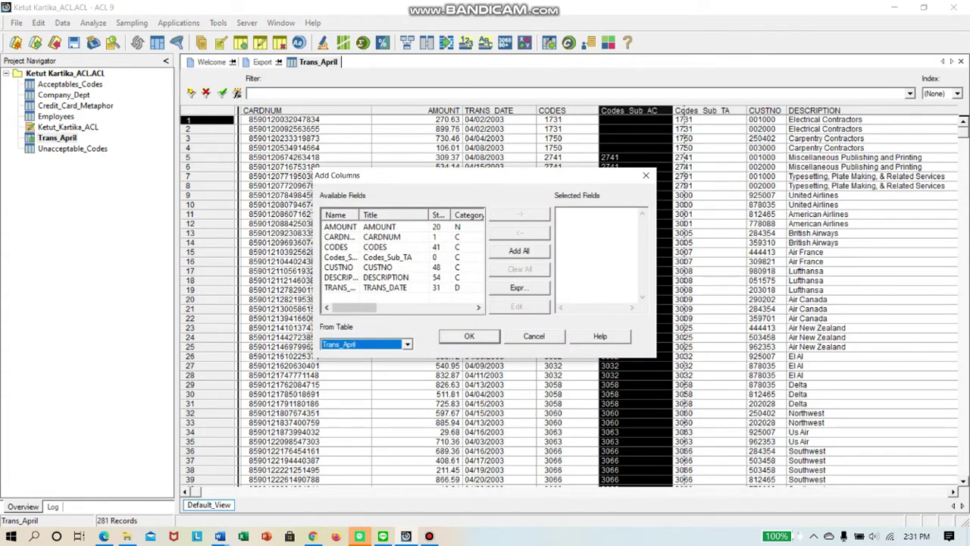
pyautogui.click(407, 345)
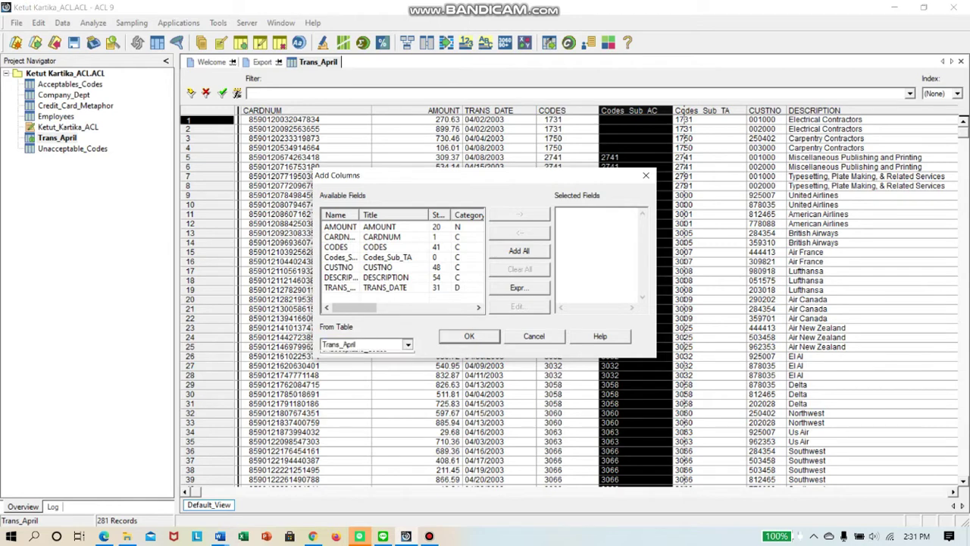
pyautogui.click(357, 373)
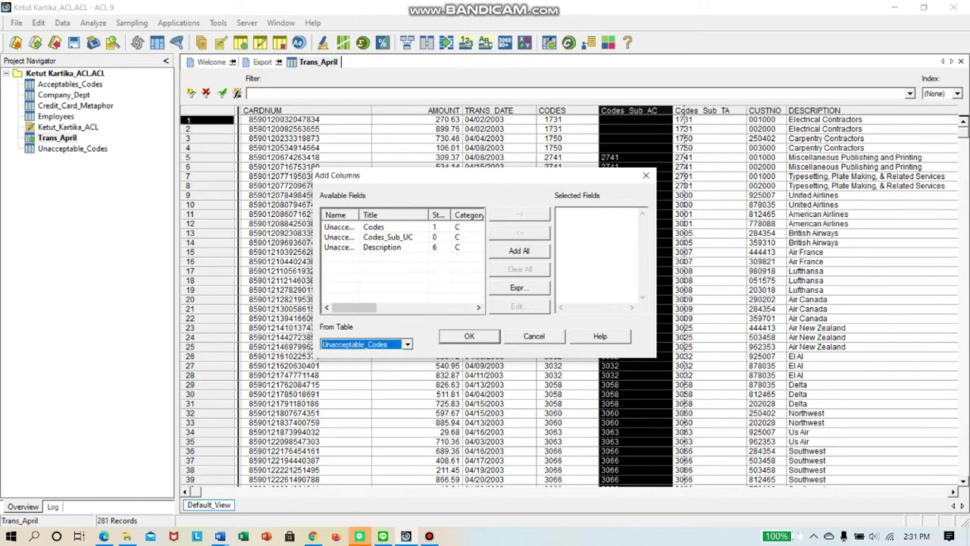
pyautogui.click(387, 237)
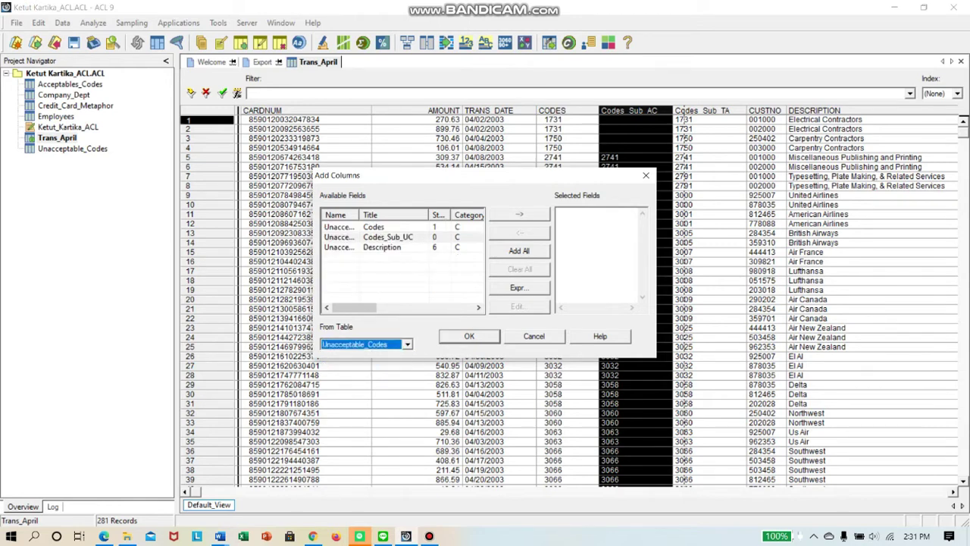
pyautogui.doubleClick(387, 238)
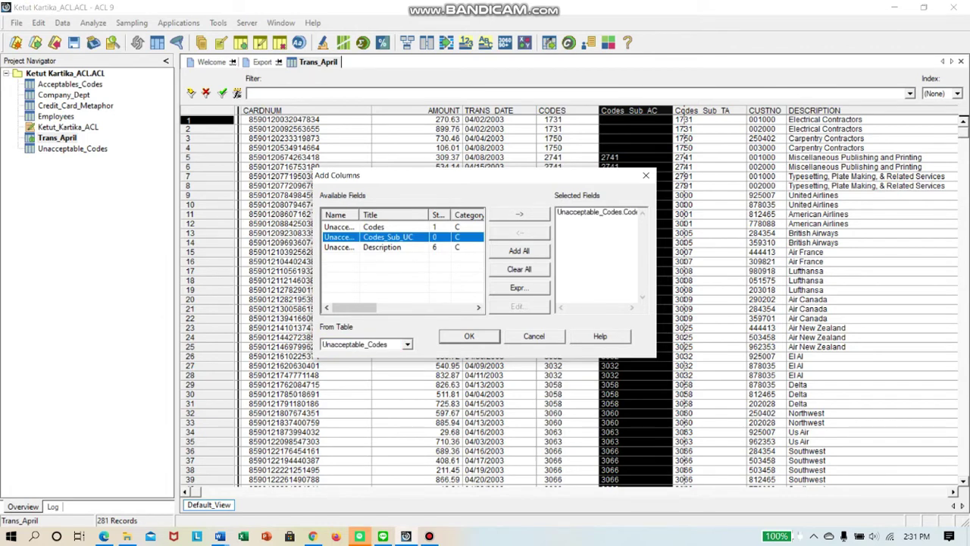
pyautogui.click(469, 336)
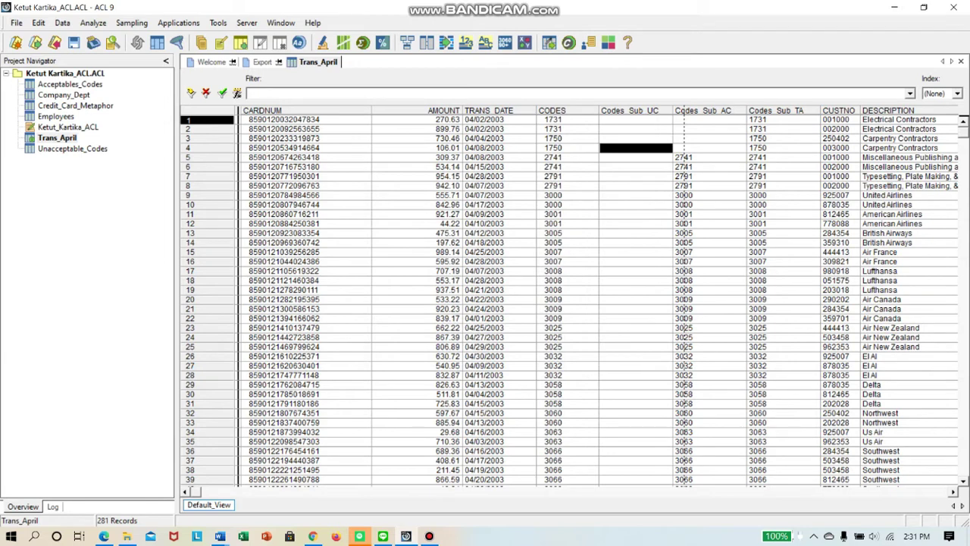
# - Quick-filter Trans_April to records where both Codes_Sub_UC and Codes_Sub_AC are blank, and count the filtered records
pyautogui.click(636, 157)
pyautogui.click(636, 148)
pyautogui.moveTo(636, 147); pyautogui.dragTo(709, 148)
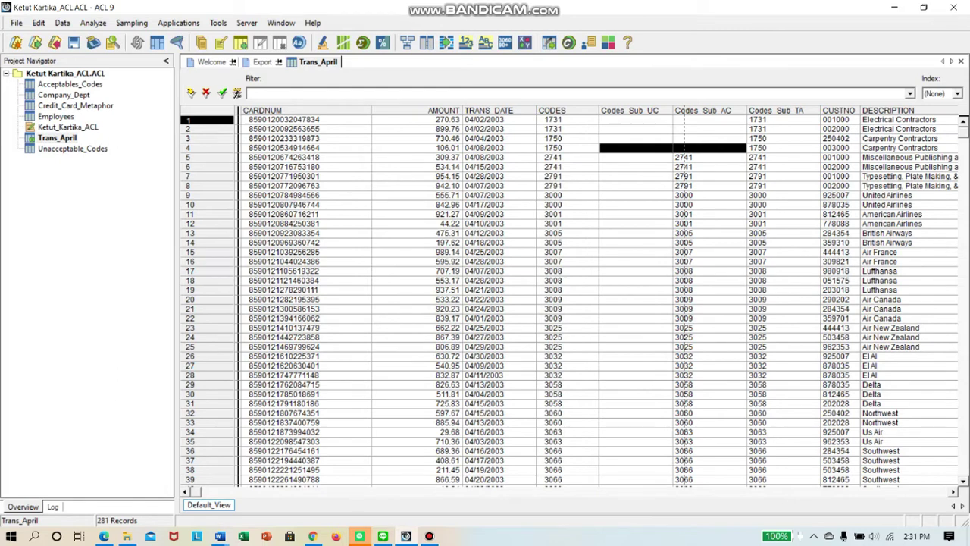
pyautogui.rightClick(665, 146)
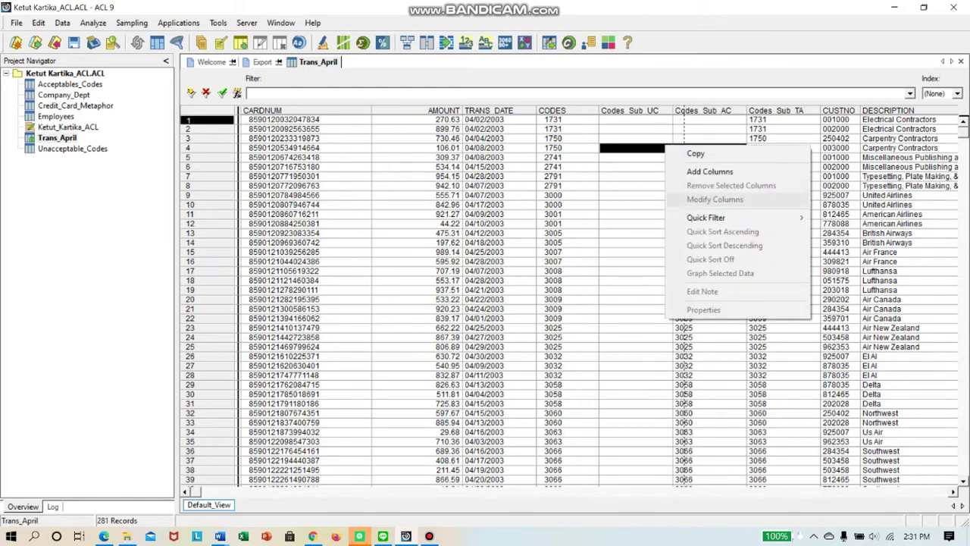
pyautogui.moveTo(706, 218)
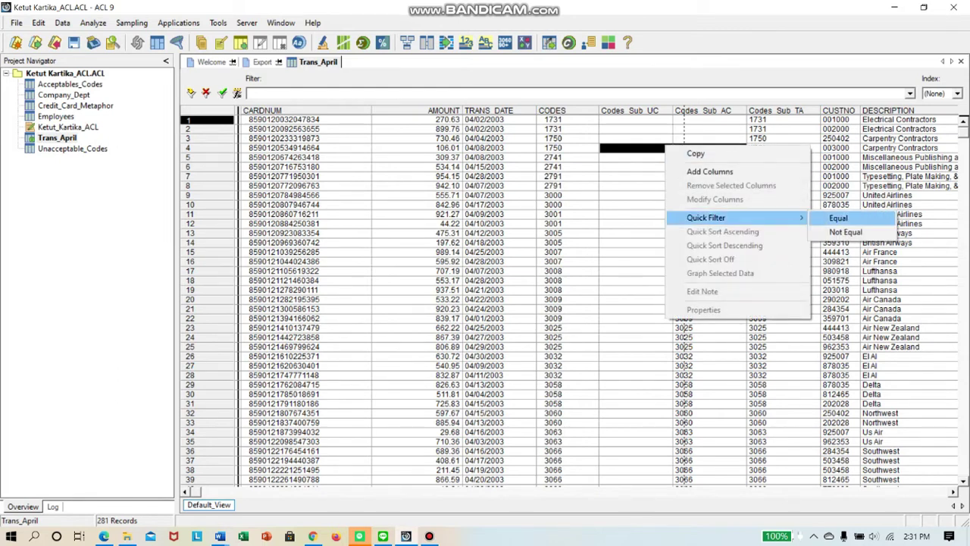
pyautogui.click(839, 218)
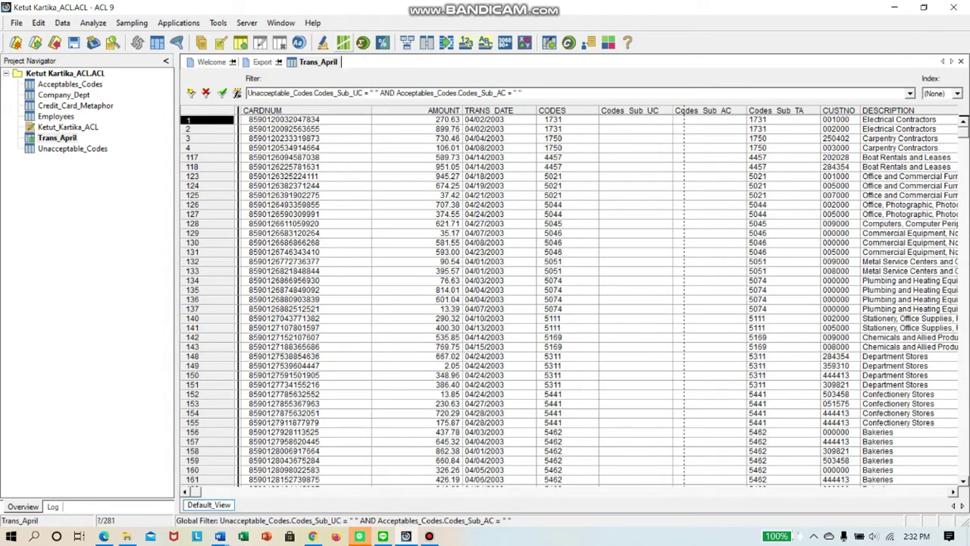
pyautogui.click(344, 43)
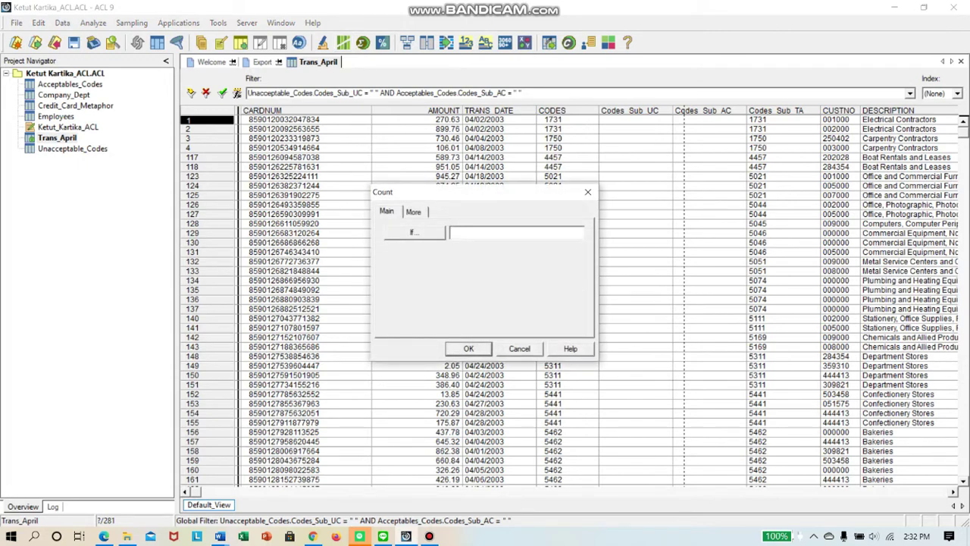
pyautogui.click(468, 348)
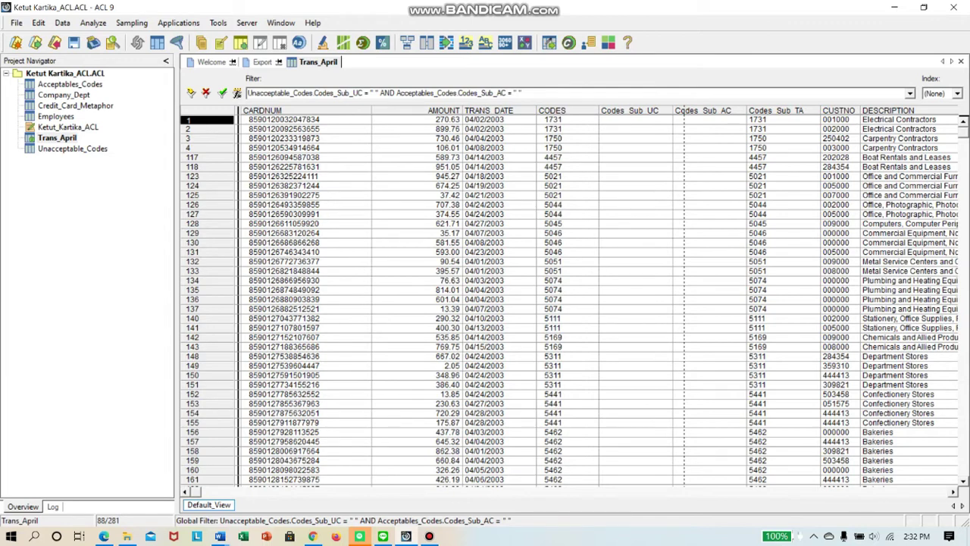
# - Remove the Codes_Sub_UC and Codes_Sub_AC columns from the filtered Trans_April view
pyautogui.click(635, 110)
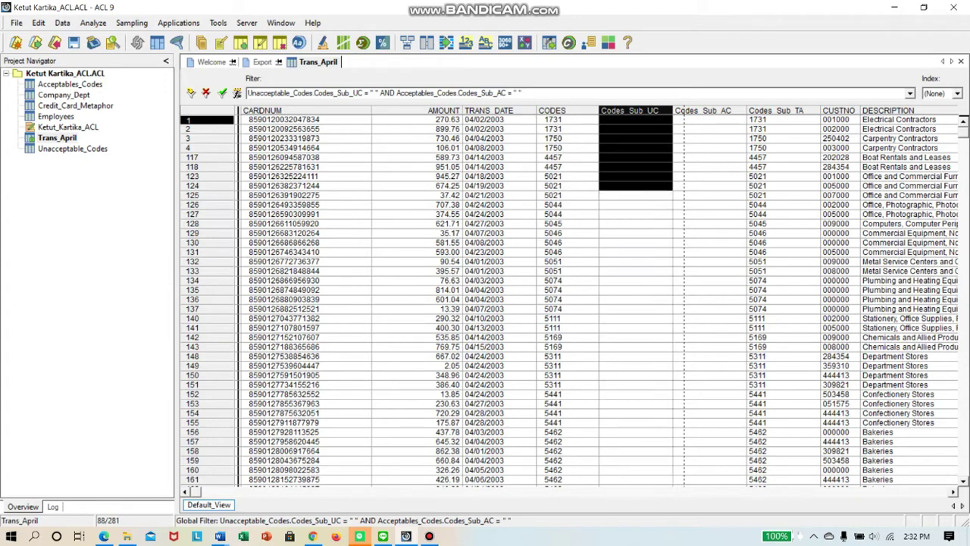
pyautogui.rightClick(637, 112)
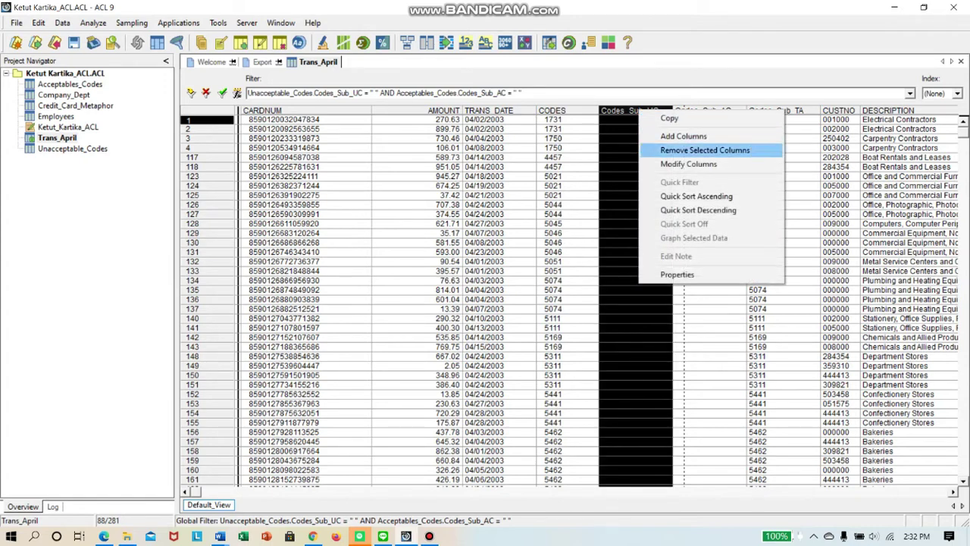
pyautogui.click(704, 150)
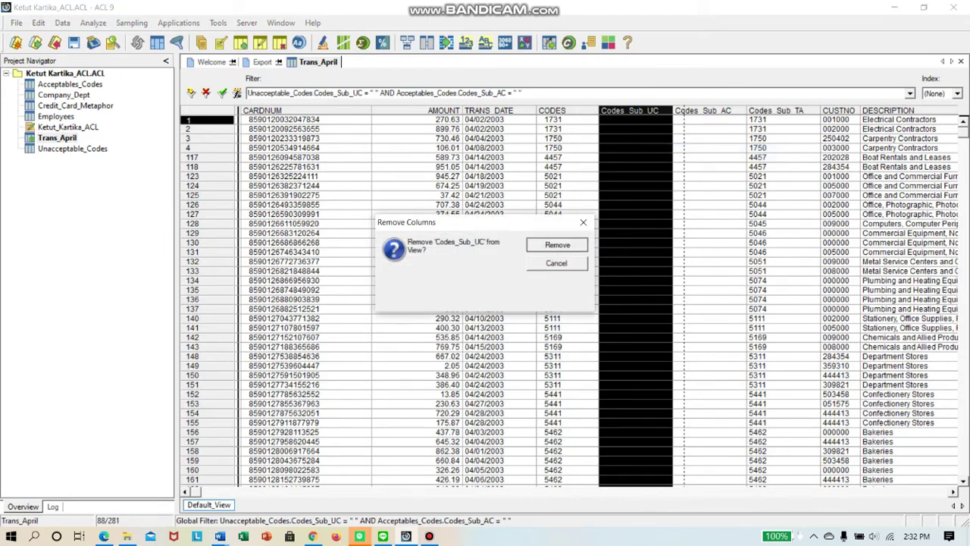
pyautogui.press('Return')
pyautogui.click(643, 112)
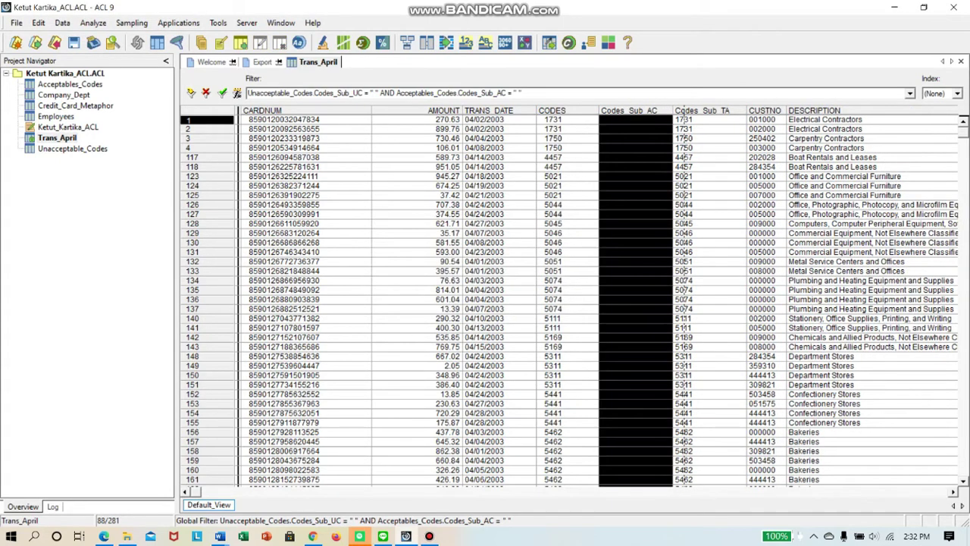
pyautogui.rightClick(643, 112)
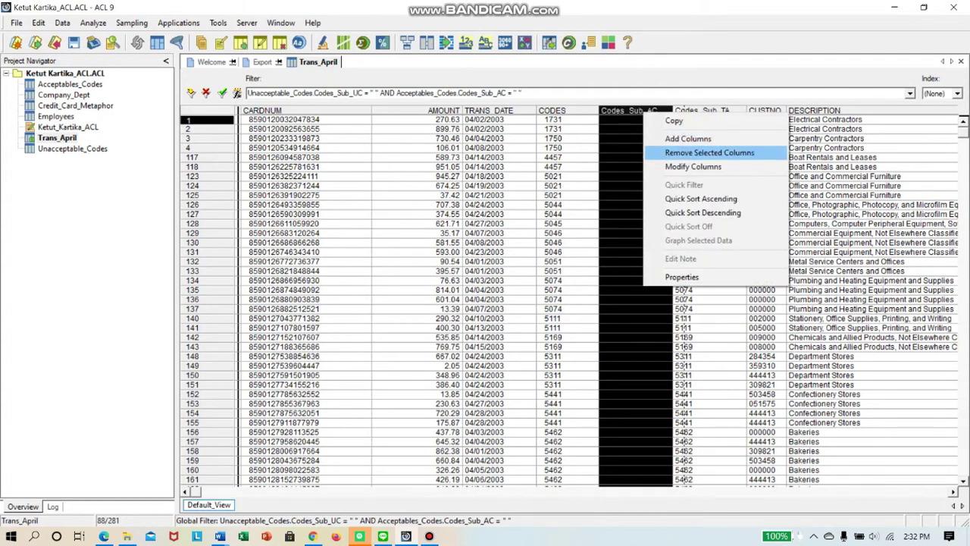
pyautogui.click(710, 152)
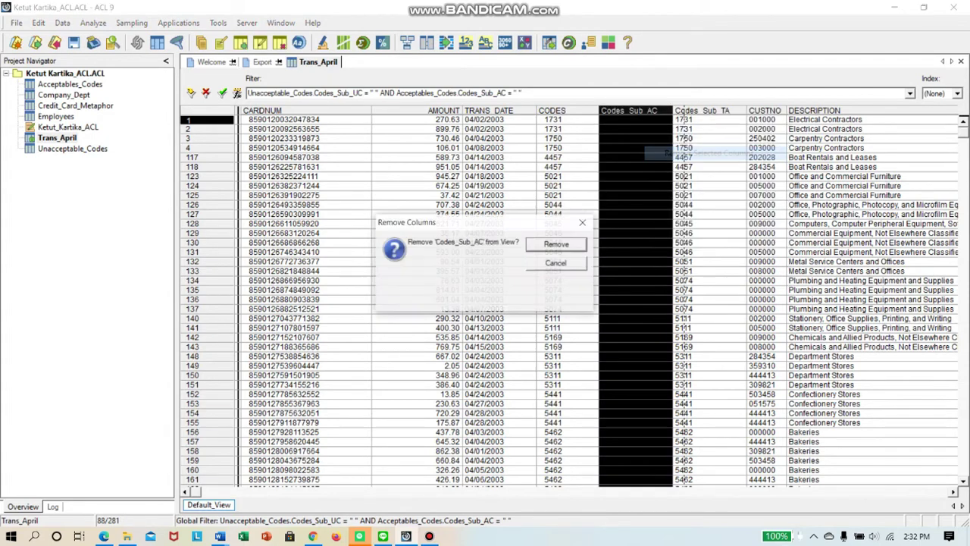
pyautogui.click(557, 244)
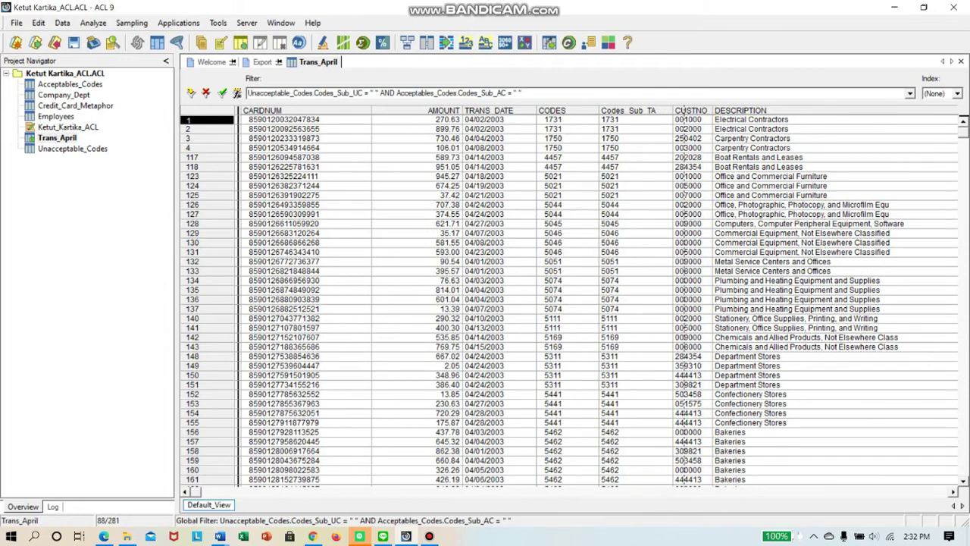
# - Start extracting the filtered Trans_April data by fields instead of whole records, and open the extract field selection
pyautogui.click(62, 23)
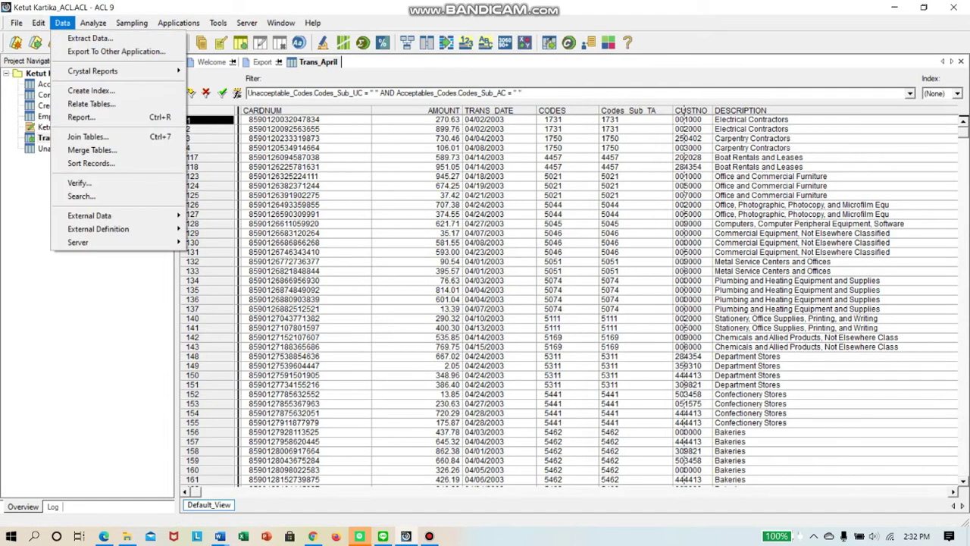
pyautogui.click(90, 37)
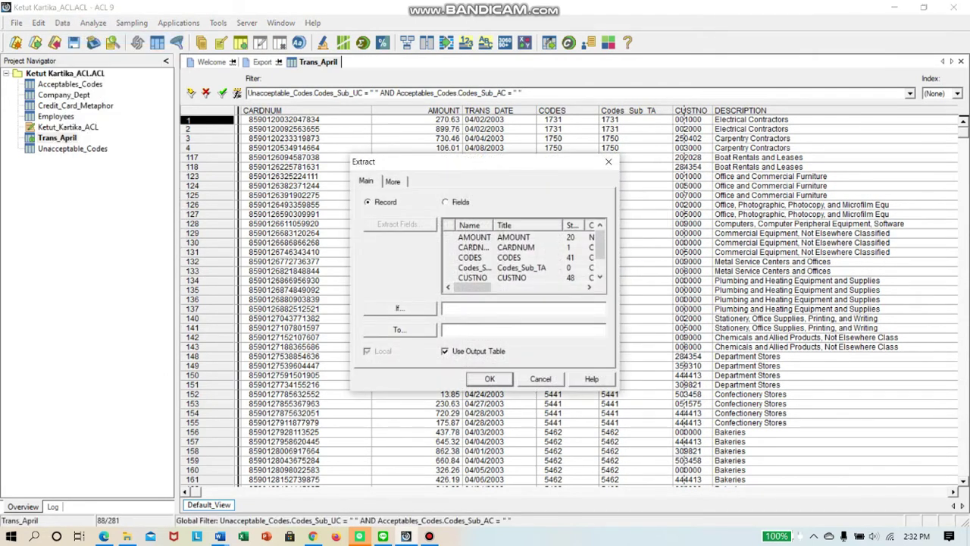
pyautogui.click(445, 202)
pyautogui.click(399, 225)
pyautogui.click(400, 225)
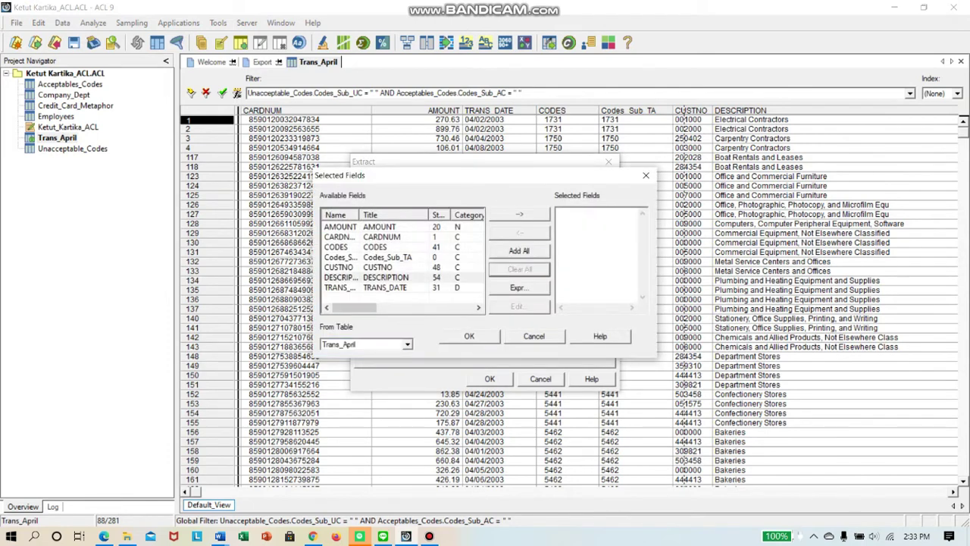
# - Choose CARDNUM, CODES, CUSTNO, TRANS_DATE, AMOUNT and DESCRIPTION, in that order, as the fields to extract
pyautogui.doubleClick(382, 236)
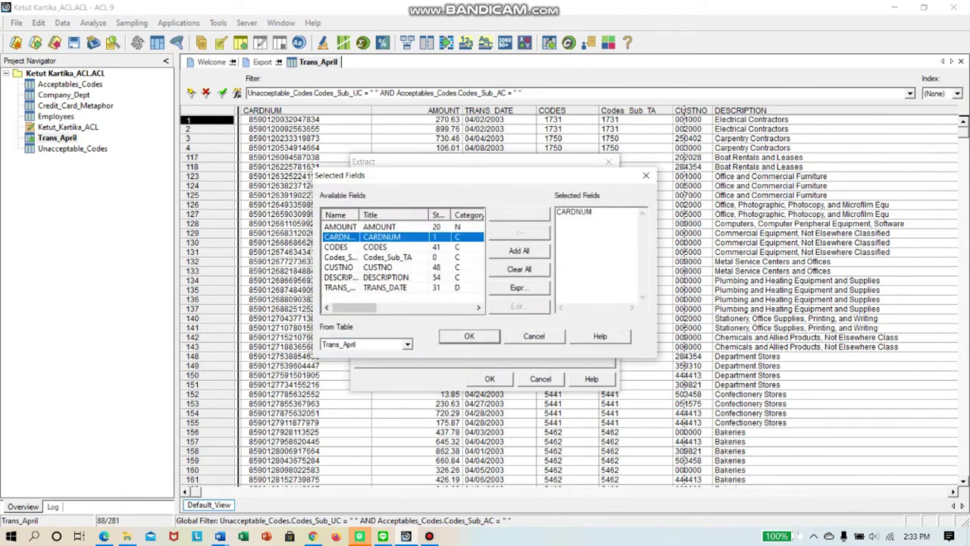
pyautogui.doubleClick(375, 246)
pyautogui.click(377, 267)
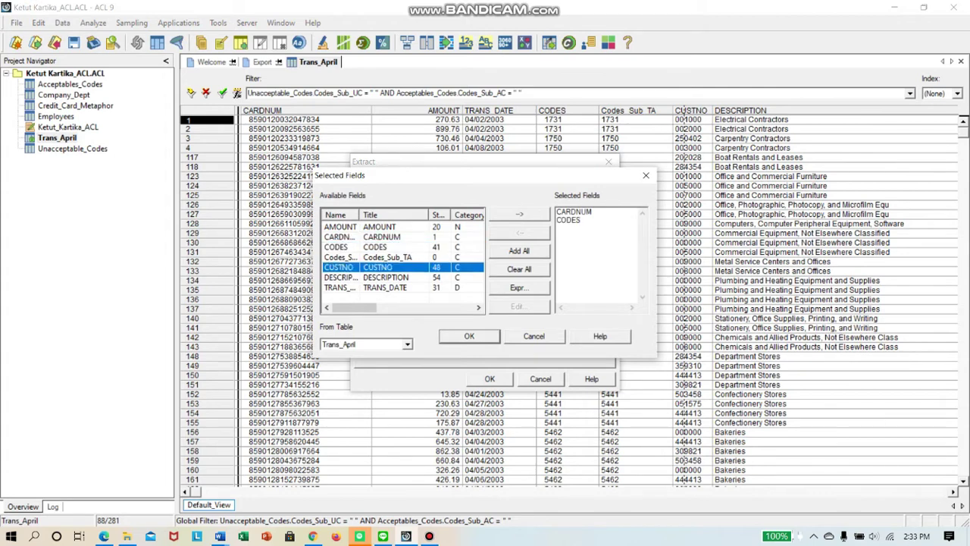
pyautogui.doubleClick(377, 267)
pyautogui.doubleClick(385, 287)
pyautogui.doubleClick(379, 226)
pyautogui.click(385, 277)
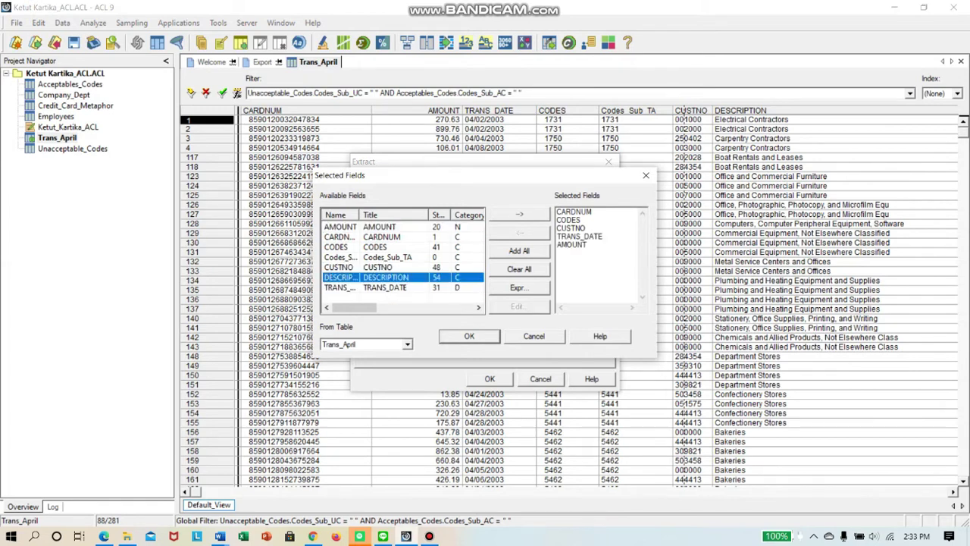
pyautogui.doubleClick(385, 278)
pyautogui.click(469, 336)
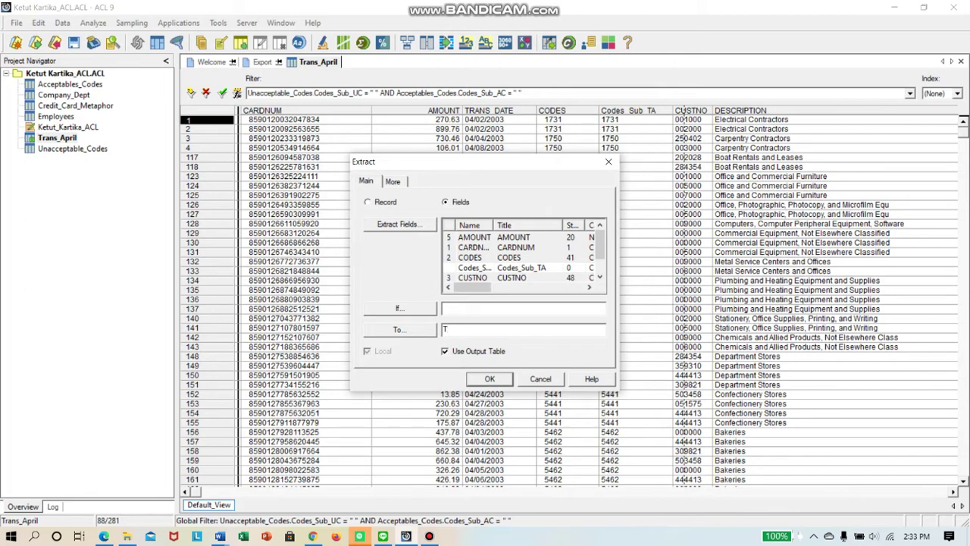
# - Extract the filtered records to the output table Trans april approval, overwriting the existing file and saving the changes to Trans_April
pyautogui.write('Trans april approval')
pyautogui.press('Return')
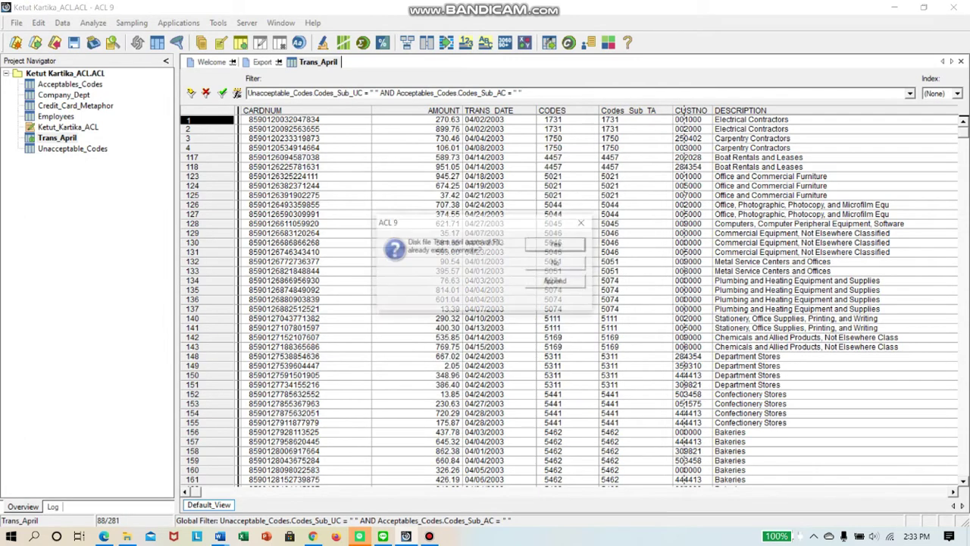
pyautogui.press('Return')
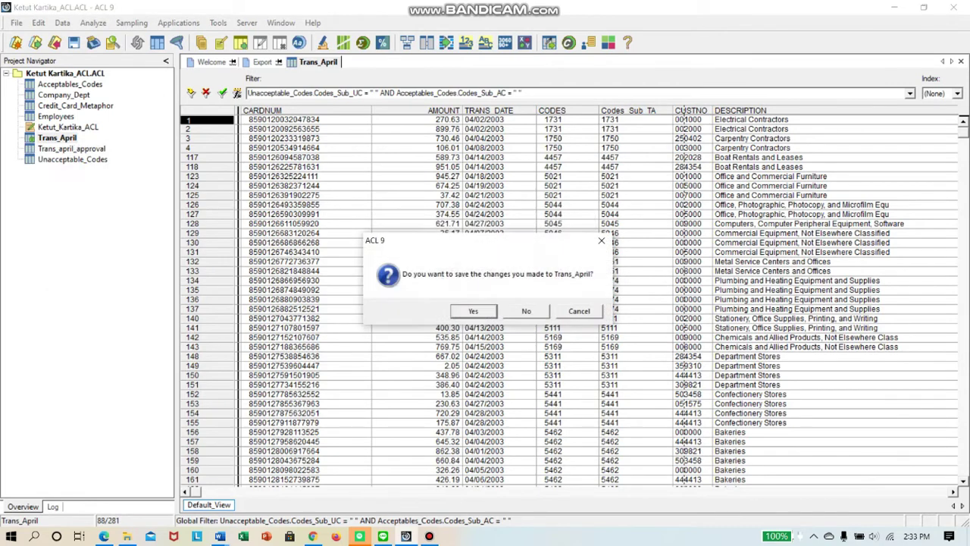
pyautogui.press('Return')
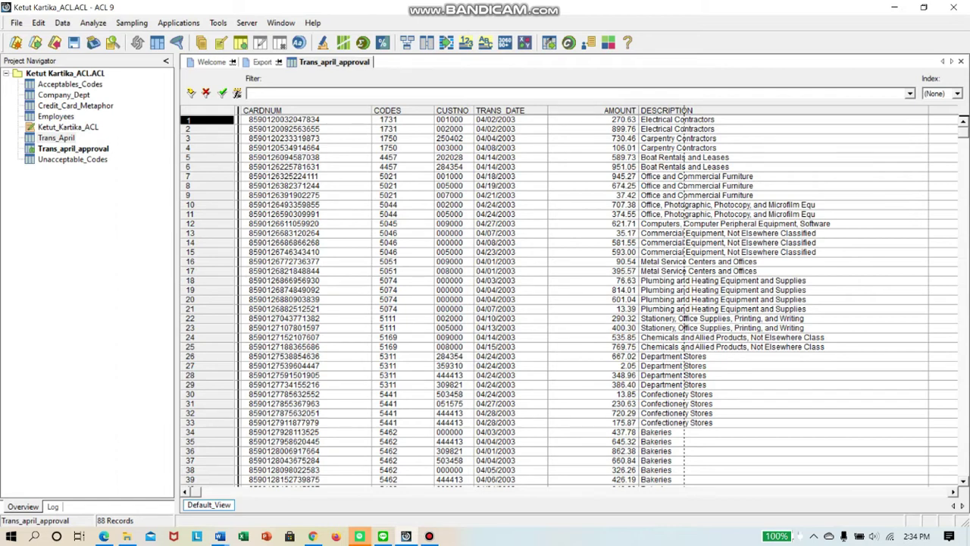
# - Open the Company_Dept table and start a new expression field named Dept_Codes1 in its table layout
pyautogui.click(64, 95)
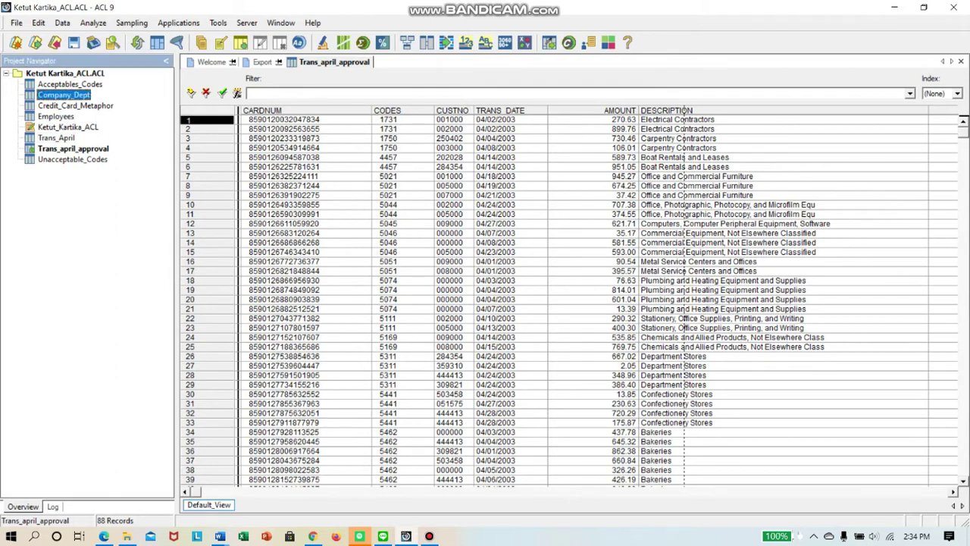
pyautogui.doubleClick(63, 94)
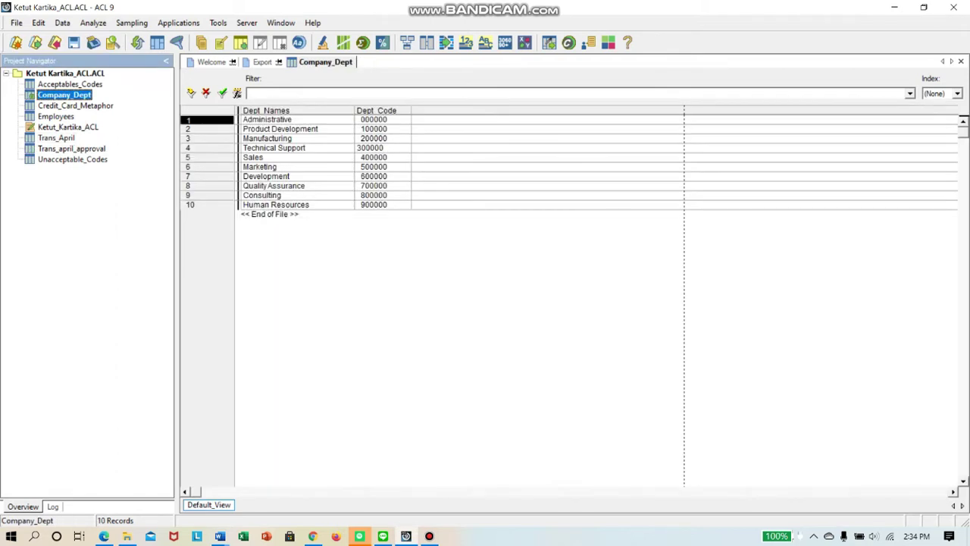
pyautogui.click(38, 23)
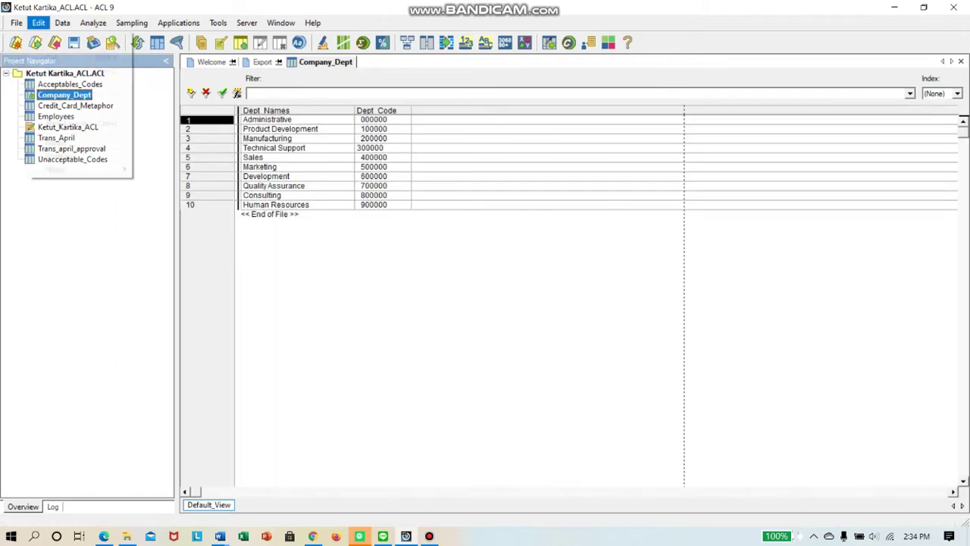
pyautogui.click(68, 123)
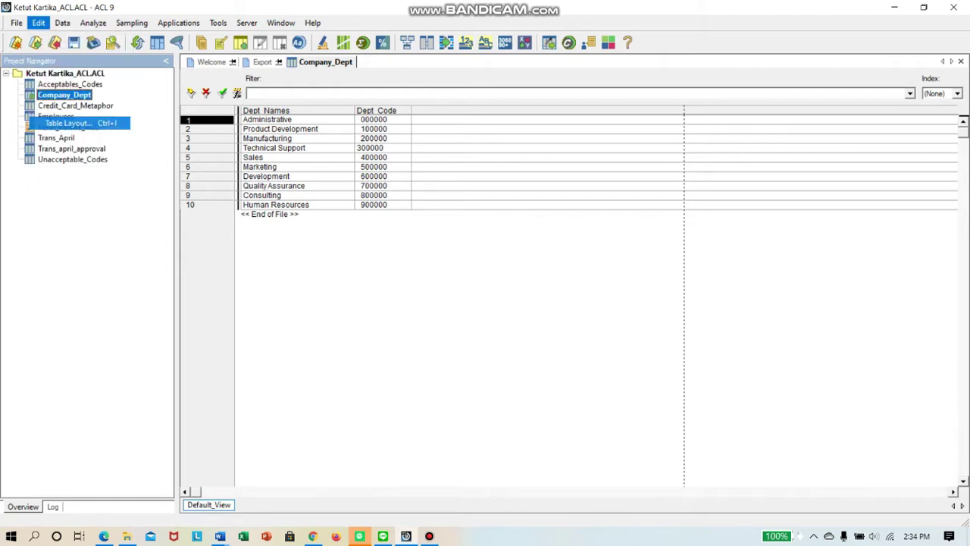
pyautogui.click(22, 103)
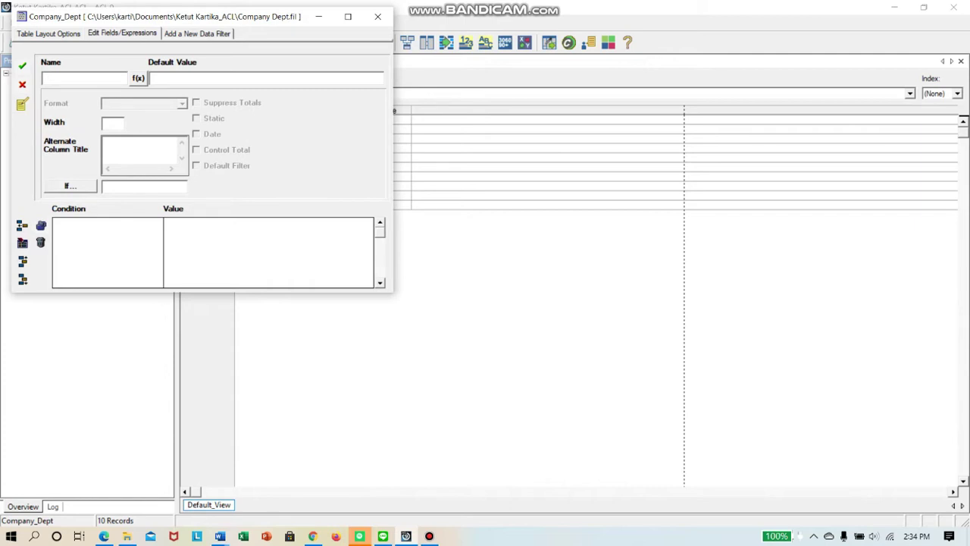
pyautogui.write('Dept_Code1')
pyautogui.write('1')
# - Build the Dept_Codes1 default value from SUBSTR with ALLTRIM(Dept_Code) nested as its string argument
pyautogui.click(138, 77)
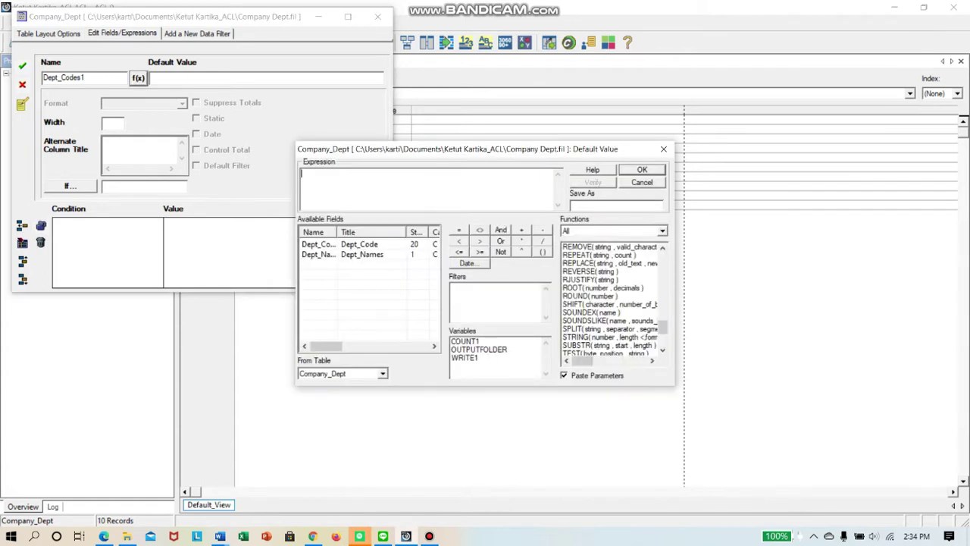
pyautogui.doubleClick(609, 345)
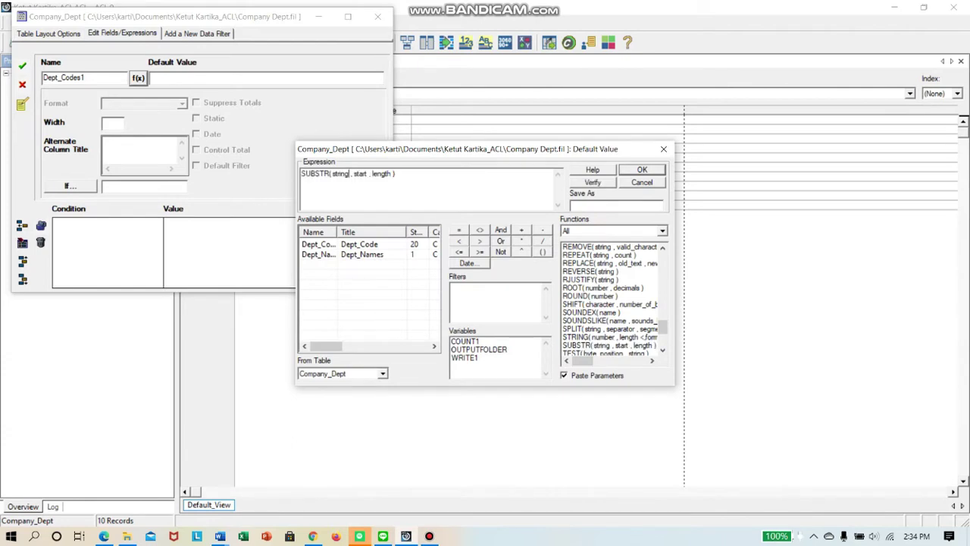
pyautogui.moveTo(349, 174); pyautogui.dragTo(332, 174)
pyautogui.scroll(20, 611, 299)
pyautogui.doubleClick(589, 263)
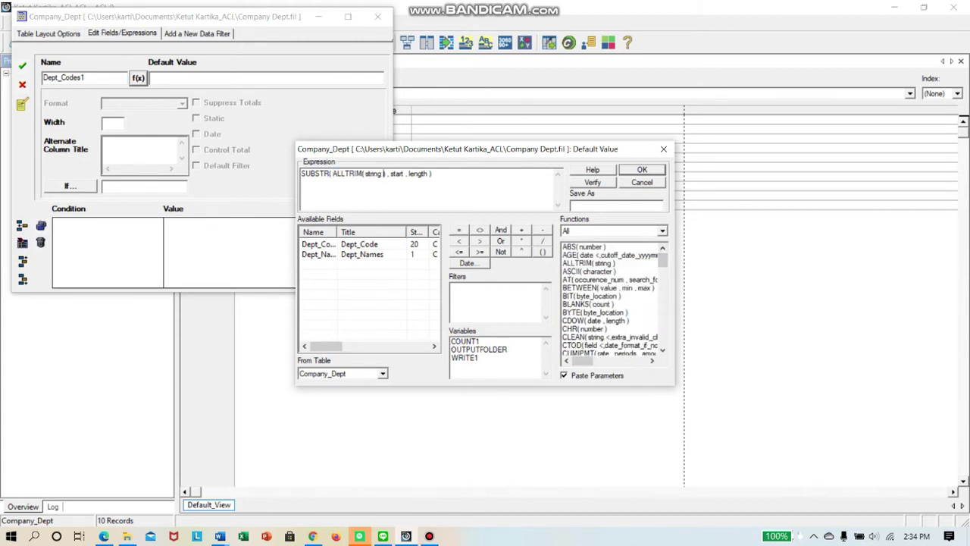
pyautogui.moveTo(382, 173); pyautogui.dragTo(366, 174)
pyautogui.doubleClick(359, 244)
# - Set the SUBSTR start and length to 1, verify the expression, and accept the Dept_Codes1 field into the Company_Dept layout
pyautogui.doubleClick(416, 174)
pyautogui.write('1')
pyautogui.click(435, 174)
pyautogui.press('BackSpace')
pyautogui.press('BackSpace')
pyautogui.press('BackSpace')
pyautogui.press('BackSpace')
pyautogui.press('BackSpace')
pyautogui.press('BackSpace')
pyautogui.write('1')
pyautogui.click(592, 182)
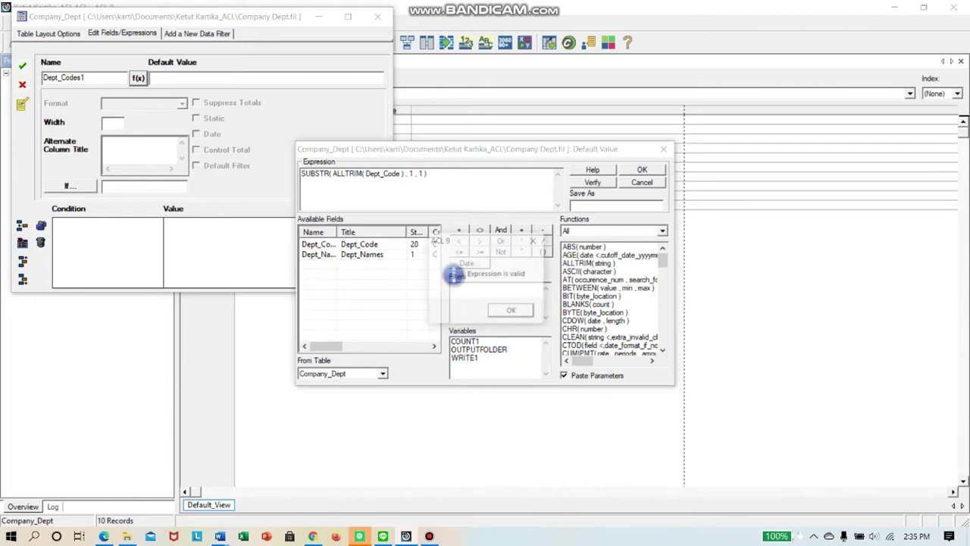
pyautogui.click(512, 311)
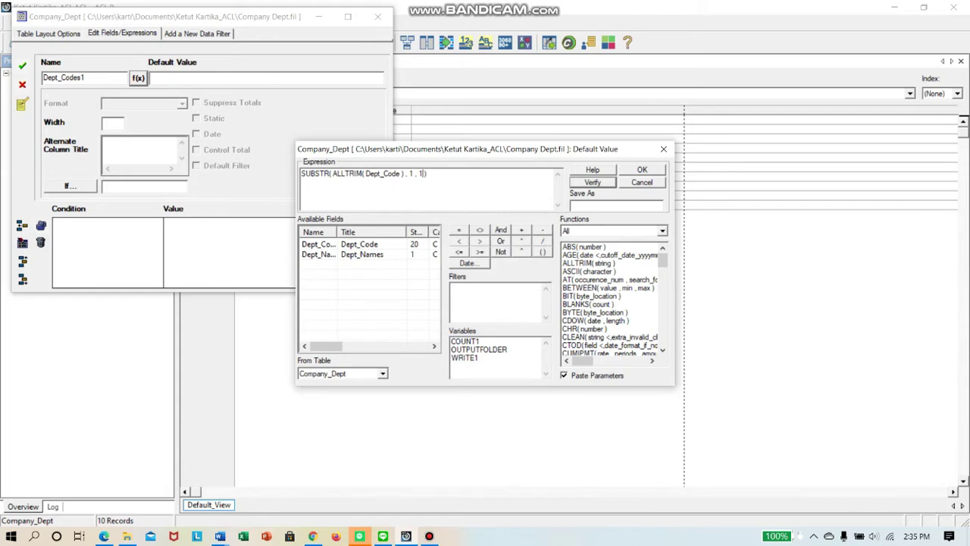
pyautogui.click(642, 170)
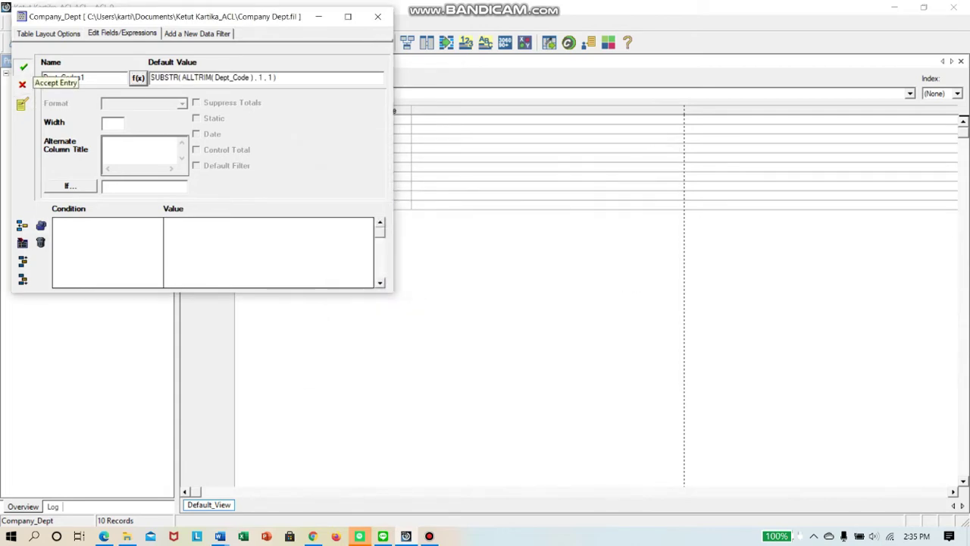
pyautogui.click(21, 66)
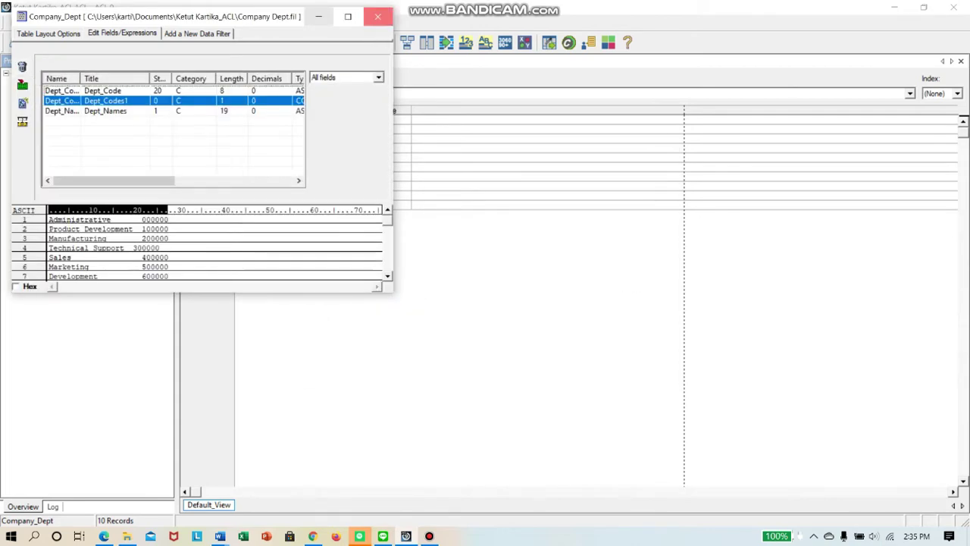
pyautogui.click(378, 16)
# - Add the Dept_Codes1 field as a column in front of Dept_Code in the Company_Dept view
pyautogui.click(382, 110)
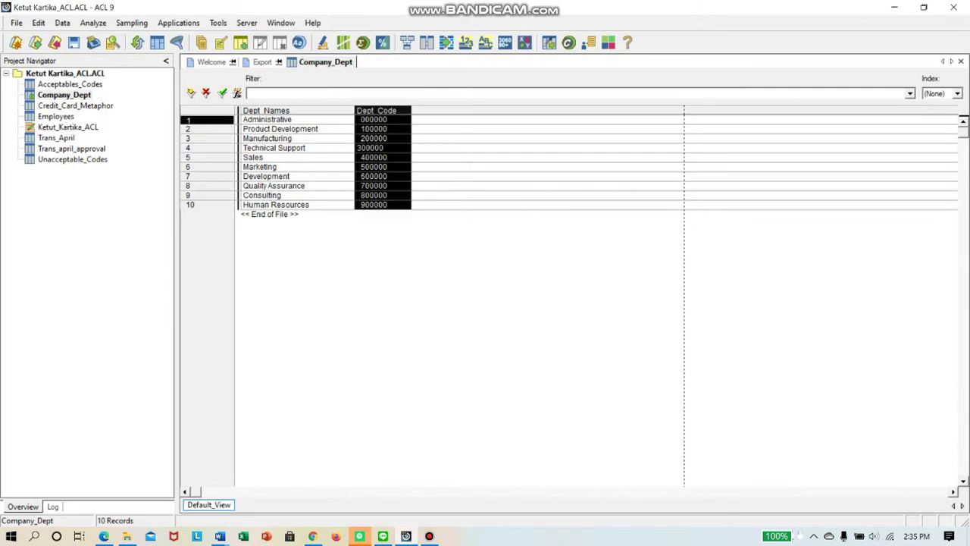
pyautogui.rightClick(395, 111)
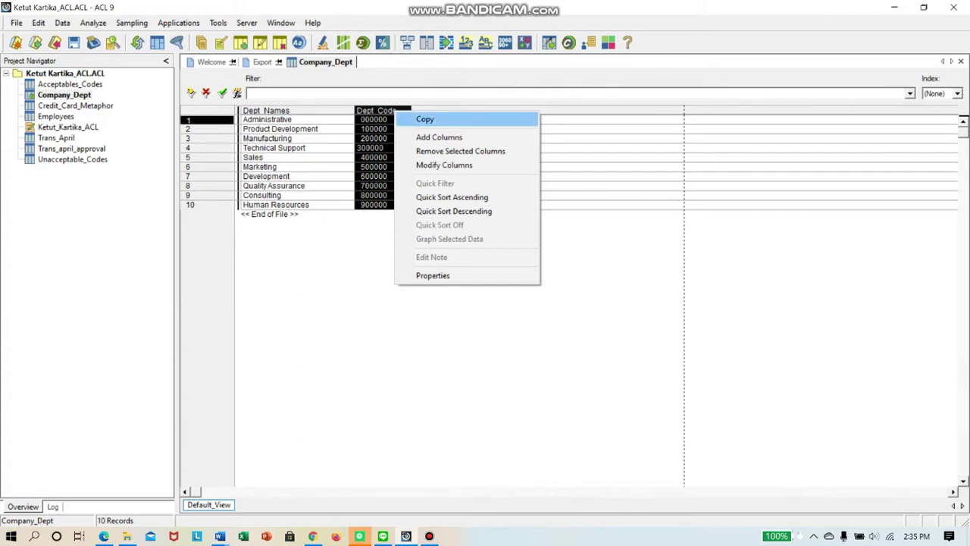
pyautogui.click(438, 138)
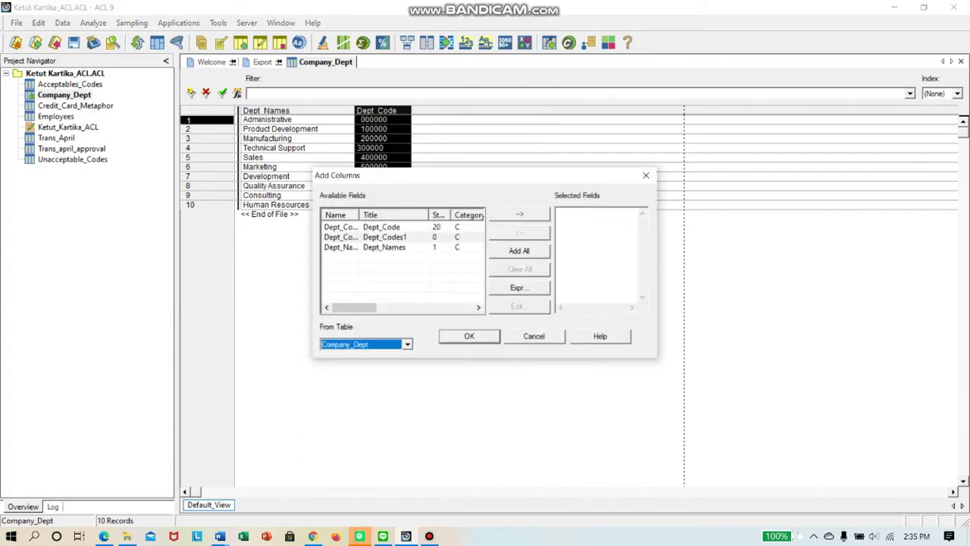
pyautogui.doubleClick(385, 236)
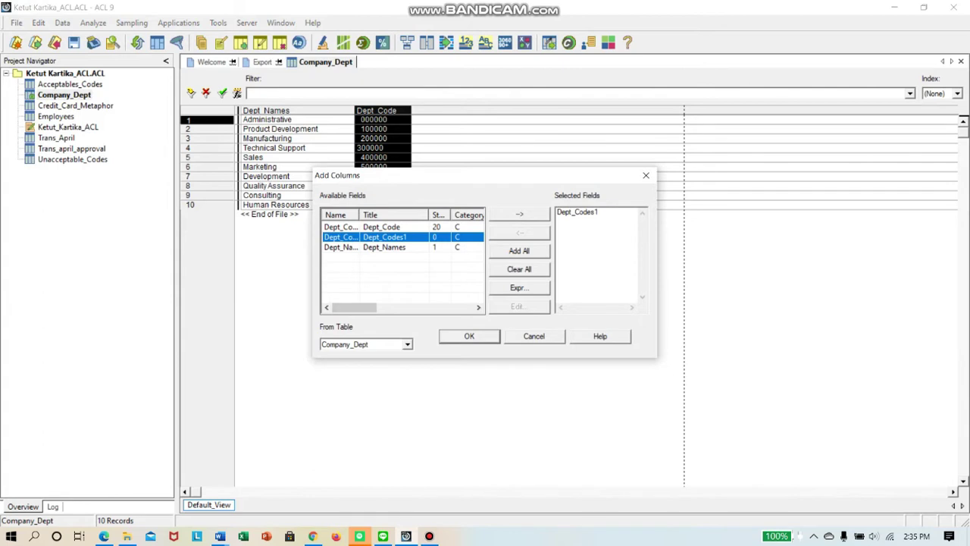
pyautogui.click(469, 336)
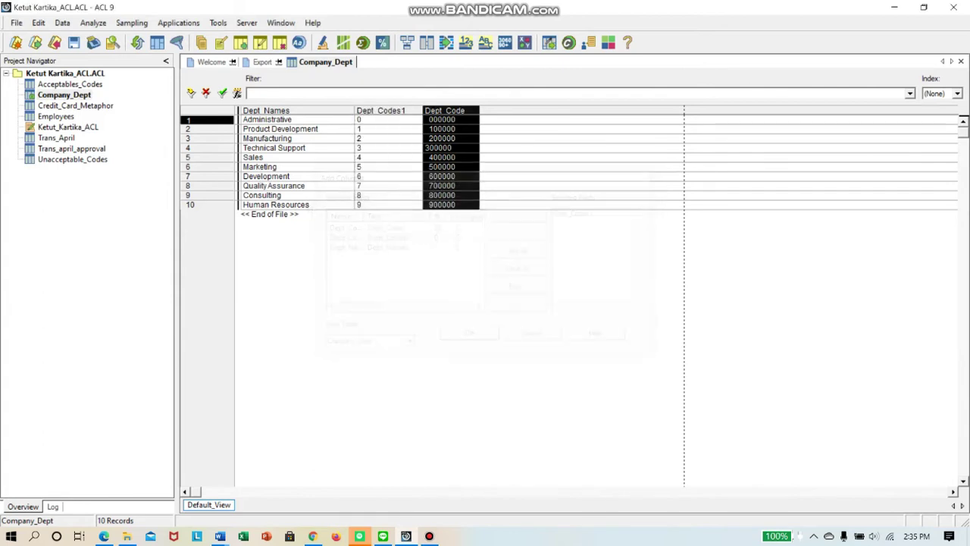
# - Remove the Dept_Code column from the Company_Dept view
pyautogui.rightClick(457, 114)
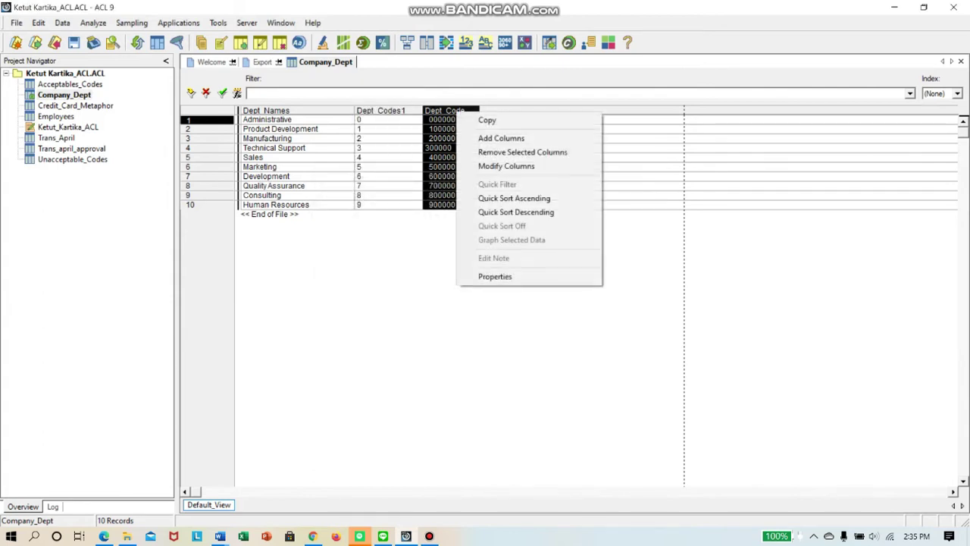
pyautogui.click(523, 152)
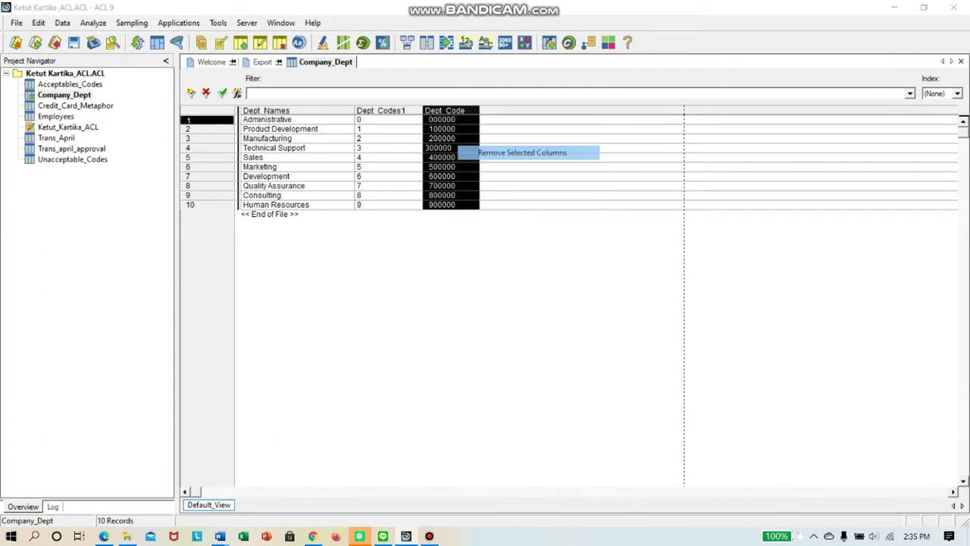
pyautogui.press('Return')
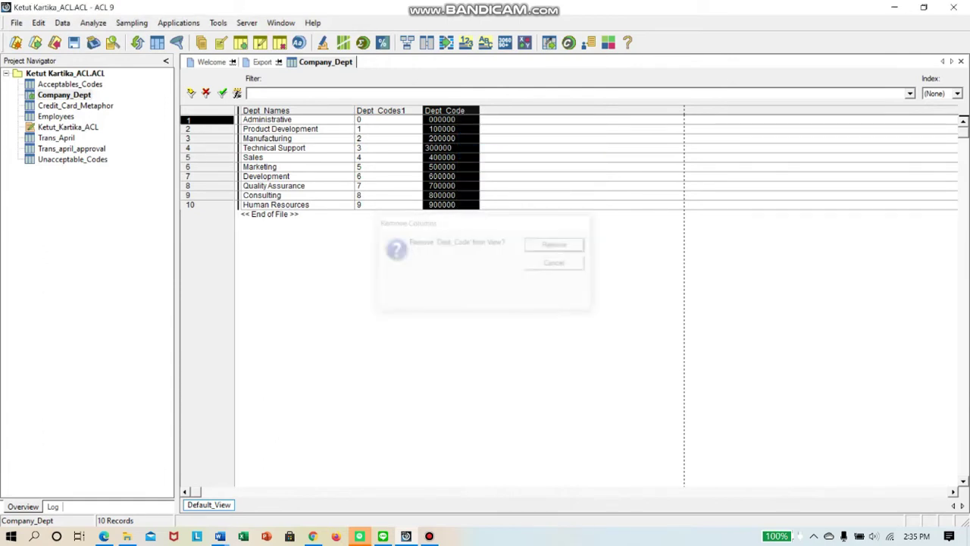
# - Open the Employees table, saving the Company_Dept changes, and start a new expression field named EmpNo_1 in its table layout
pyautogui.doubleClick(55, 116)
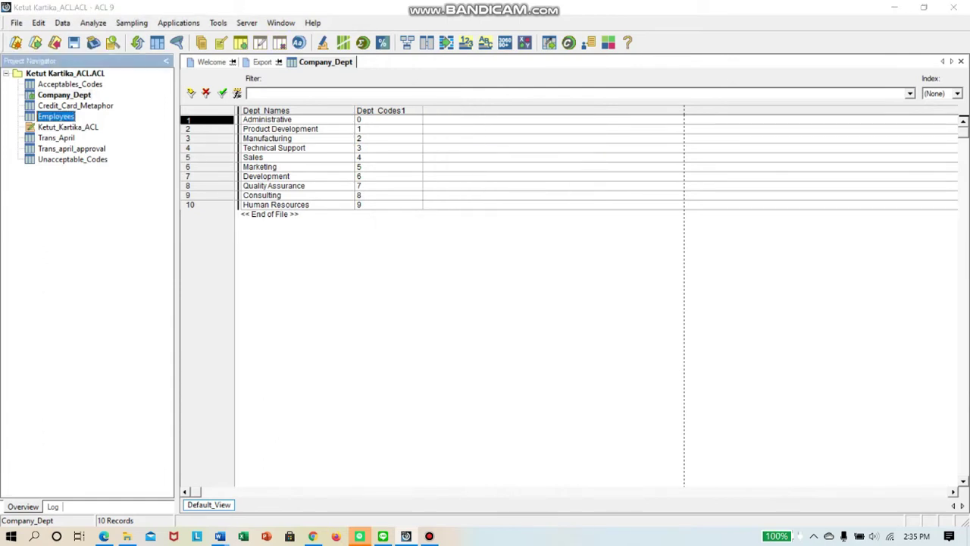
pyautogui.press('Return')
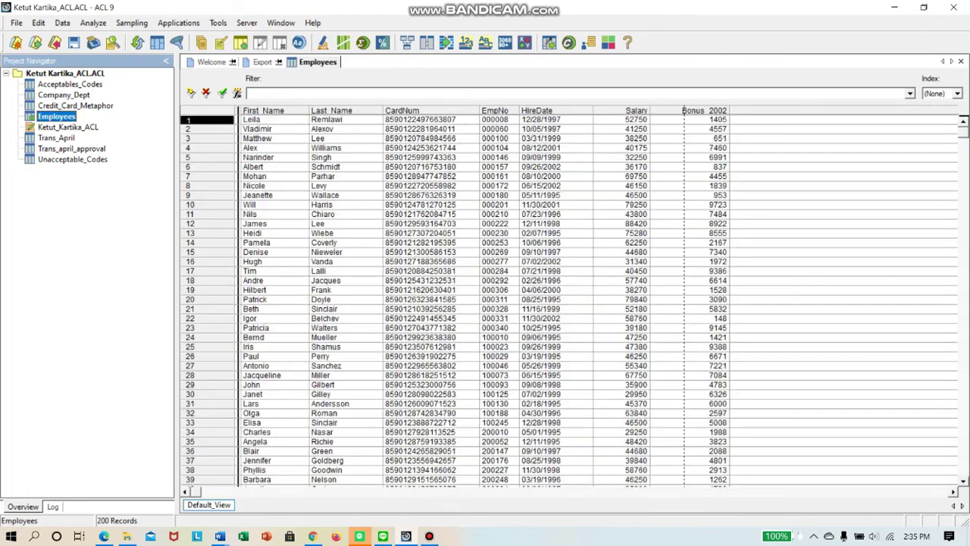
pyautogui.click(37, 23)
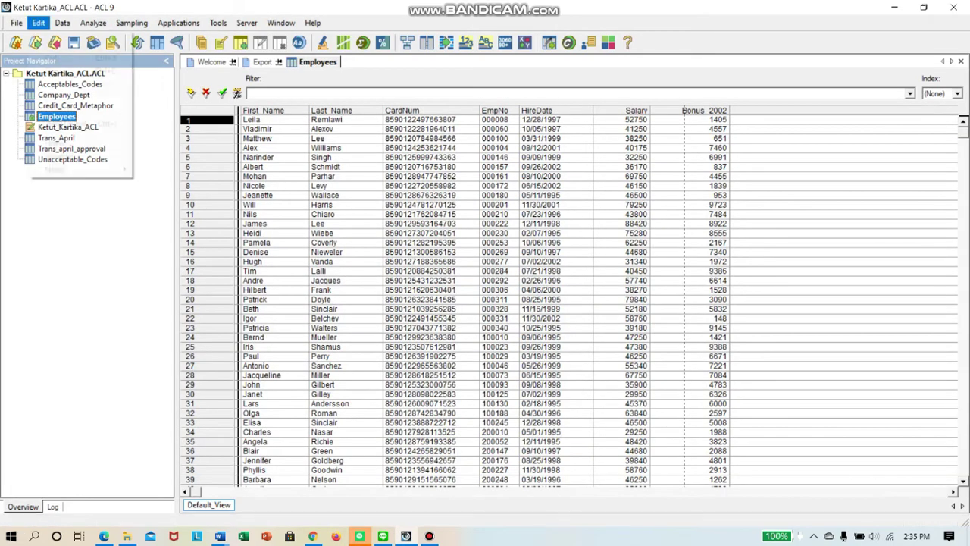
pyautogui.press('Down')
pyautogui.press('Return')
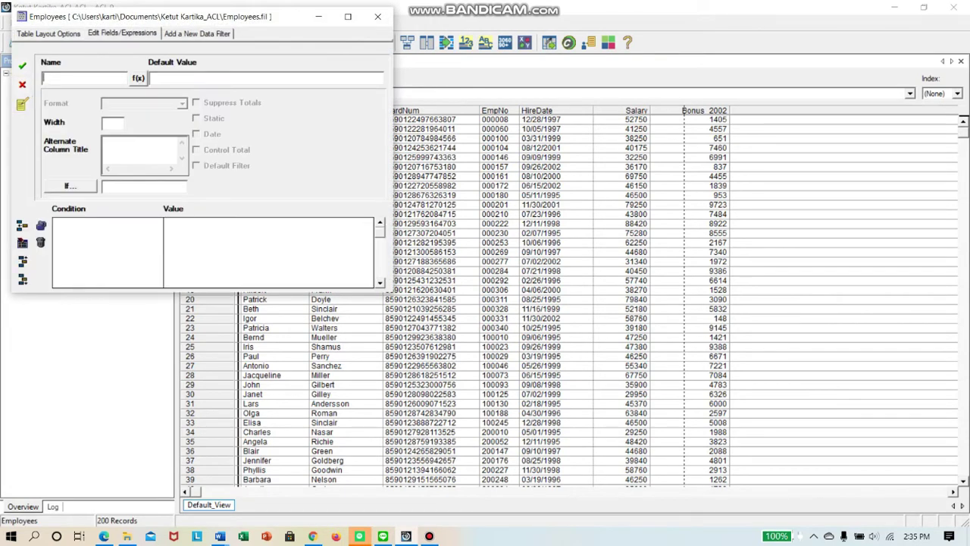
pyautogui.write('EmpNo_1')
# - Build the EmpNo_1 default value expression as a SUBSTR function with ALLTRIM of the EmpNo field as its string
pyautogui.click(138, 78)
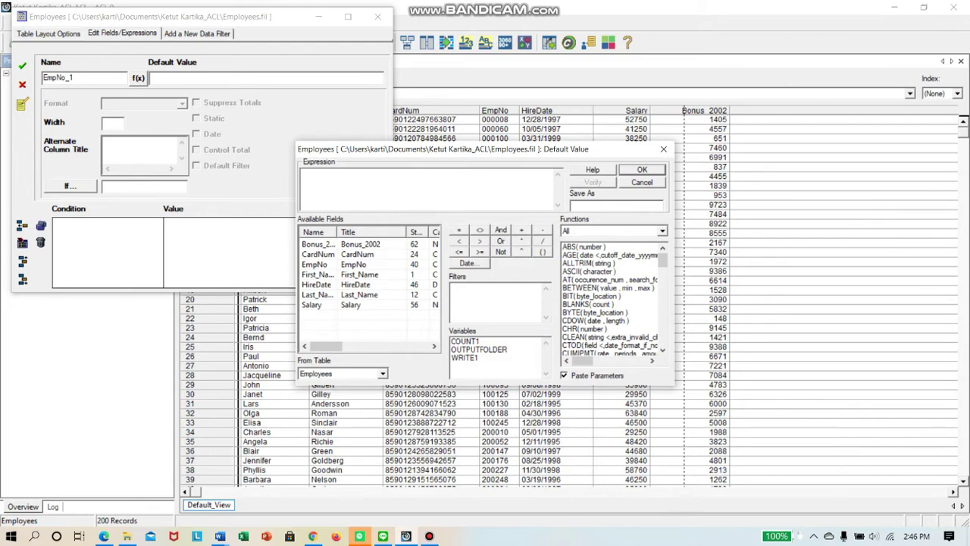
pyautogui.moveTo(663, 260); pyautogui.dragTo(663, 327)
pyautogui.doubleClick(598, 337)
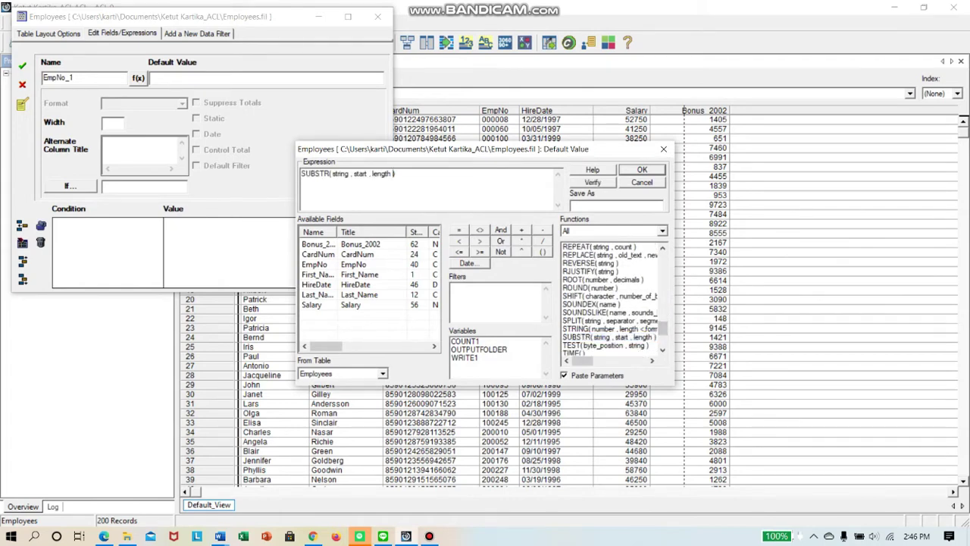
pyautogui.moveTo(348, 174); pyautogui.dragTo(333, 174)
pyautogui.moveTo(663, 328); pyautogui.dragTo(663, 259)
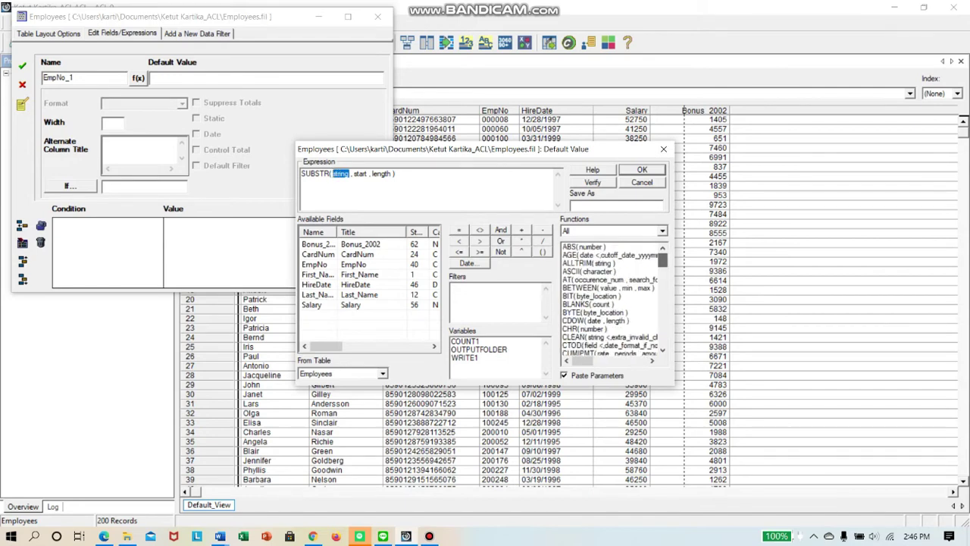
pyautogui.doubleClick(589, 263)
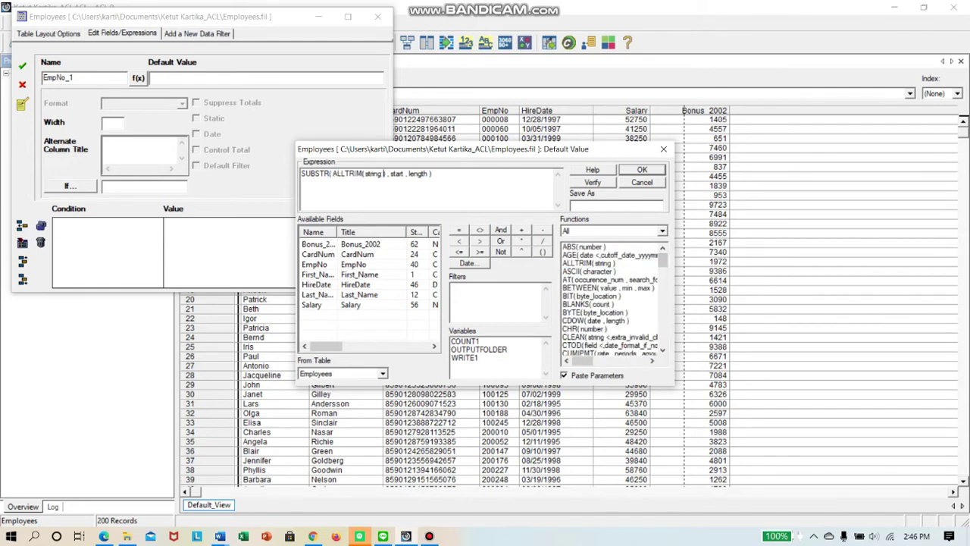
pyautogui.doubleClick(374, 174)
pyautogui.doubleClick(315, 264)
# - Set the SUBSTR start and length to 1, verify the expression, and accept the EmpNo_1 field into the Employees layout
pyautogui.doubleClick(404, 173)
pyautogui.write('1')
pyautogui.doubleClick(417, 173)
pyautogui.press('Delete')
pyautogui.write('1')
pyautogui.click(593, 182)
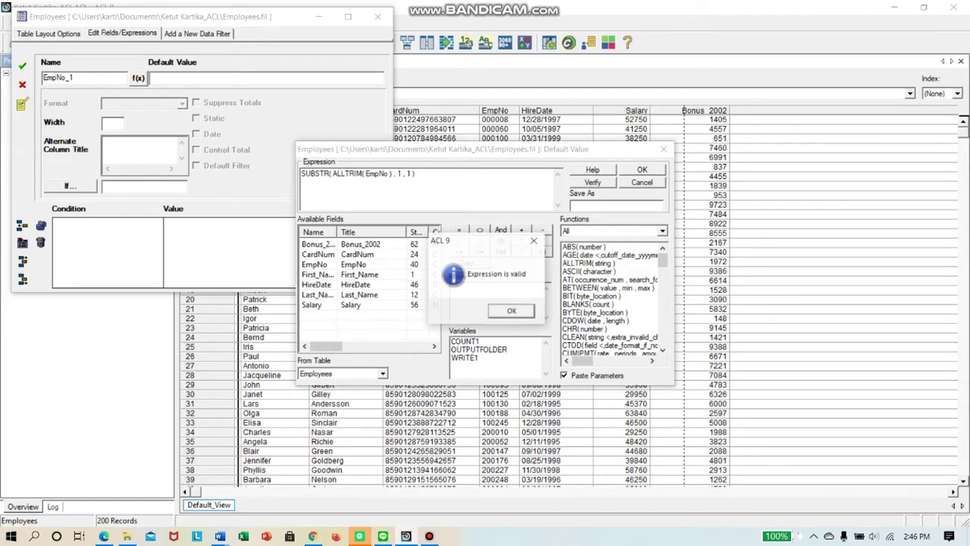
pyautogui.press('Return')
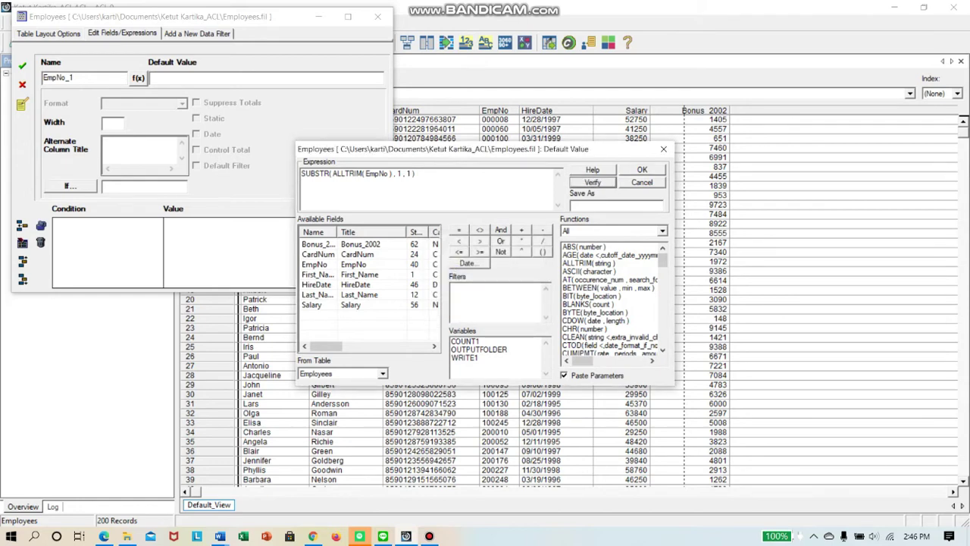
pyautogui.click(642, 169)
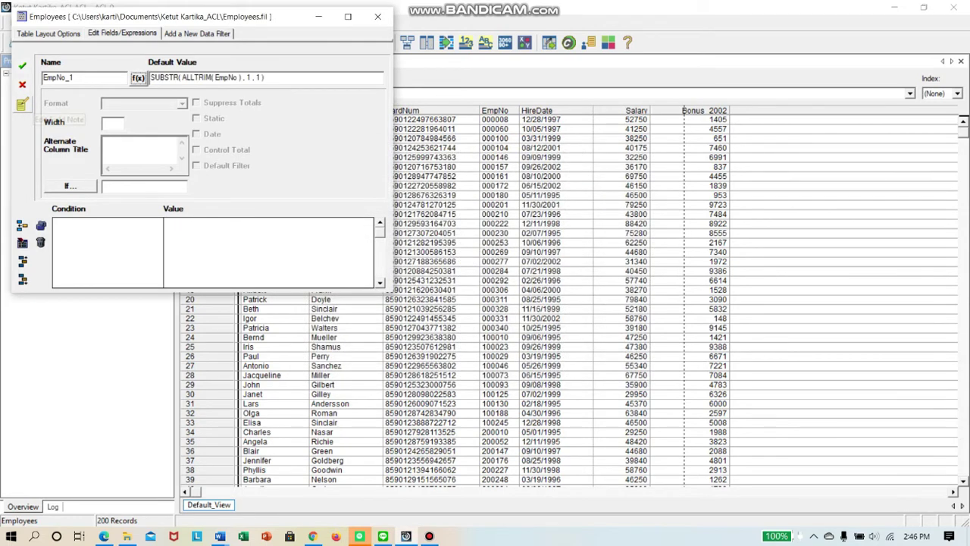
pyautogui.click(22, 66)
pyautogui.click(23, 67)
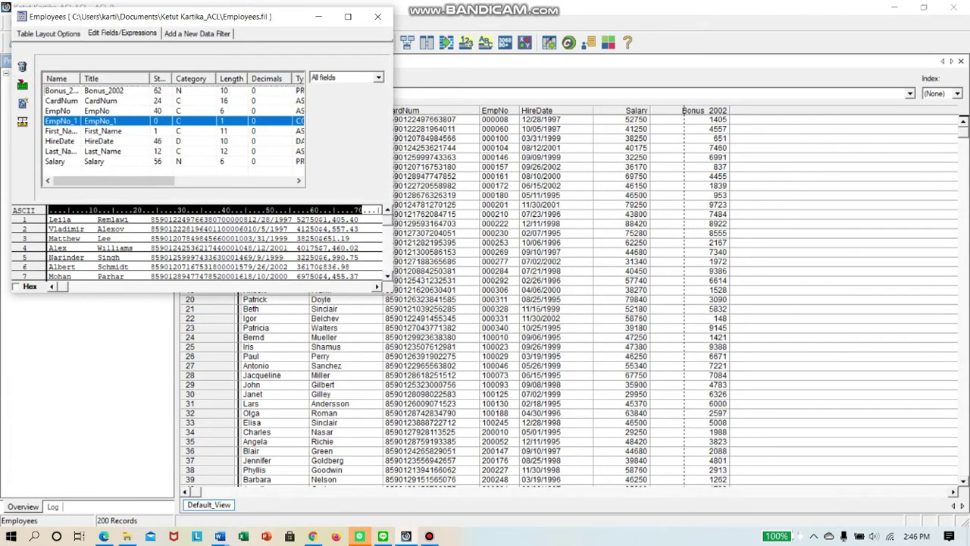
pyautogui.click(378, 16)
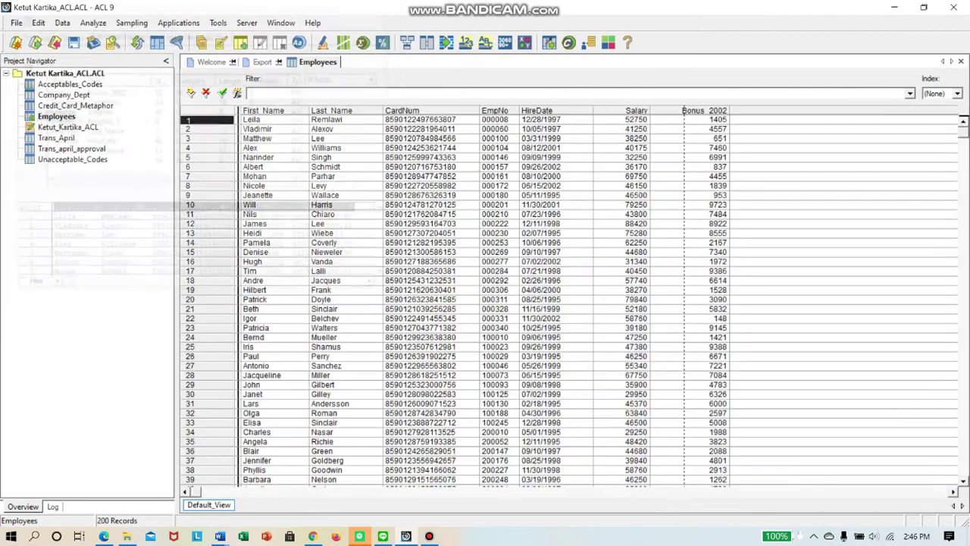
# - Add the EmpNo_1 field as a column in front of EmpNo in the Employees view
pyautogui.click(498, 110)
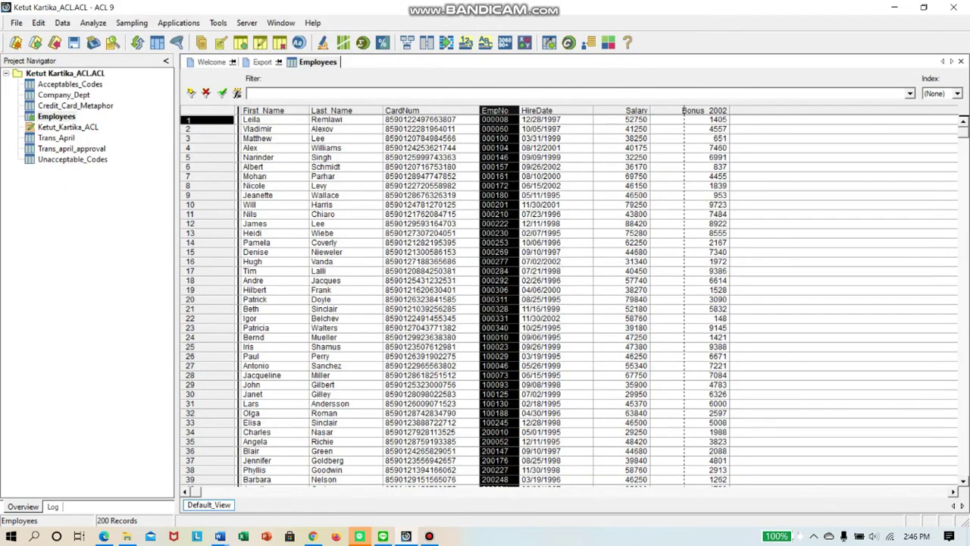
pyautogui.rightClick(500, 111)
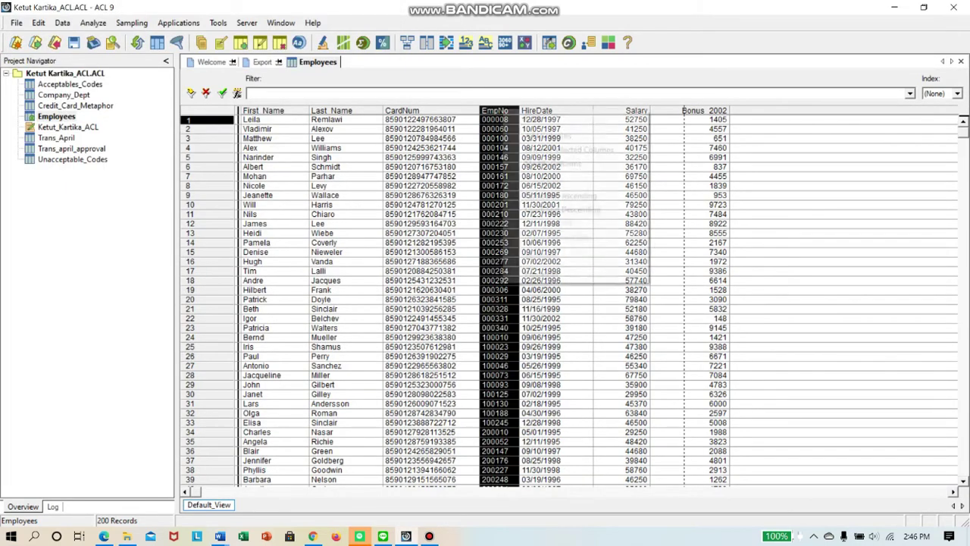
pyautogui.click(547, 136)
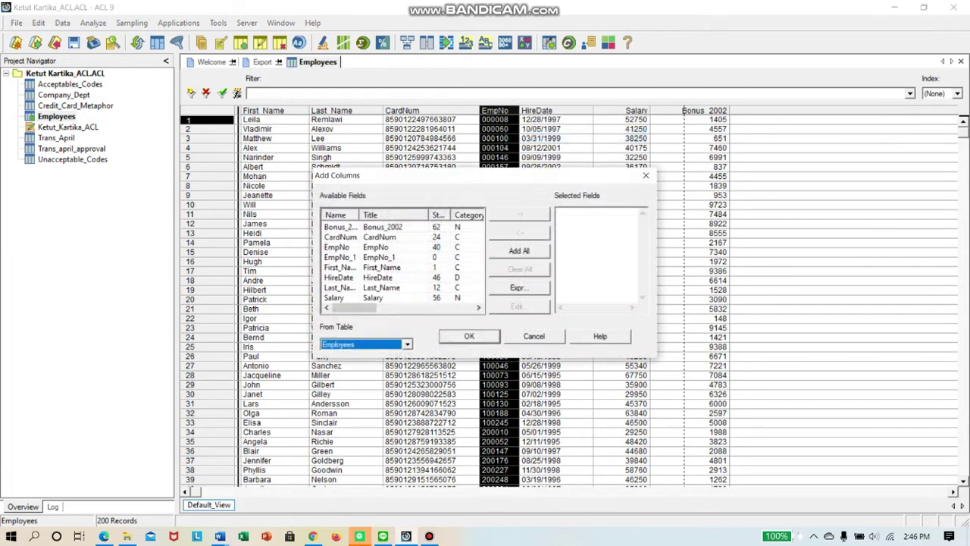
pyautogui.doubleClick(379, 257)
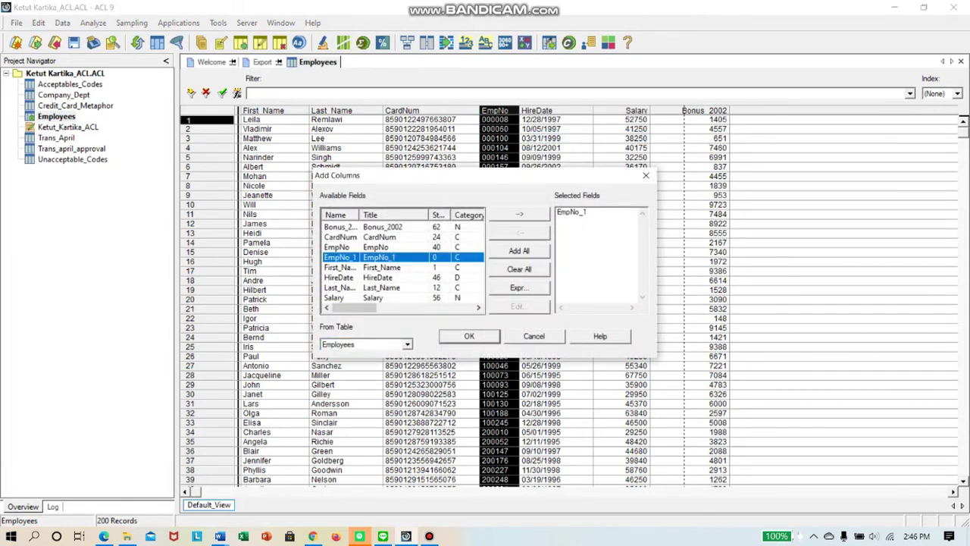
pyautogui.click(469, 336)
pyautogui.press('Return')
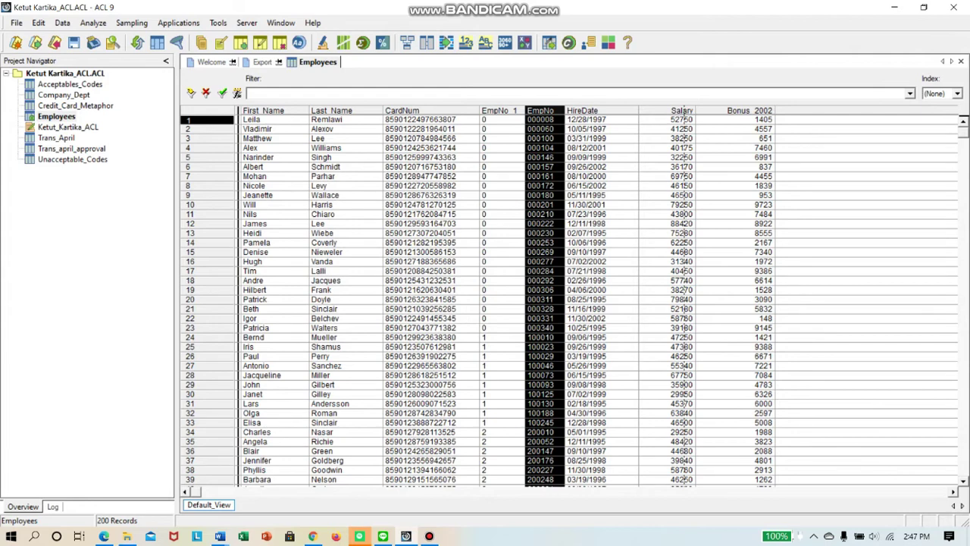
# - Start relating tables with Employees as the parent and add the Company_Dept table
pyautogui.click(62, 23)
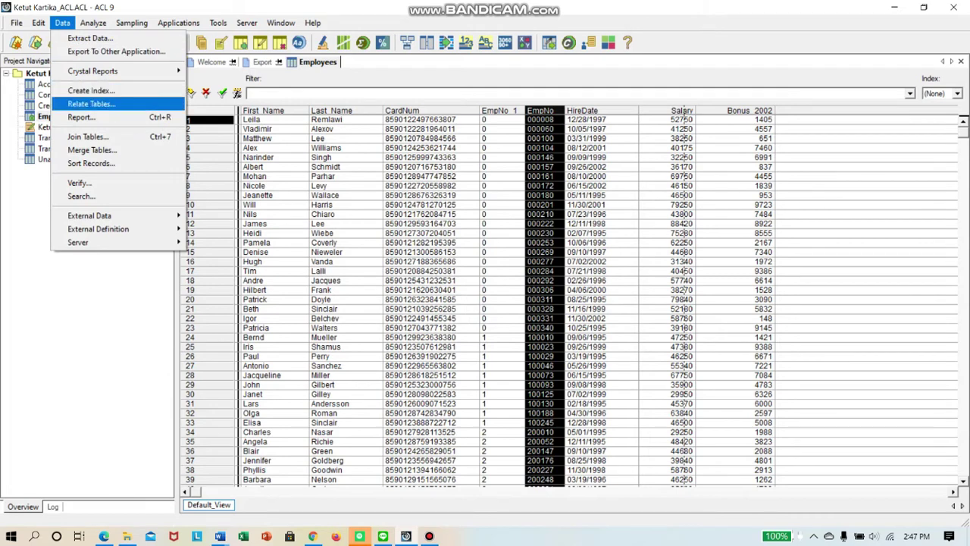
pyautogui.press('Return')
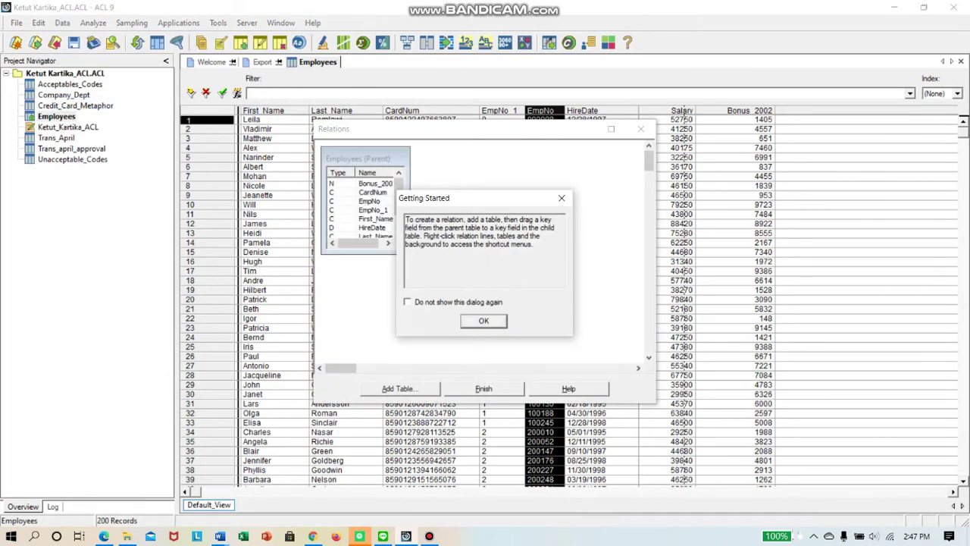
pyautogui.press('Return')
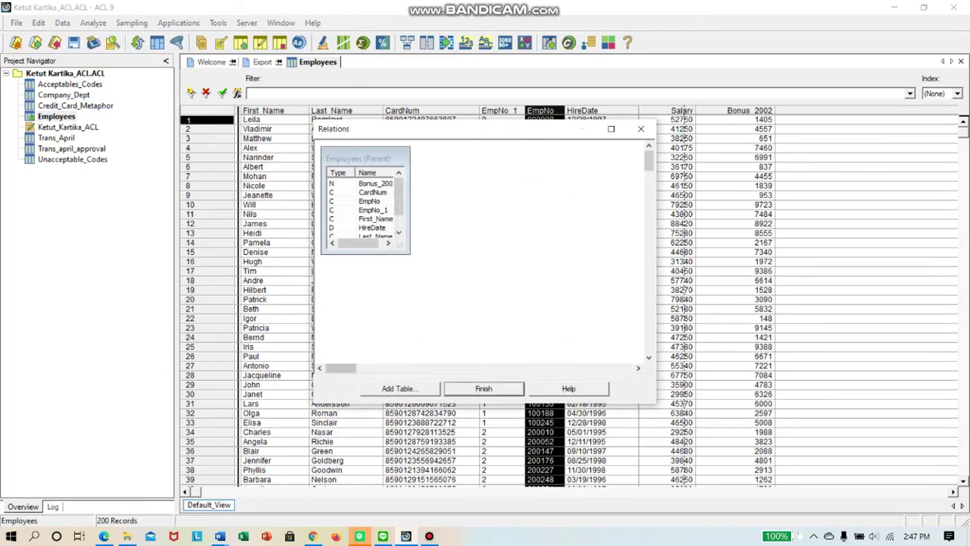
pyautogui.press('Return')
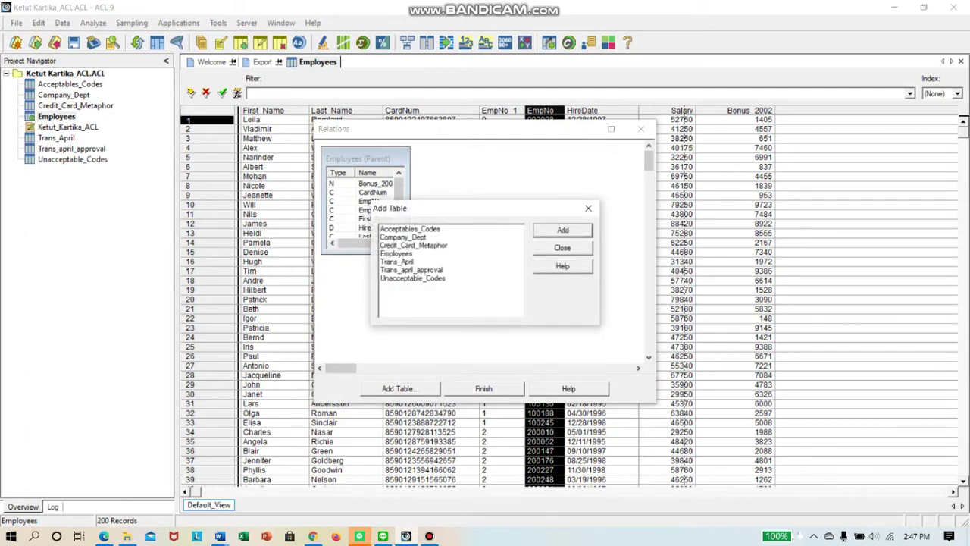
pyautogui.doubleClick(404, 236)
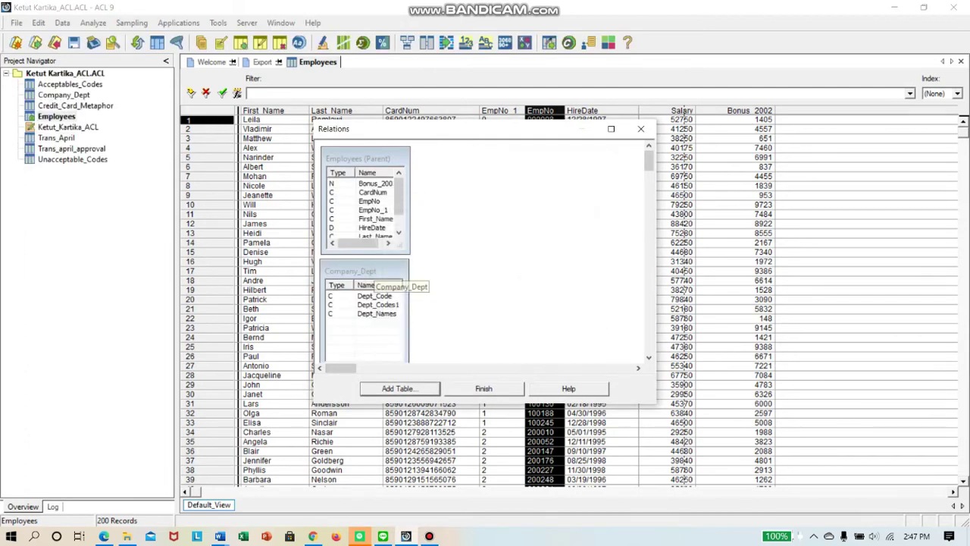
# - Place the Company_Dept table beside Employees, relate EmpNo_1 to Dept_Codes1, and finish the relation
pyautogui.moveTo(371, 271); pyautogui.dragTo(505, 160)
pyautogui.click(388, 243)
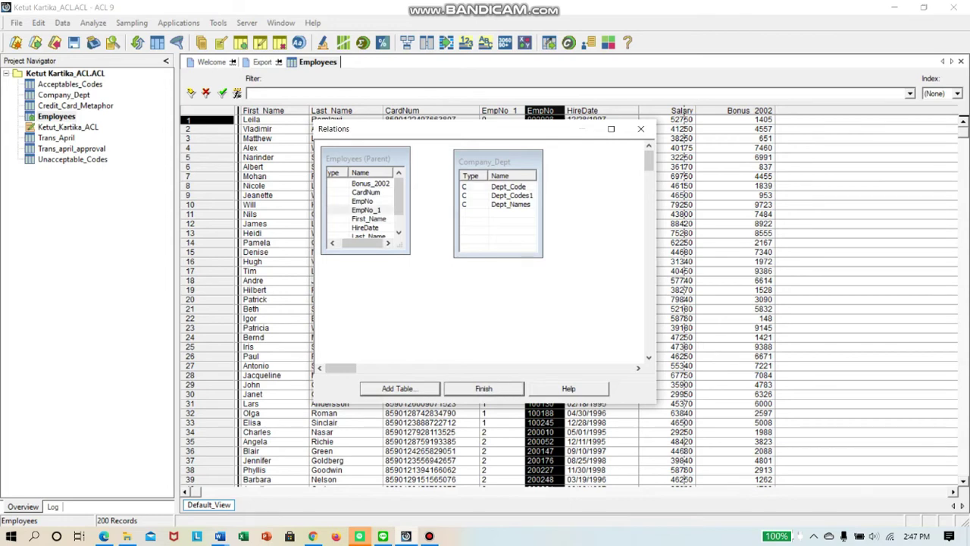
pyautogui.moveTo(366, 210); pyautogui.dragTo(512, 194)
pyautogui.click(483, 388)
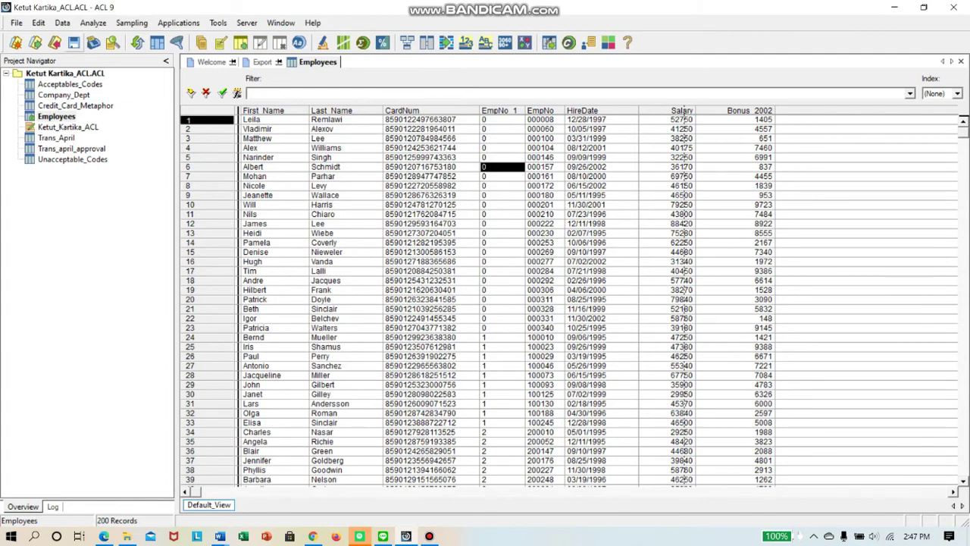
# - Start a data extraction by fields from Employees and select First_Name and Last_Name
pyautogui.click(62, 23)
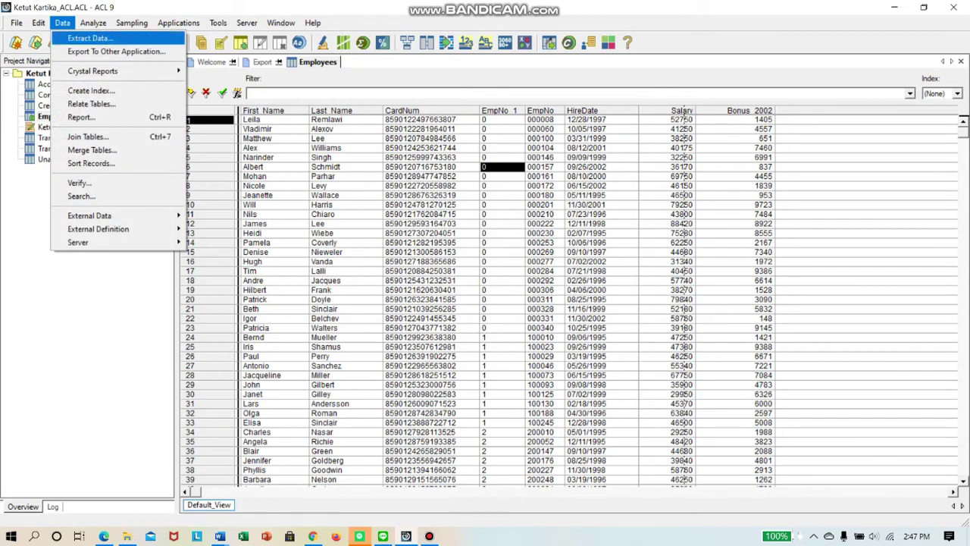
pyautogui.click(90, 38)
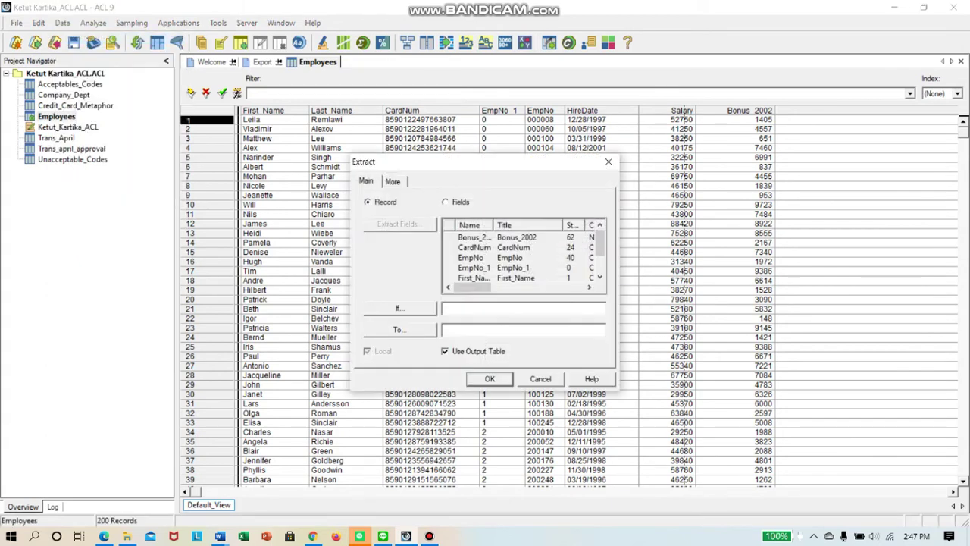
pyautogui.click(445, 201)
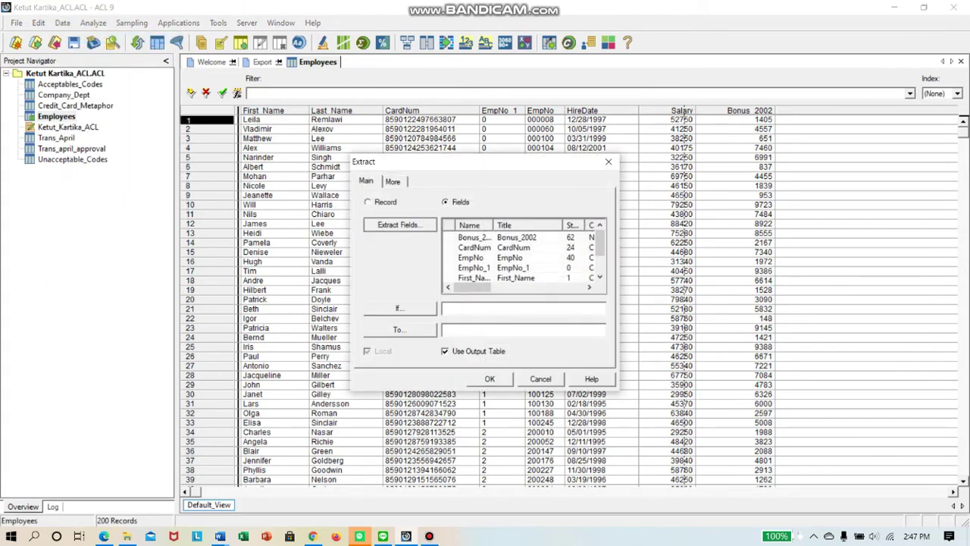
pyautogui.click(400, 224)
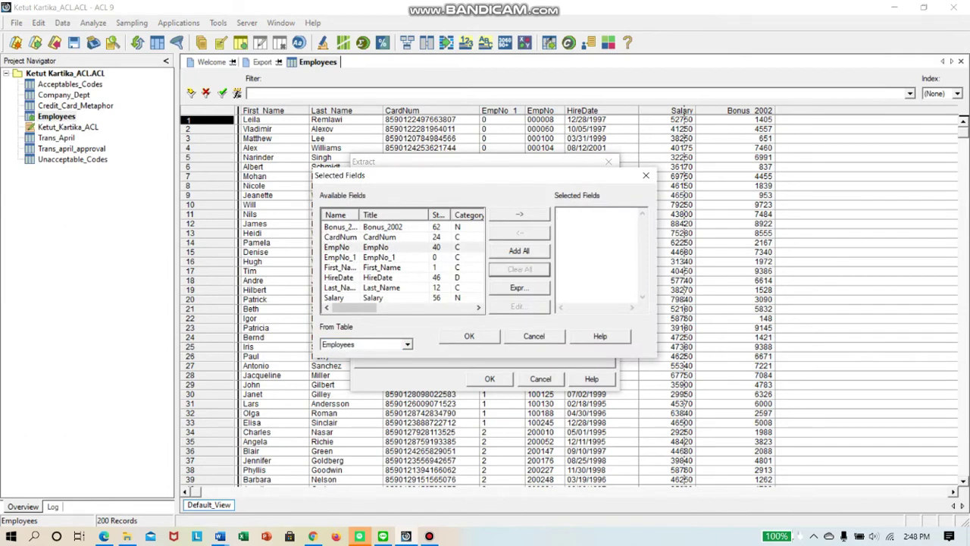
pyautogui.doubleClick(382, 267)
pyautogui.doubleClick(381, 287)
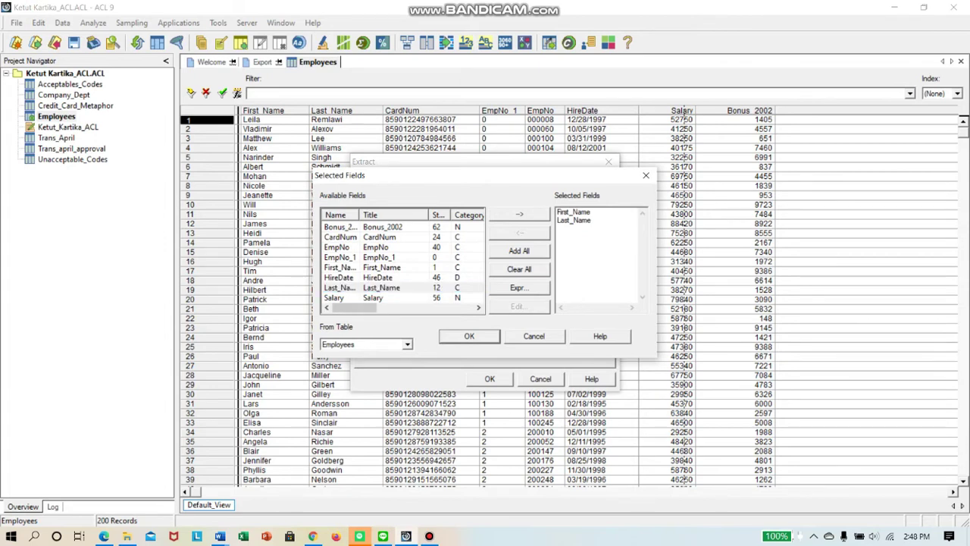
# - Add the Dept_Names field from the related Company_Dept table to the extraction's selected fields
pyautogui.click(407, 344)
pyautogui.click(357, 354)
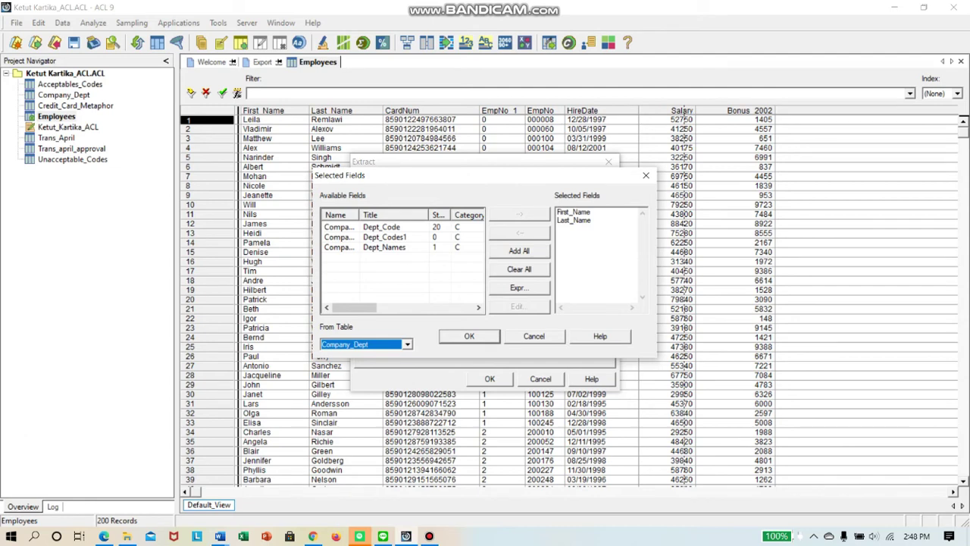
pyautogui.doubleClick(385, 247)
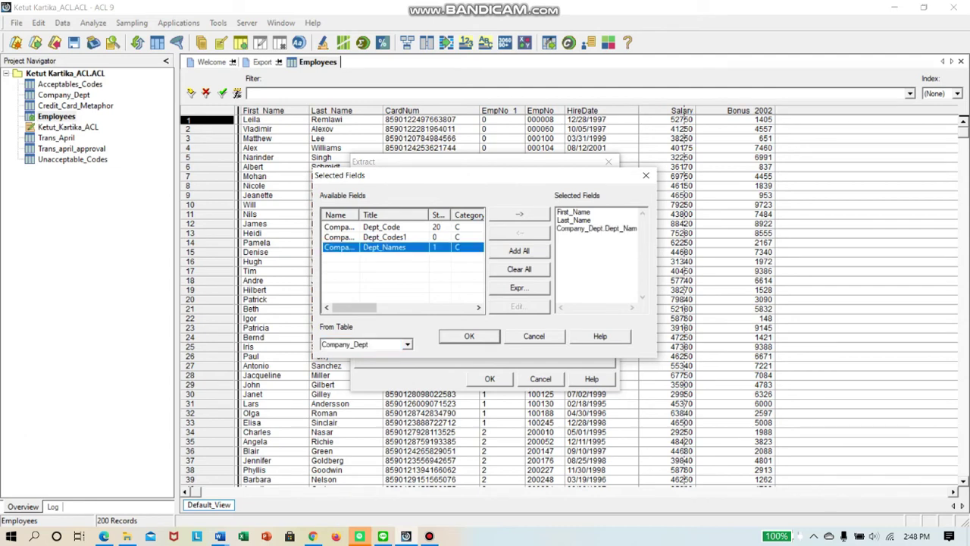
# - Add the Employees fields CardNum, HireDate, EmpNo, Salary and Bonus_2002 to the extraction's selected fields, in that order
pyautogui.click(407, 344)
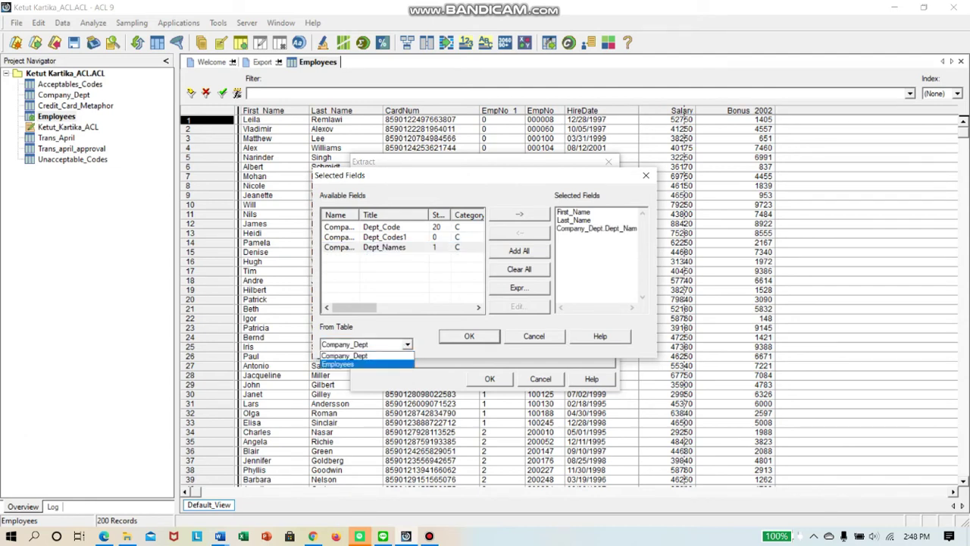
pyautogui.click(367, 364)
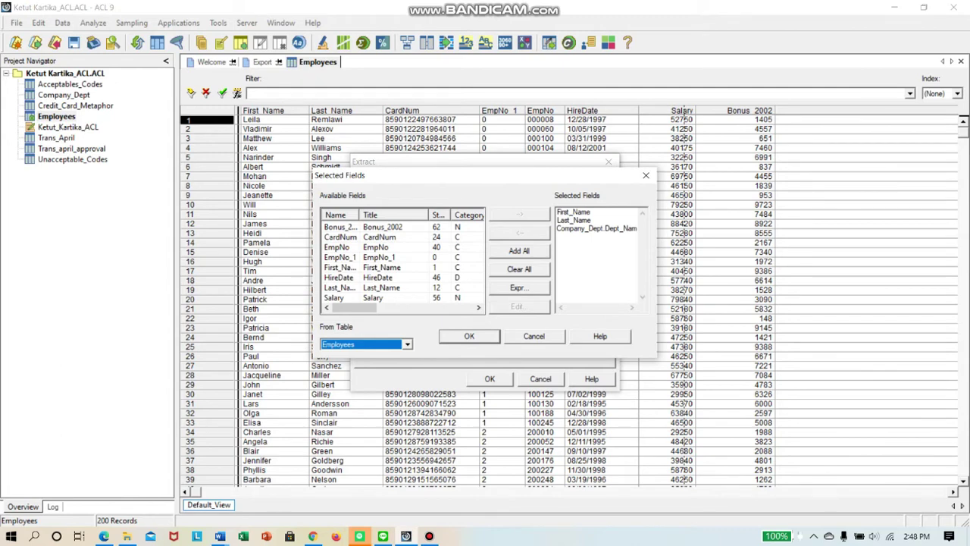
pyautogui.doubleClick(379, 237)
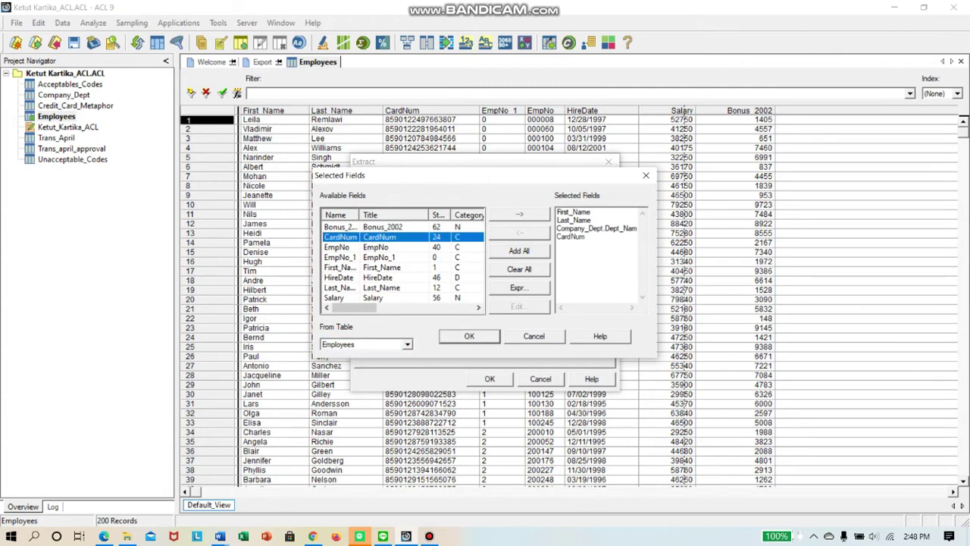
pyautogui.click(380, 277)
pyautogui.doubleClick(379, 278)
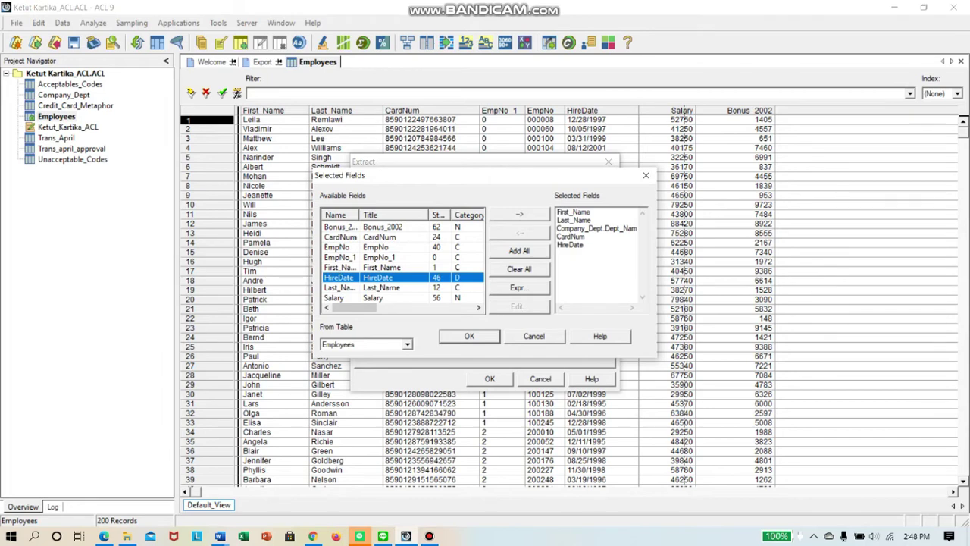
pyautogui.doubleClick(379, 247)
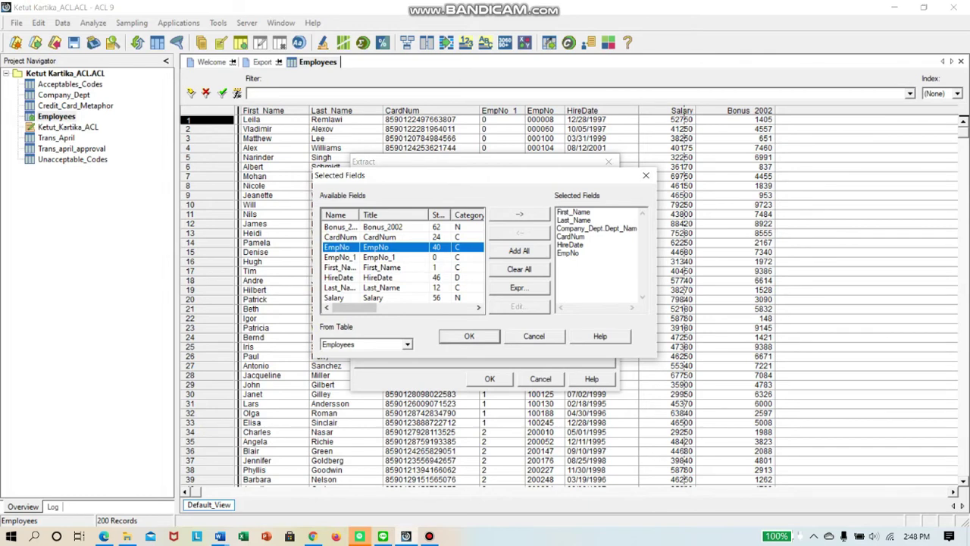
pyautogui.doubleClick(334, 297)
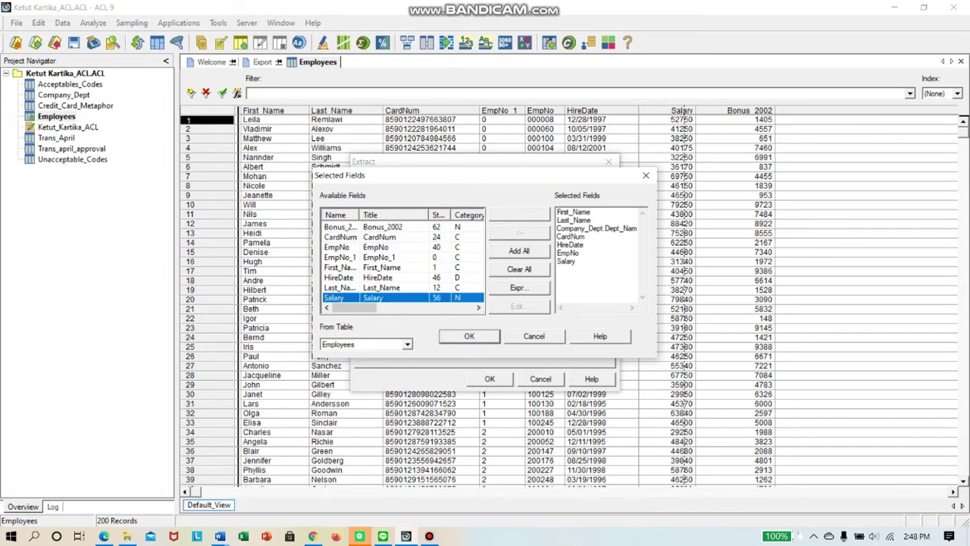
pyautogui.doubleClick(383, 227)
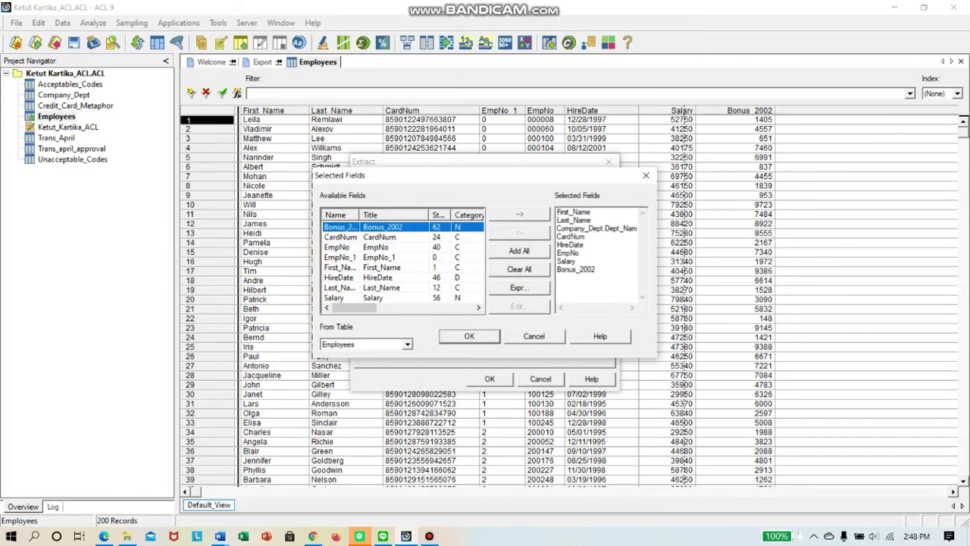
# - Confirm the selected fields and extract them to a new table named Employees_dept
pyautogui.click(468, 336)
pyautogui.click(523, 329)
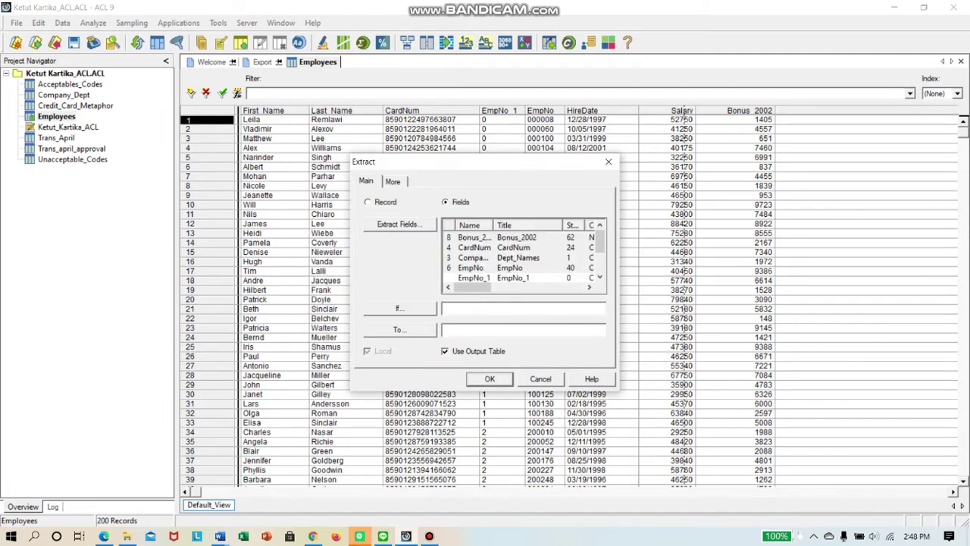
pyautogui.write('Employees_dept')
pyautogui.press('Return')
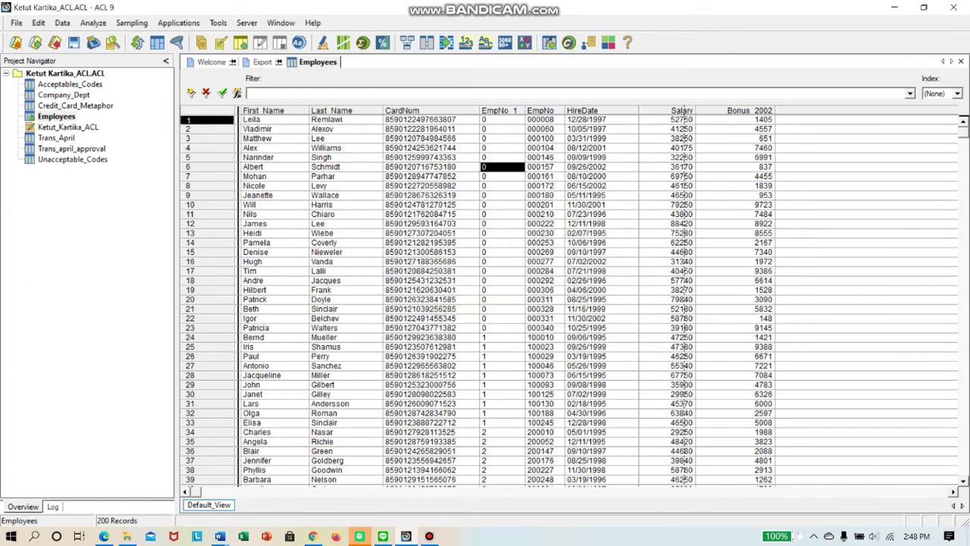
pyautogui.press('Return')
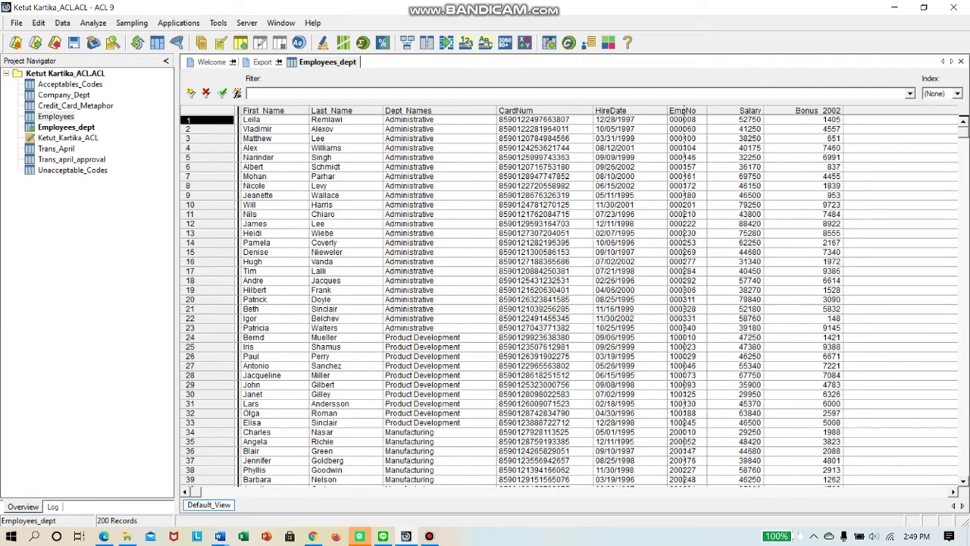
# - In the Trans_april_approval table layout, start a computed field named CardNumTrim and open its default value expression for editing
pyautogui.doubleClick(71, 159)
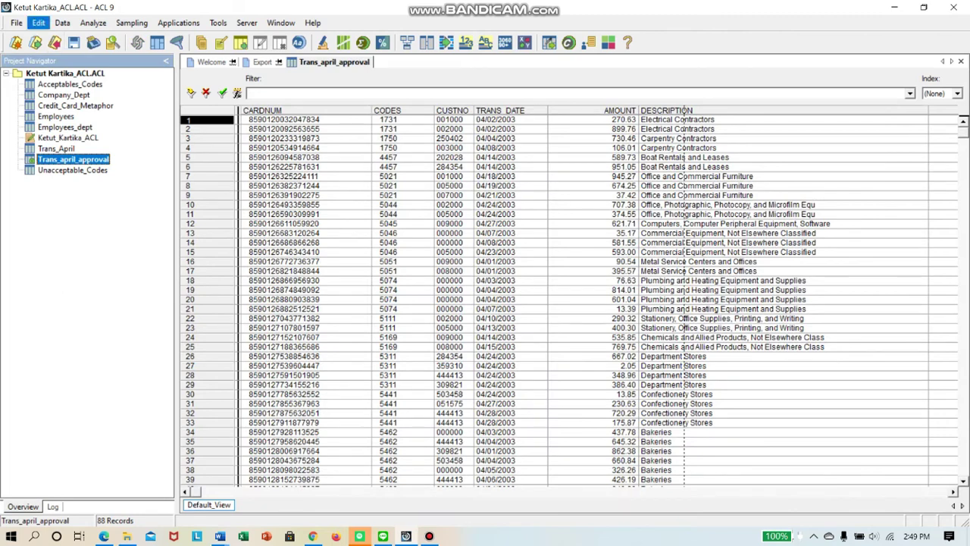
pyautogui.click(38, 23)
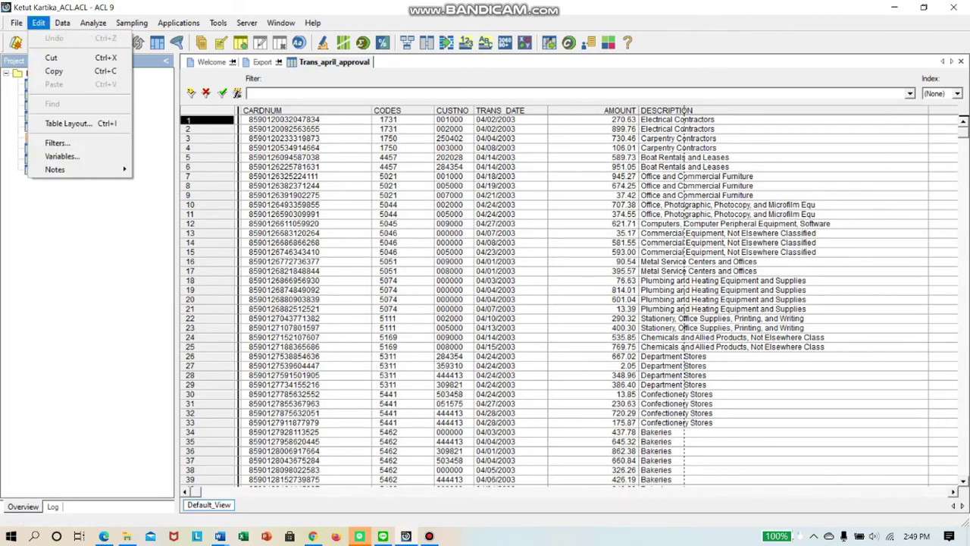
pyautogui.click(68, 123)
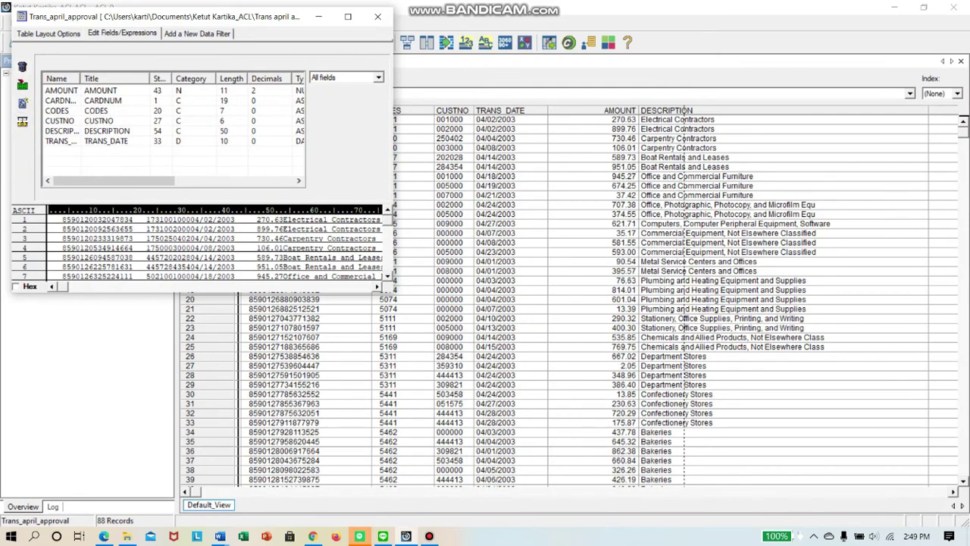
pyautogui.click(22, 104)
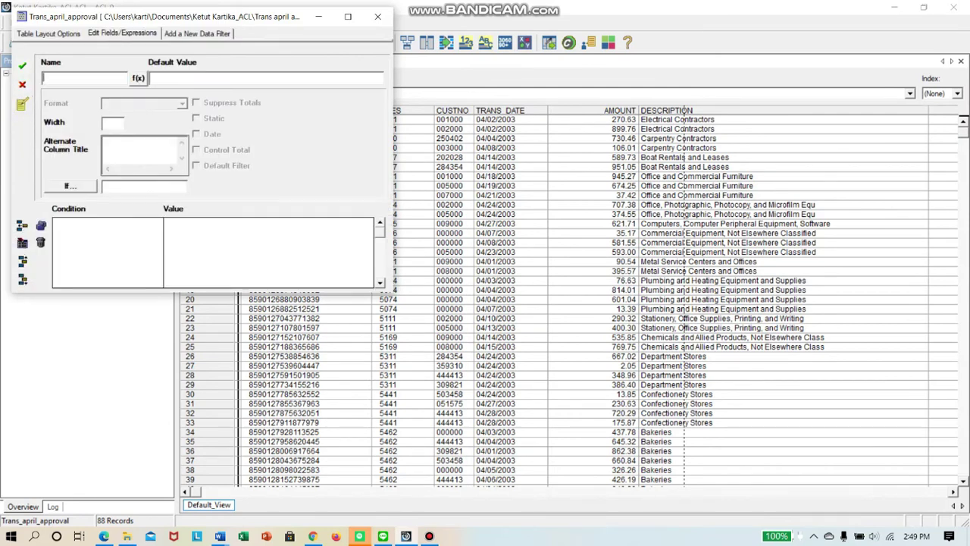
pyautogui.write('CardNumTrim')
pyautogui.click(138, 78)
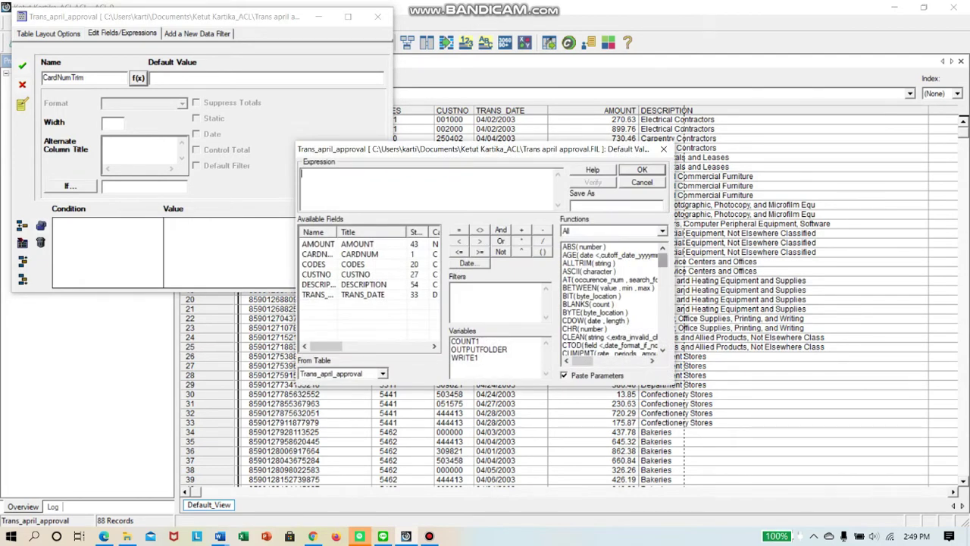
# - Build the CardNumTrim expression as SUBSTR with ALLTRIM(CARDNUM) as its string argument
pyautogui.scroll(-15, 612, 299)
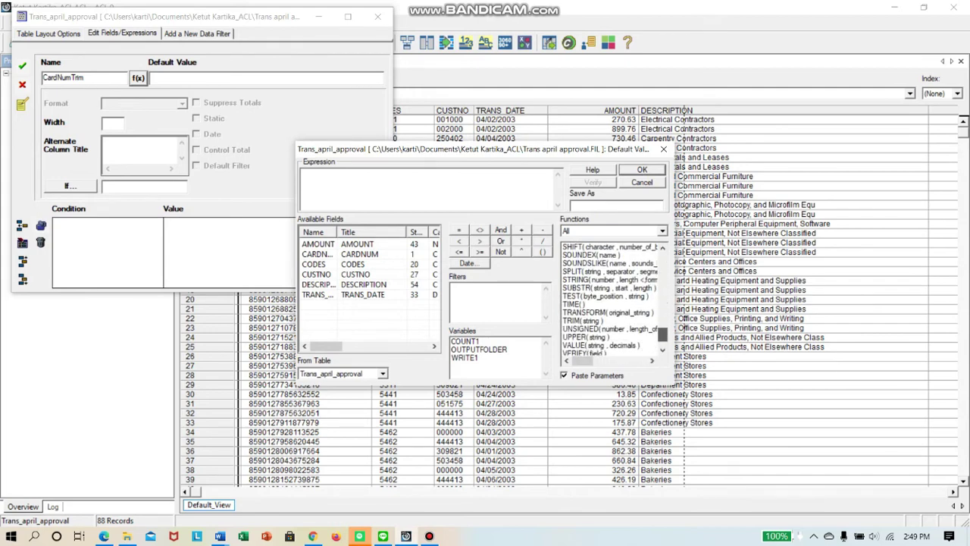
pyautogui.moveTo(663, 334); pyautogui.dragTo(663, 336)
pyautogui.doubleClick(608, 280)
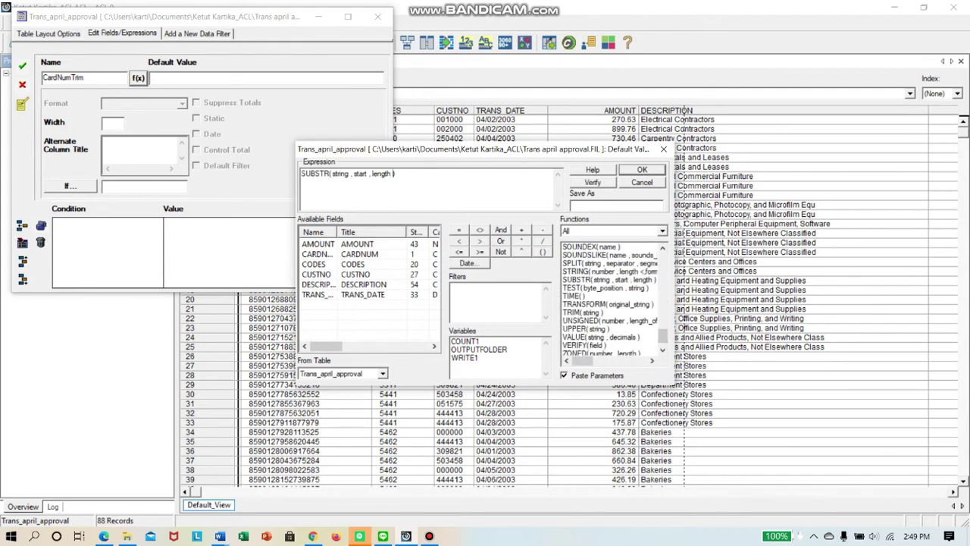
pyautogui.moveTo(351, 173); pyautogui.dragTo(332, 173)
pyautogui.moveTo(664, 335); pyautogui.dragTo(663, 260)
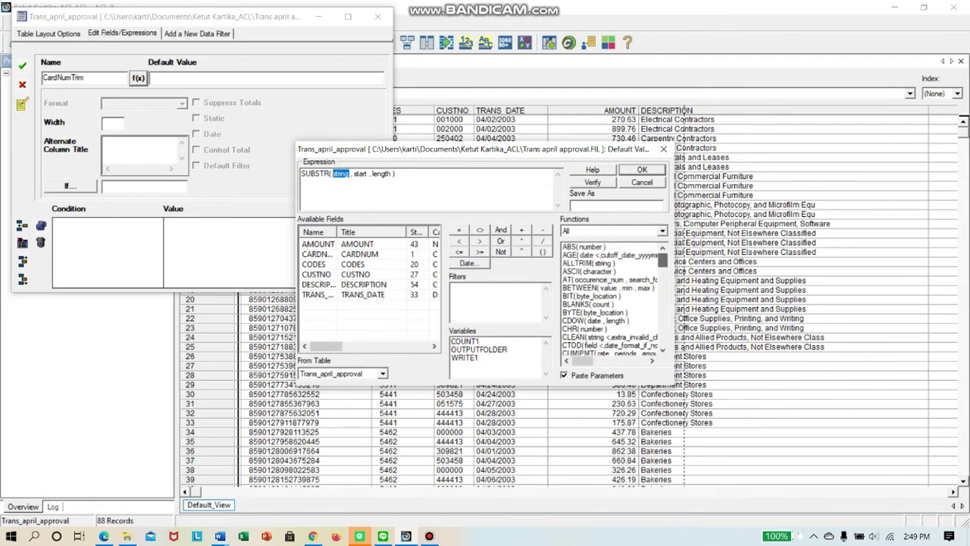
pyautogui.doubleClick(588, 263)
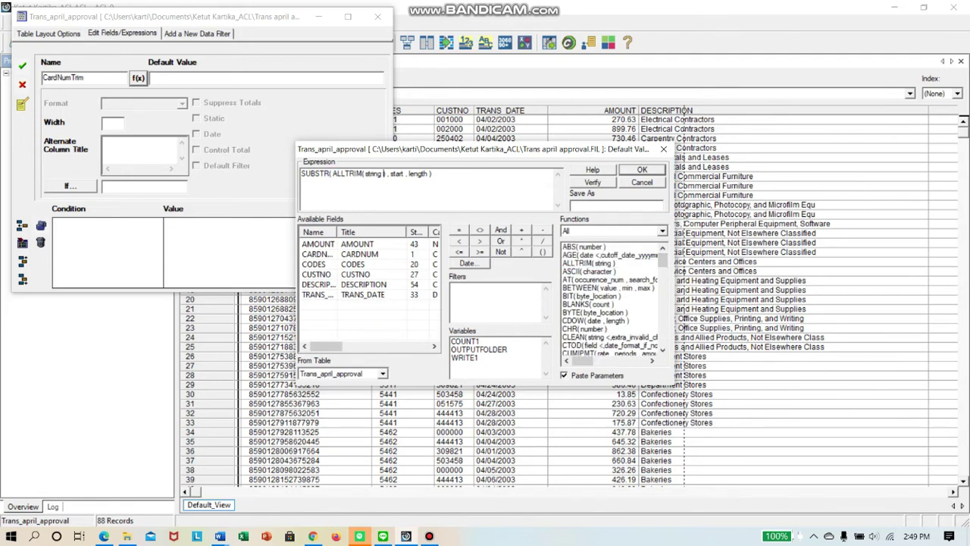
pyautogui.moveTo(384, 174); pyautogui.dragTo(365, 173)
pyautogui.doubleClick(318, 254)
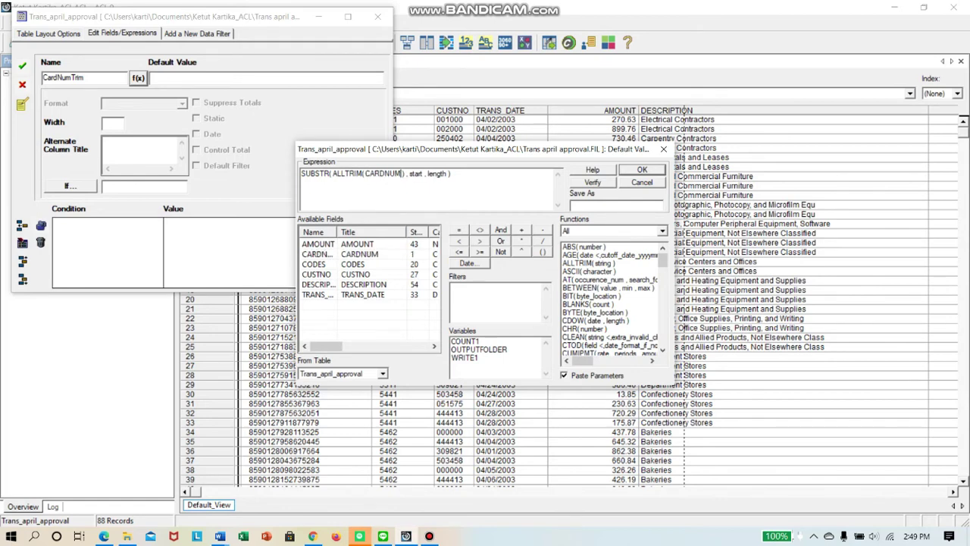
# - Set the SUBSTR start argument to 1 and the length argument to 16
pyautogui.press('BackSpace')
pyautogui.press('BackSpace')
pyautogui.press('BackSpace')
pyautogui.press('BackSpace')
pyautogui.press('BackSpace')
pyautogui.write('1')
pyautogui.press('Right')
pyautogui.press('Right')
pyautogui.press('Right')
pyautogui.press('Right')
pyautogui.press('Right')
pyautogui.press('Right')
pyautogui.press('BackSpace')
pyautogui.press('BackSpace')
pyautogui.press('BackSpace')
pyautogui.press('BackSpace')
pyautogui.press('BackSpace')
pyautogui.write('16')
# - Verify and accept the expression, save the CardNumTrim field, and close the table layout
pyautogui.click(593, 182)
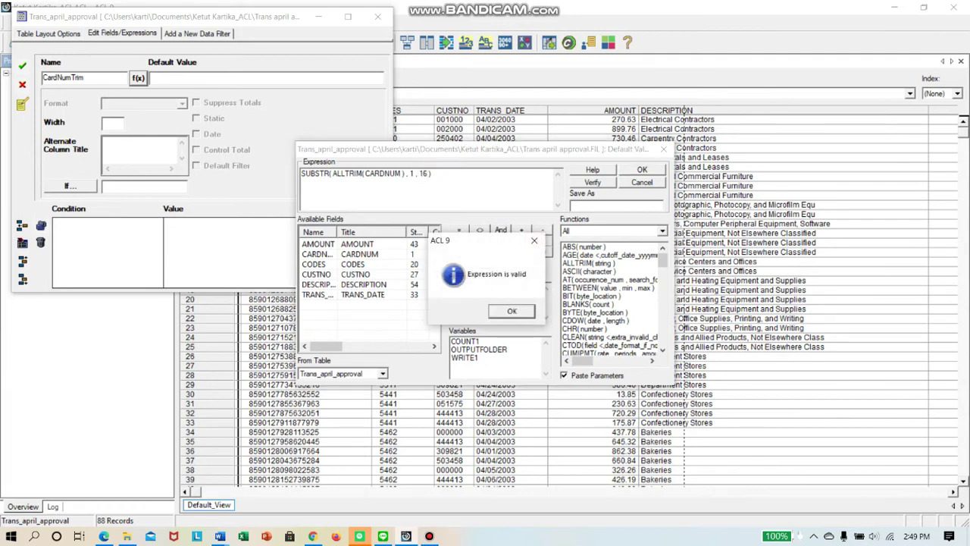
pyautogui.press('Return')
pyautogui.click(642, 170)
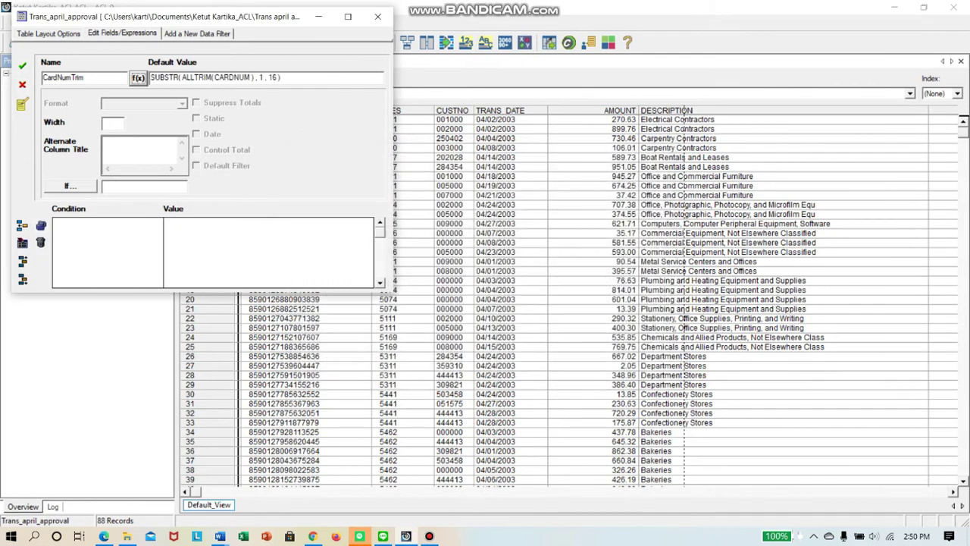
pyautogui.click(22, 66)
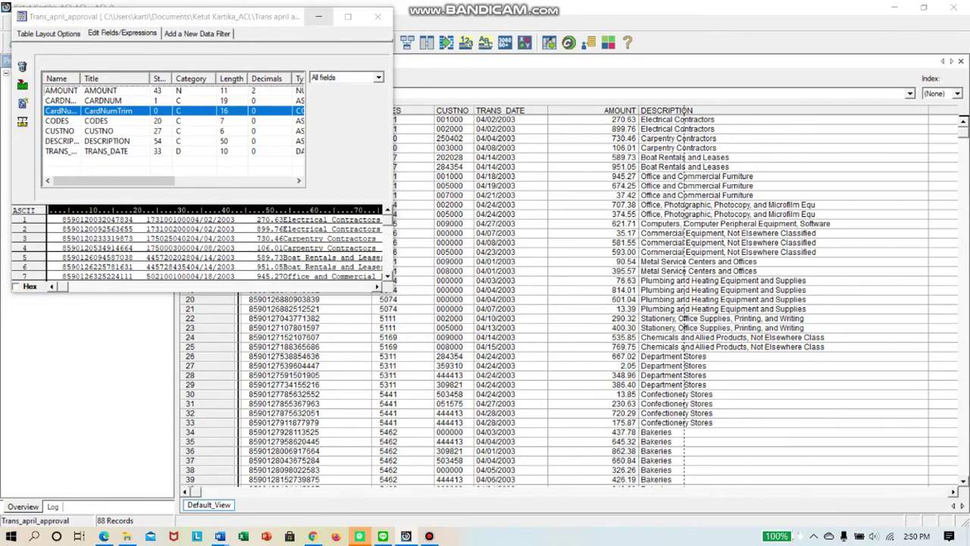
pyautogui.click(377, 17)
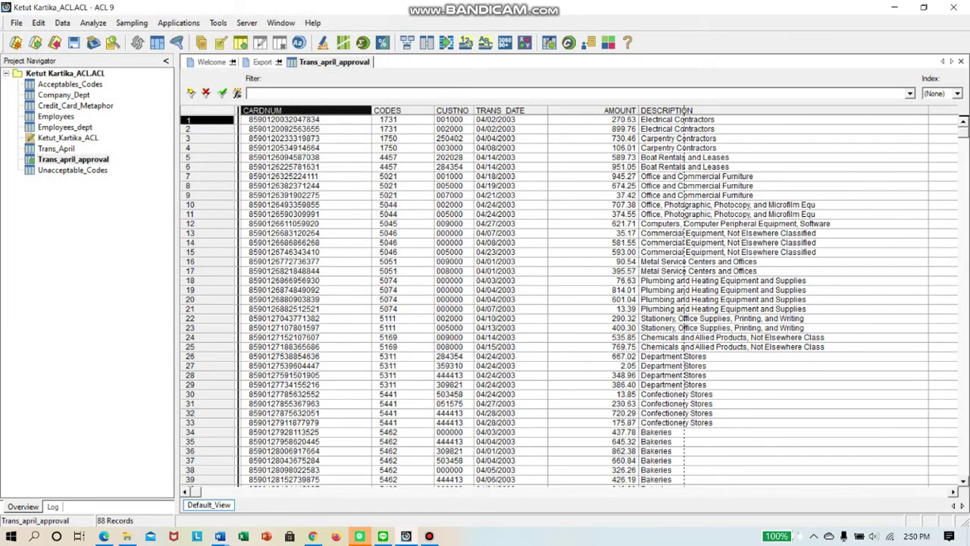
# - Add the CardNumTrim column to the Trans_april_approval view, in front of CARDNUM
pyautogui.click(305, 110)
pyautogui.rightClick(316, 111)
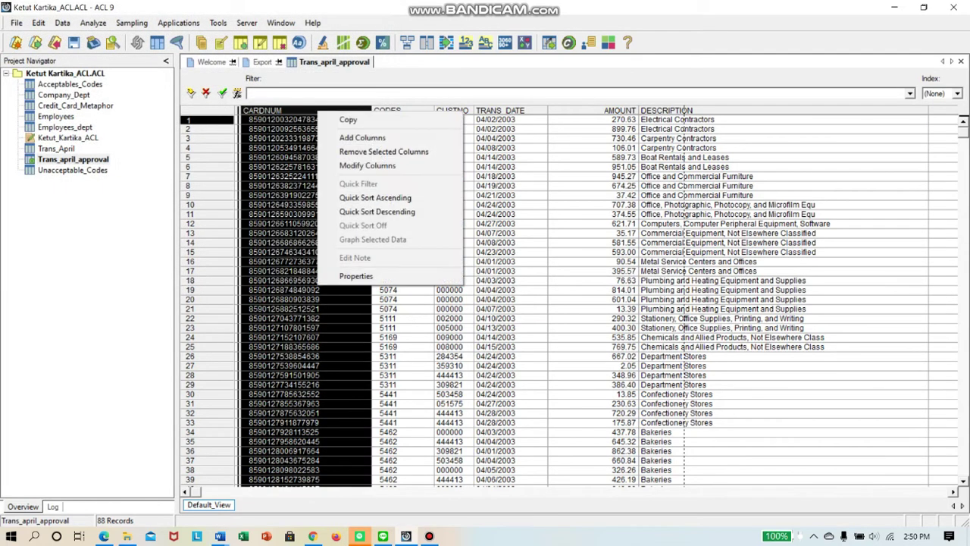
pyautogui.click(345, 138)
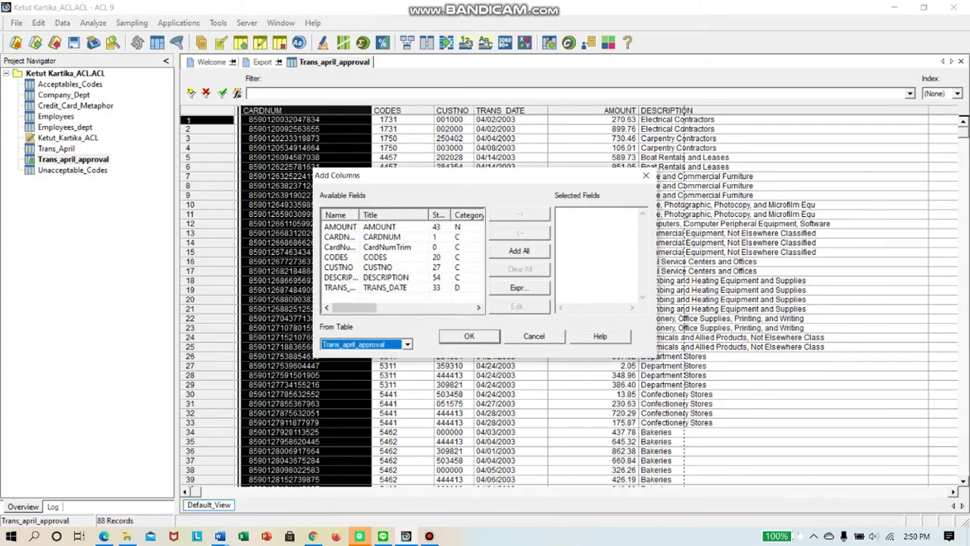
pyautogui.doubleClick(387, 247)
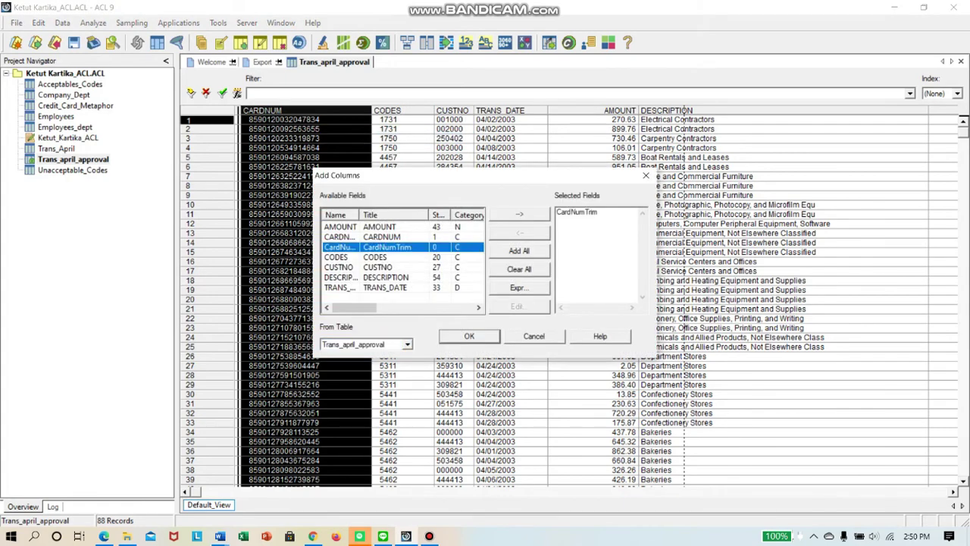
pyautogui.press('Return')
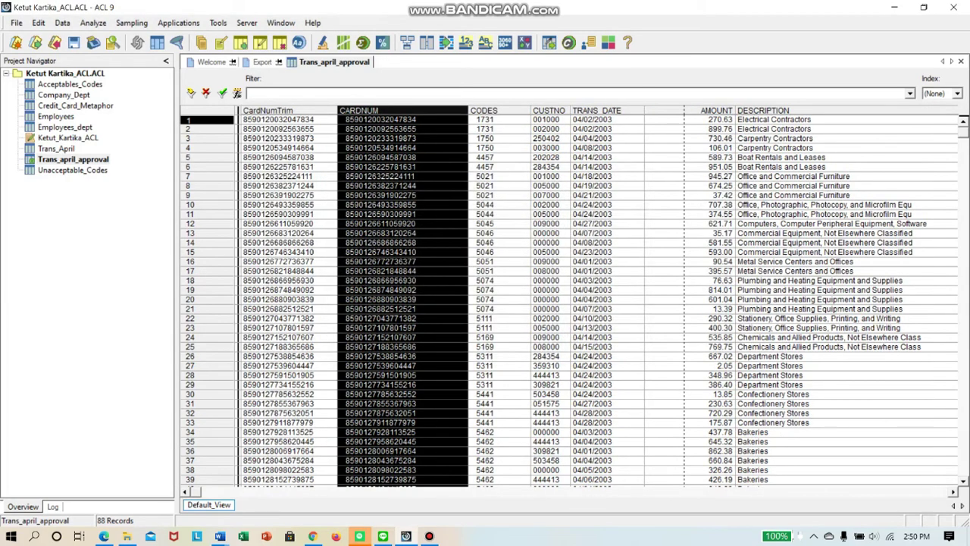
# - Remove the original CARDNUM column from the Trans_april_approval view
pyautogui.rightClick(409, 113)
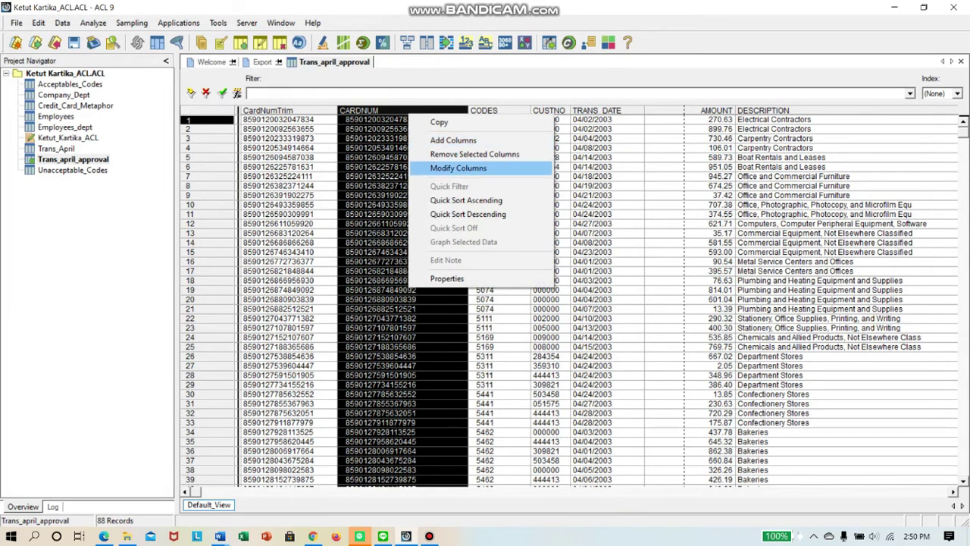
pyautogui.click(462, 153)
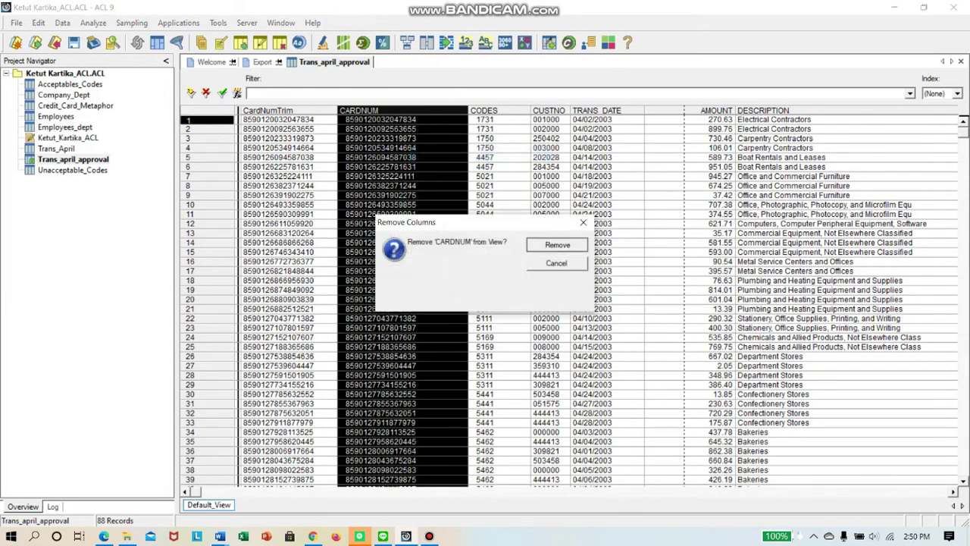
pyautogui.press('Return')
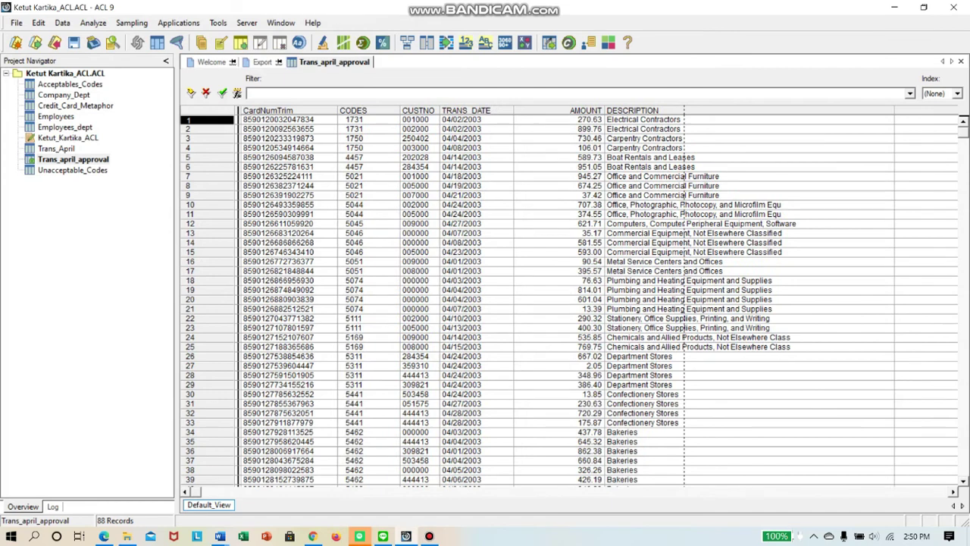
# - Switch to the Employees_dept table, saving the changes to Trans_april_approval, and open the Employees_dept table layout
pyautogui.doubleClick(65, 127)
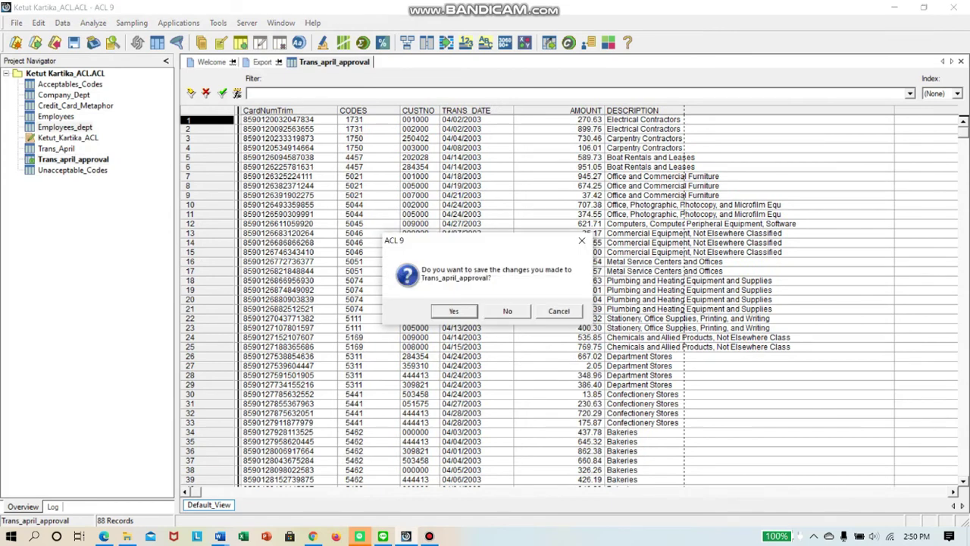
pyautogui.press('Return')
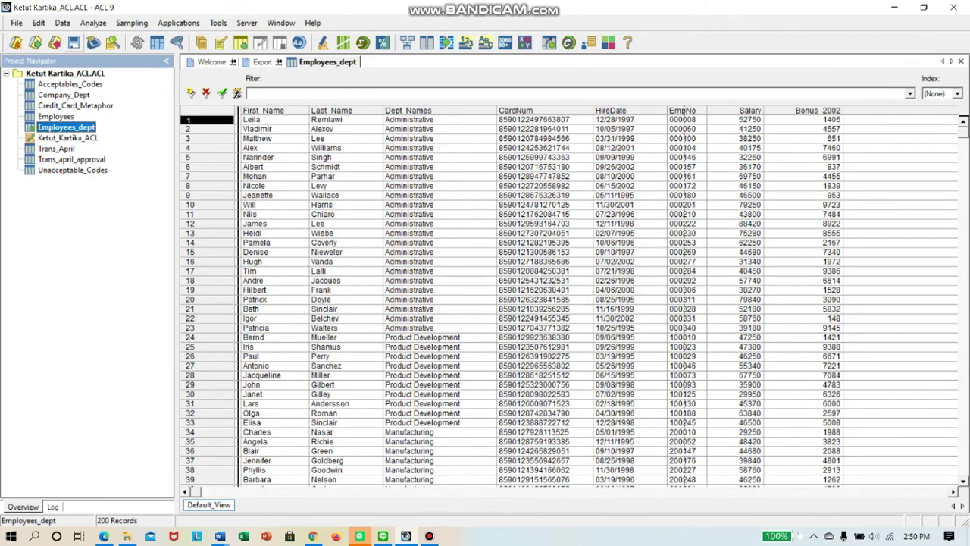
pyautogui.click(38, 22)
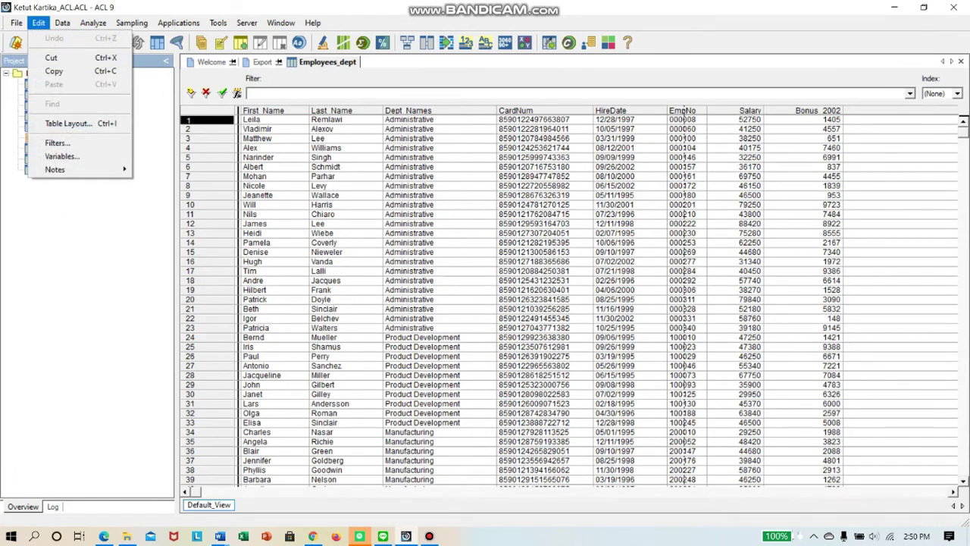
pyautogui.press('Down')
pyautogui.press('Down')
pyautogui.press('Down')
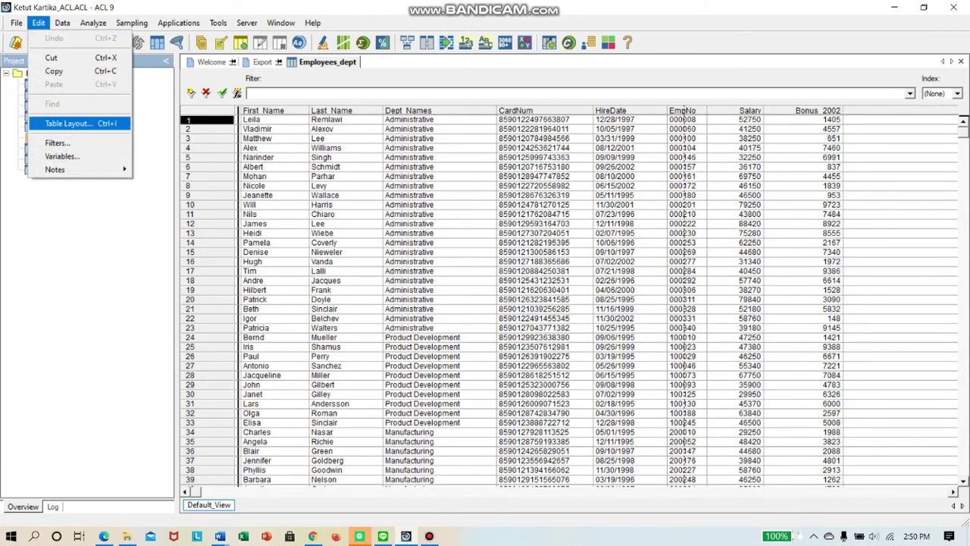
pyautogui.press('Return')
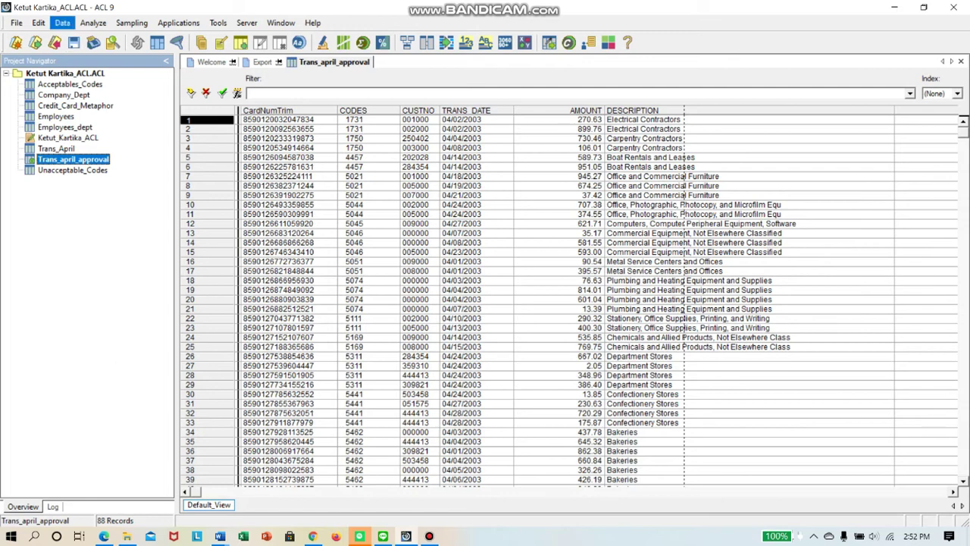
# - Start a table relation from Trans_april_approval, add the Employees_dept table, and place it beside the parent table
pyautogui.click(62, 22)
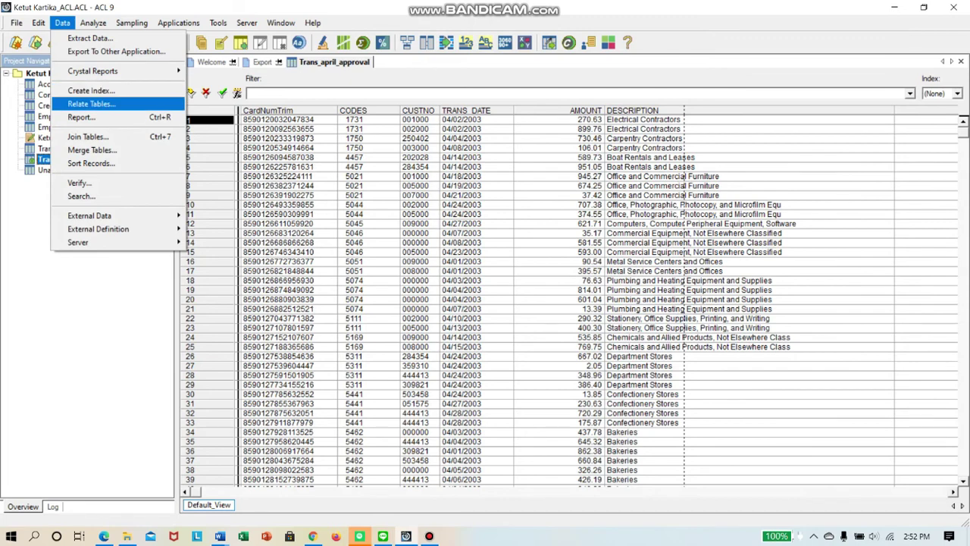
pyautogui.click(91, 104)
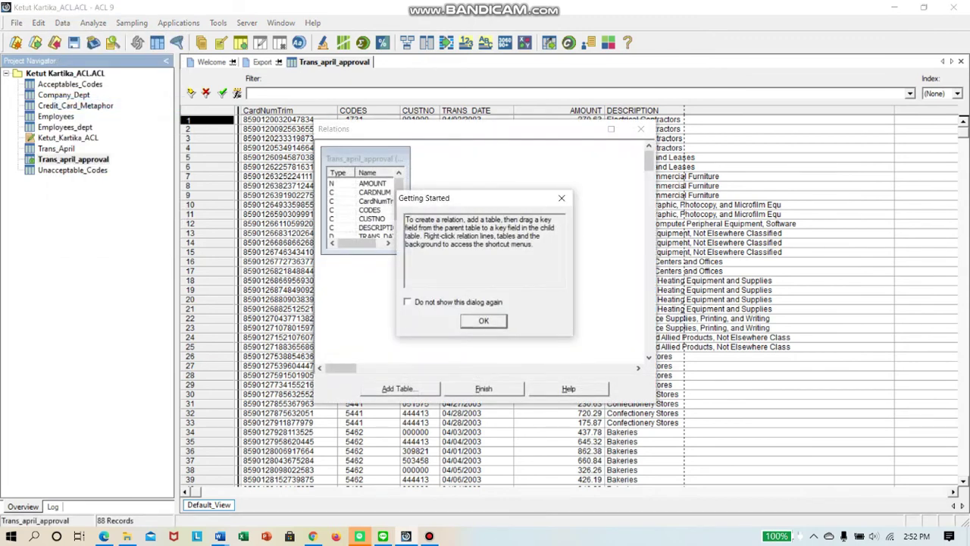
pyautogui.press('Return')
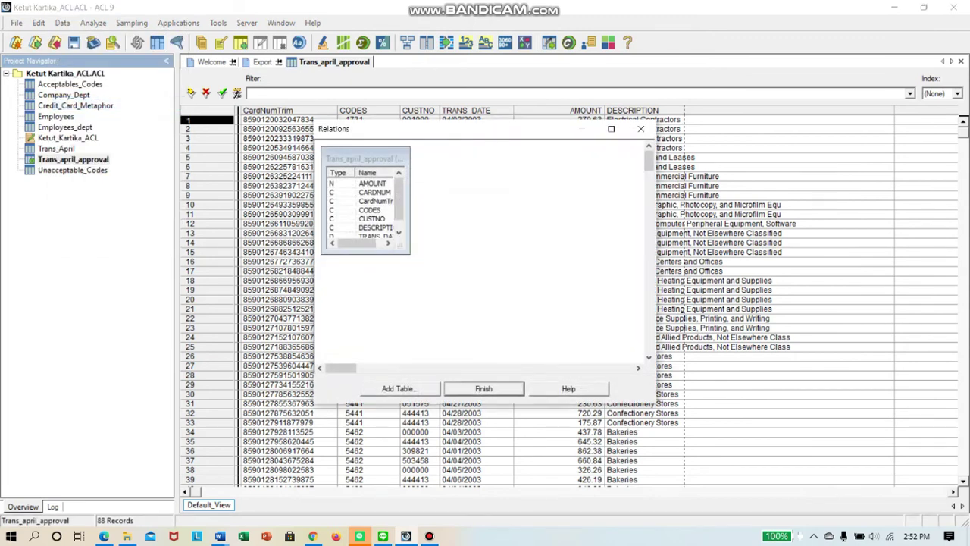
pyautogui.click(398, 388)
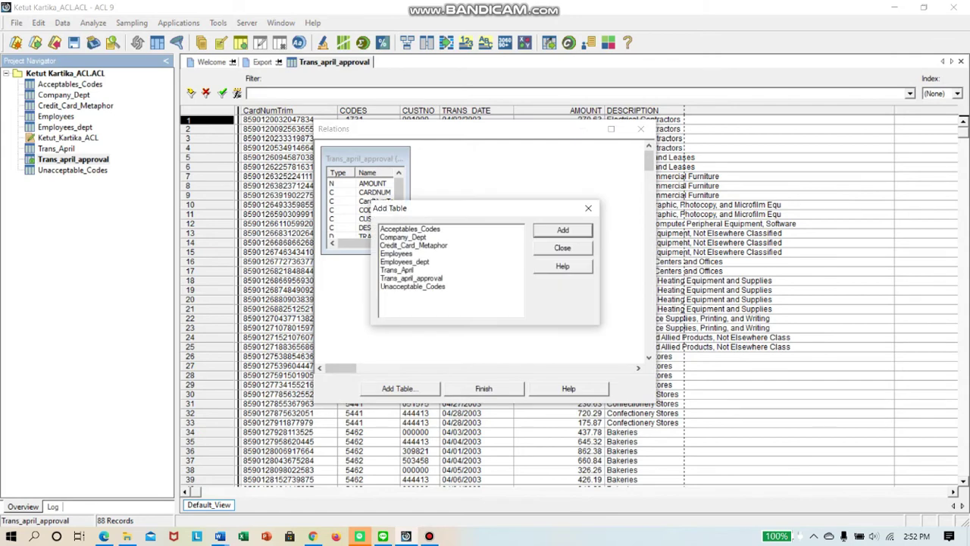
pyautogui.click(404, 261)
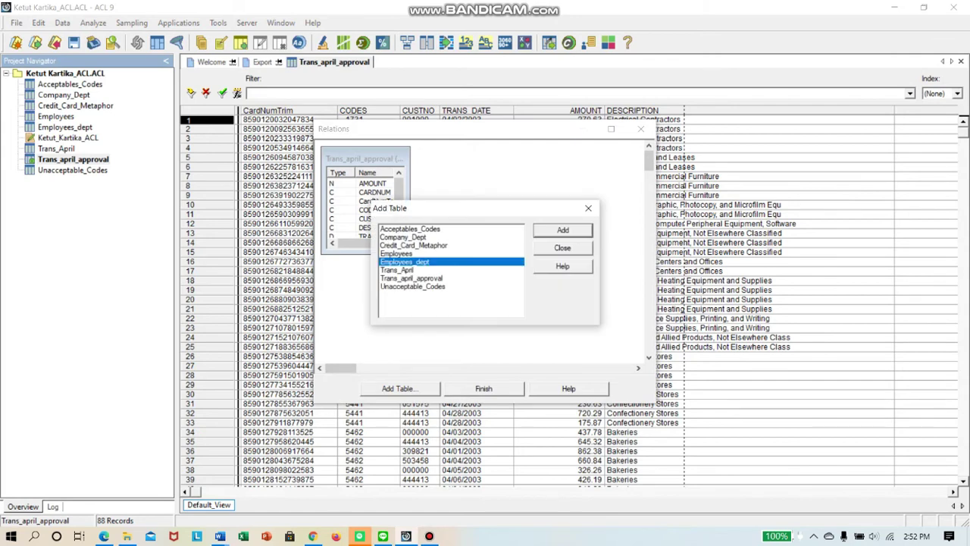
pyautogui.doubleClick(391, 262)
pyautogui.moveTo(351, 271); pyautogui.dragTo(484, 161)
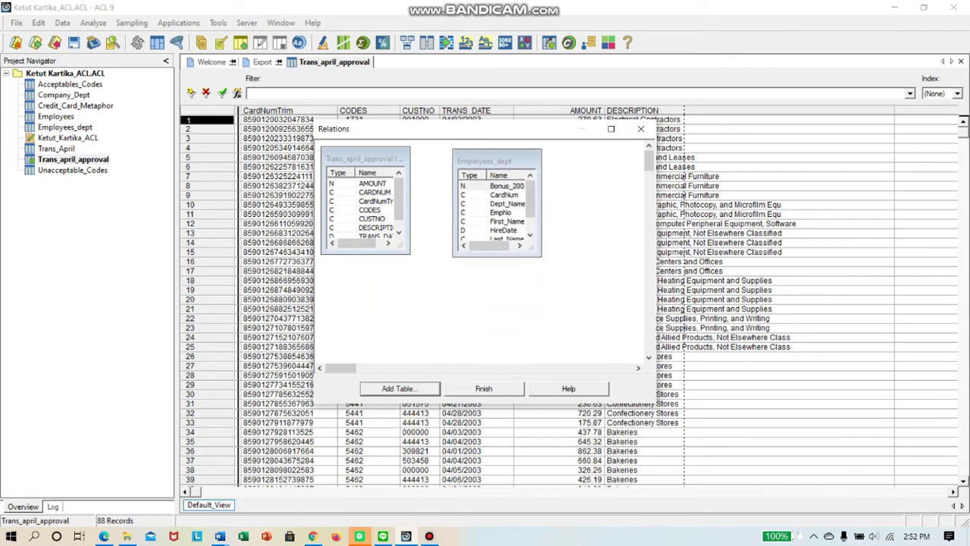
# - Relate CardNumTrim in Trans_april_approval to CardNum in Employees_dept and finish the table relation
pyautogui.moveTo(357, 242); pyautogui.dragTo(363, 242)
pyautogui.moveTo(489, 246); pyautogui.dragTo(494, 245)
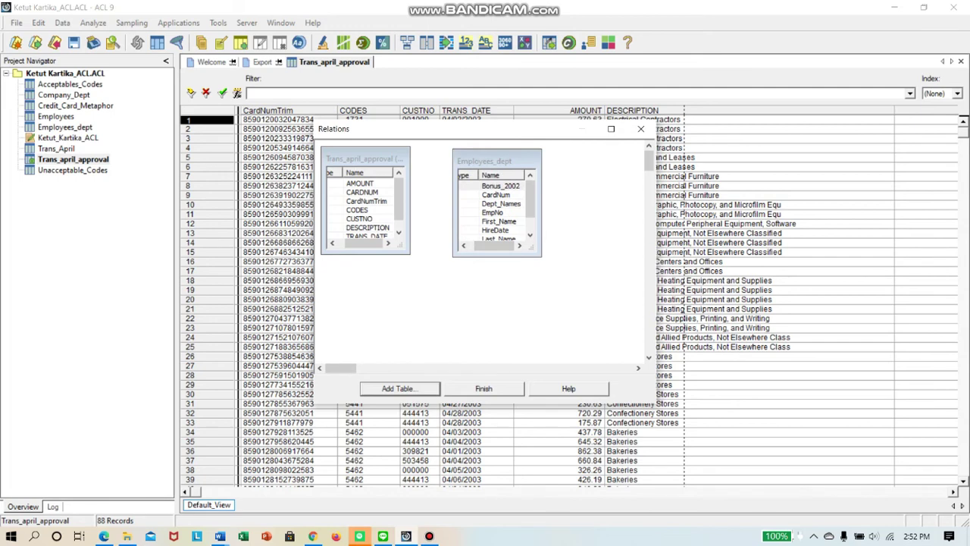
pyautogui.click(366, 201)
pyautogui.moveTo(421, 203); pyautogui.dragTo(492, 195)
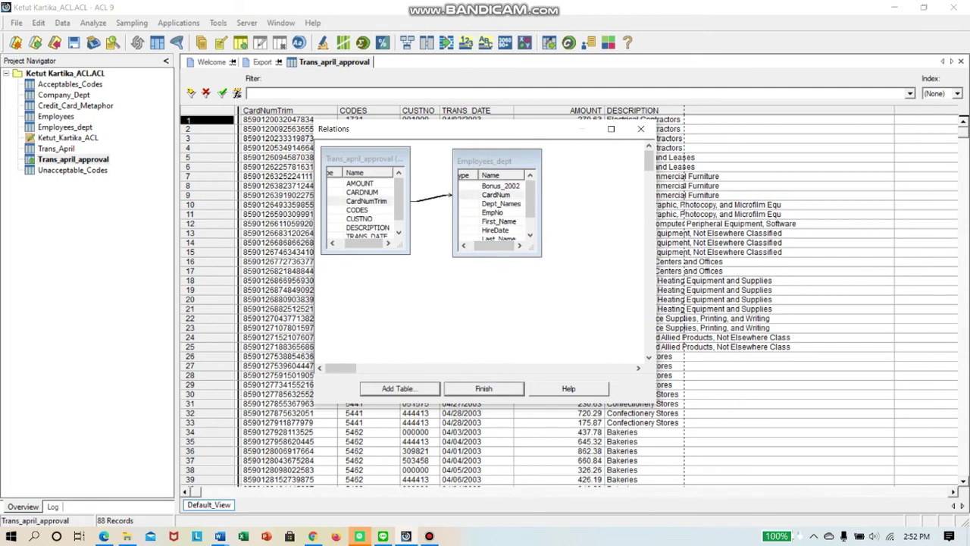
pyautogui.click(483, 389)
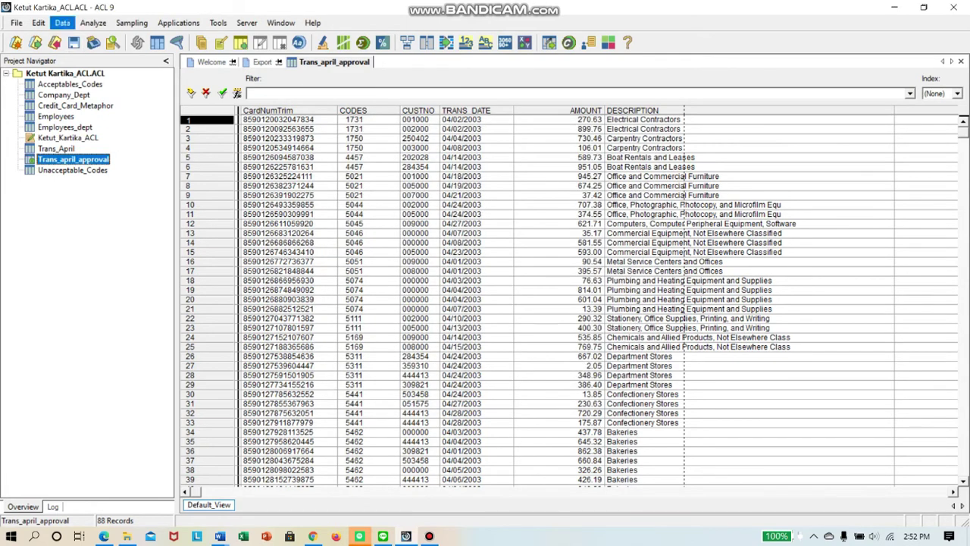
# - Start a field-based extract from Trans_april_approval and select First_Name, Last_Name, Dept_Names and CardNum from the related Employees_dept table
pyautogui.click(62, 22)
pyautogui.click(89, 38)
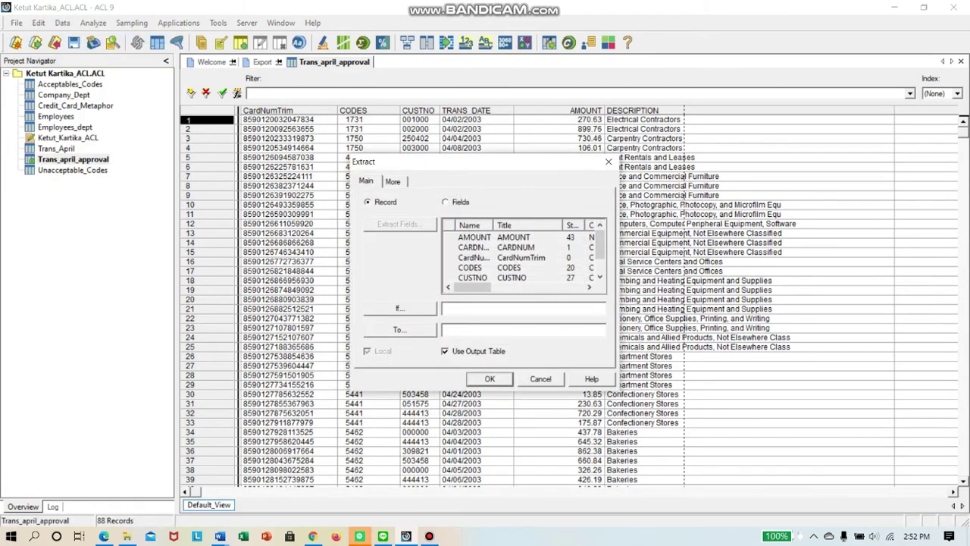
pyautogui.click(445, 201)
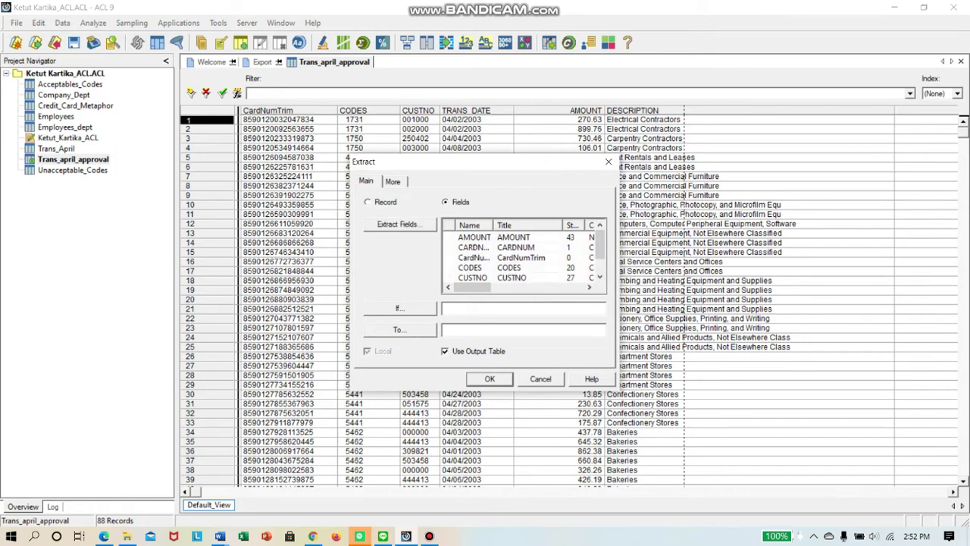
pyautogui.click(400, 224)
pyautogui.press('Return')
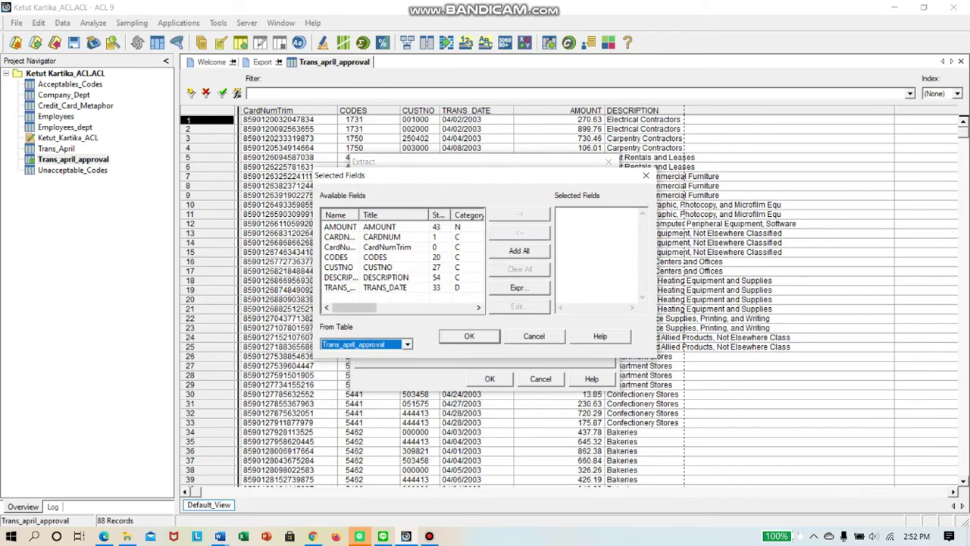
pyautogui.click(407, 344)
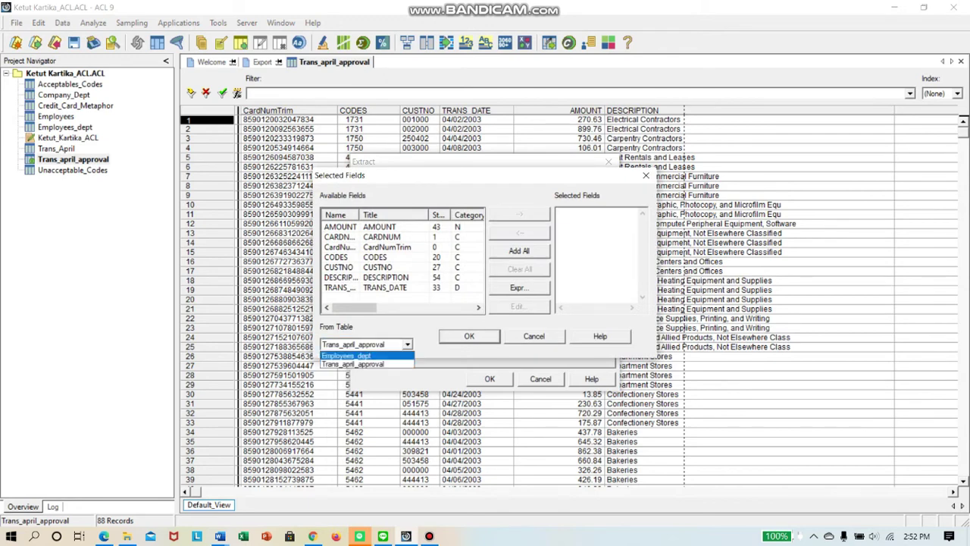
pyautogui.press('Return')
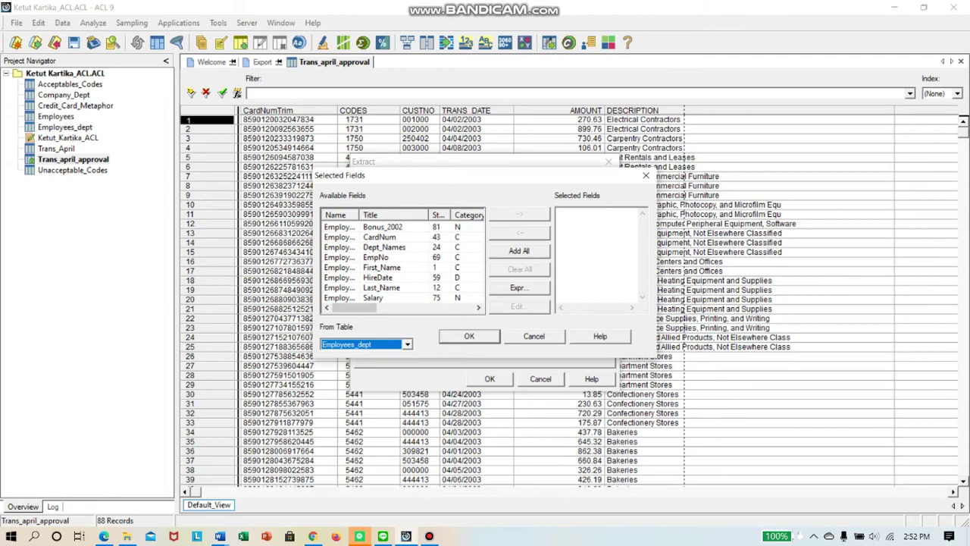
pyautogui.doubleClick(381, 267)
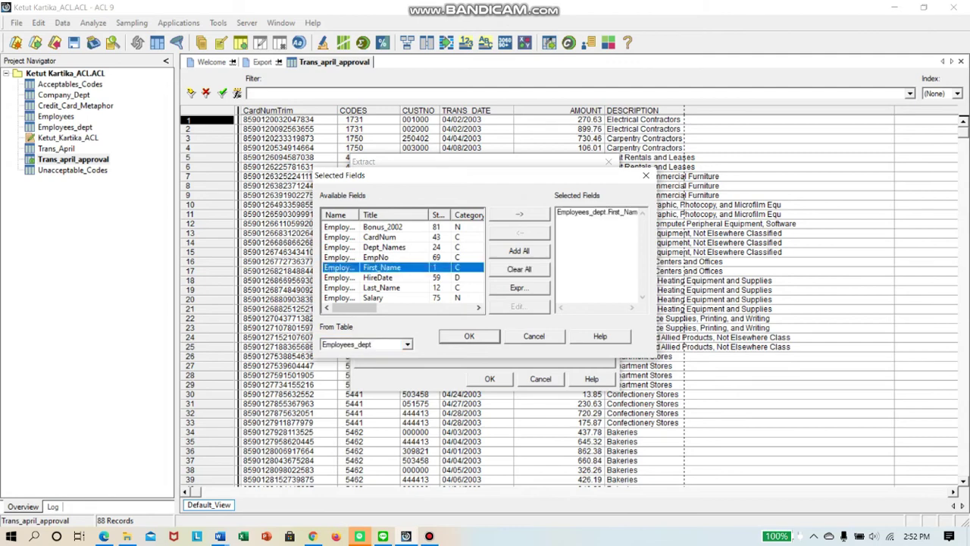
pyautogui.doubleClick(381, 288)
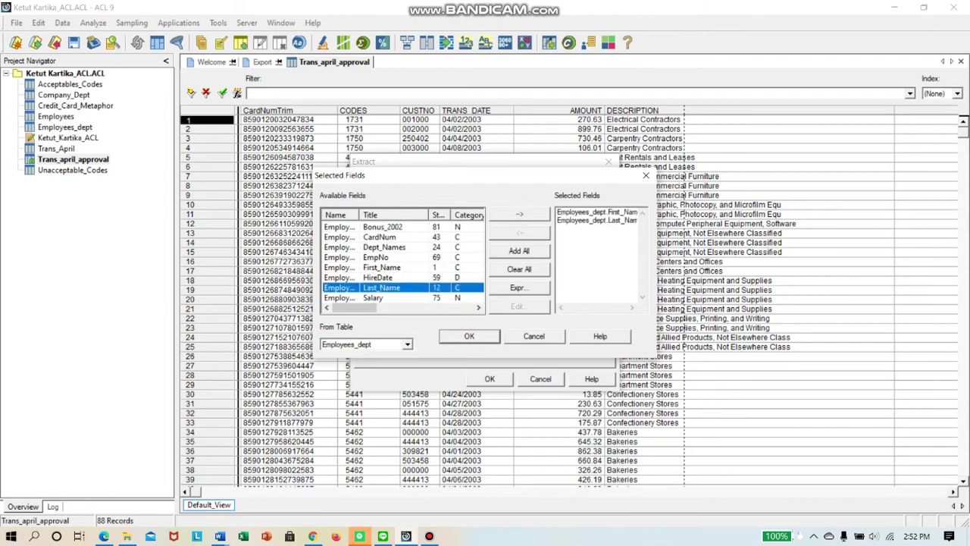
pyautogui.doubleClick(384, 248)
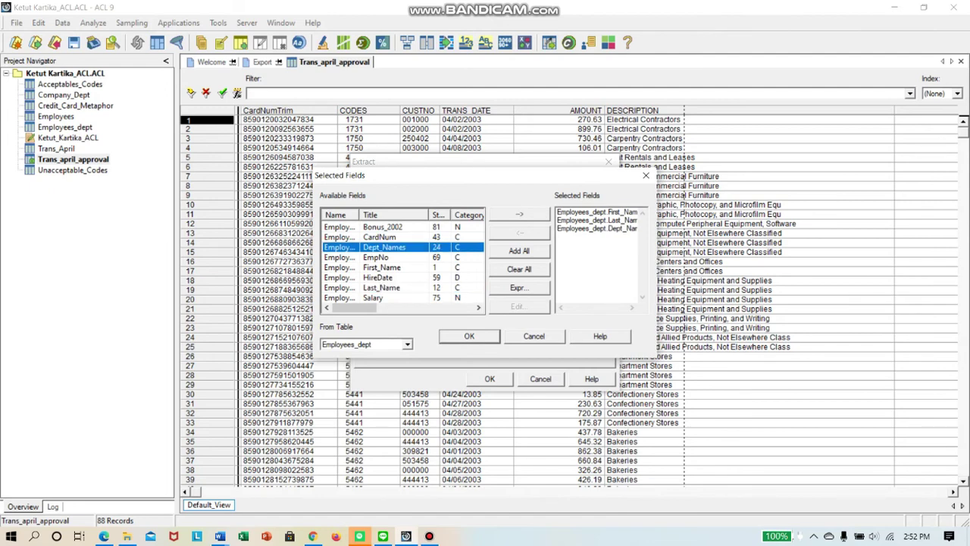
pyautogui.doubleClick(379, 236)
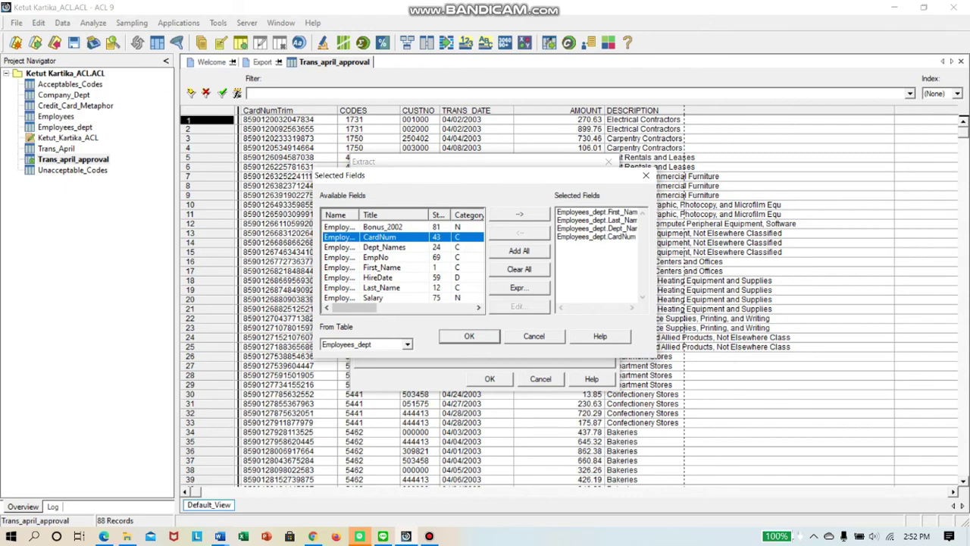
# - Add AMOUNT, TRANS_DATE, CODES, CUSTNO and DESCRIPTION from Trans_april_approval to the extract's selected fields
pyautogui.click(407, 344)
pyautogui.click(357, 364)
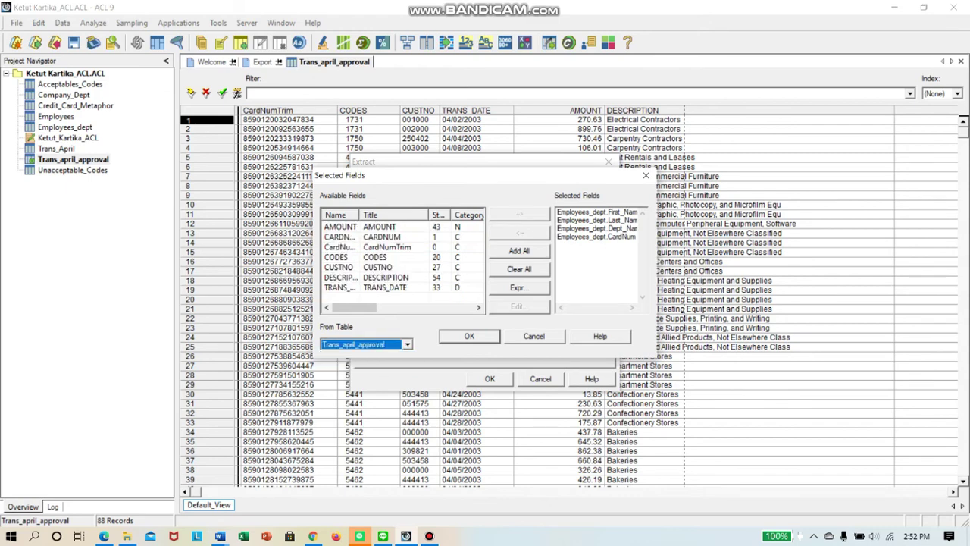
pyautogui.doubleClick(379, 226)
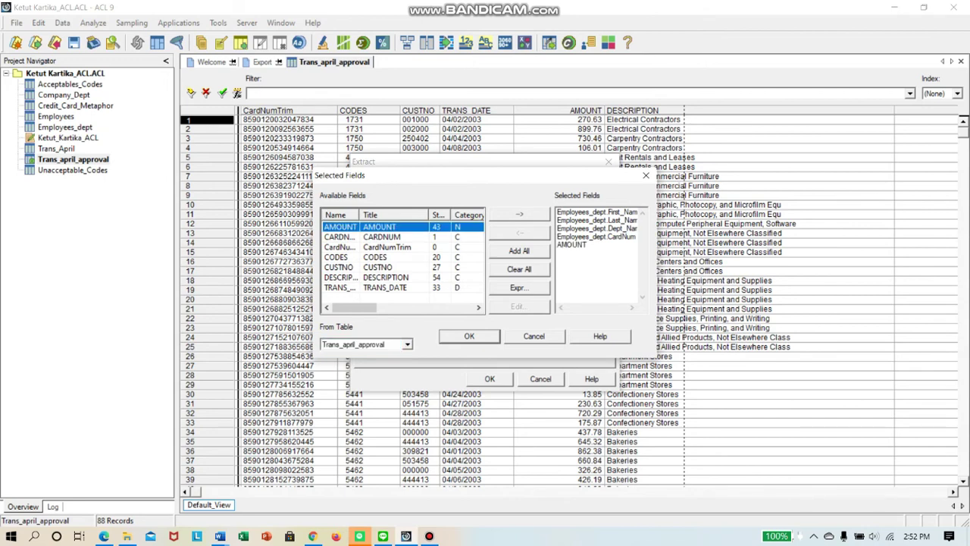
pyautogui.doubleClick(385, 287)
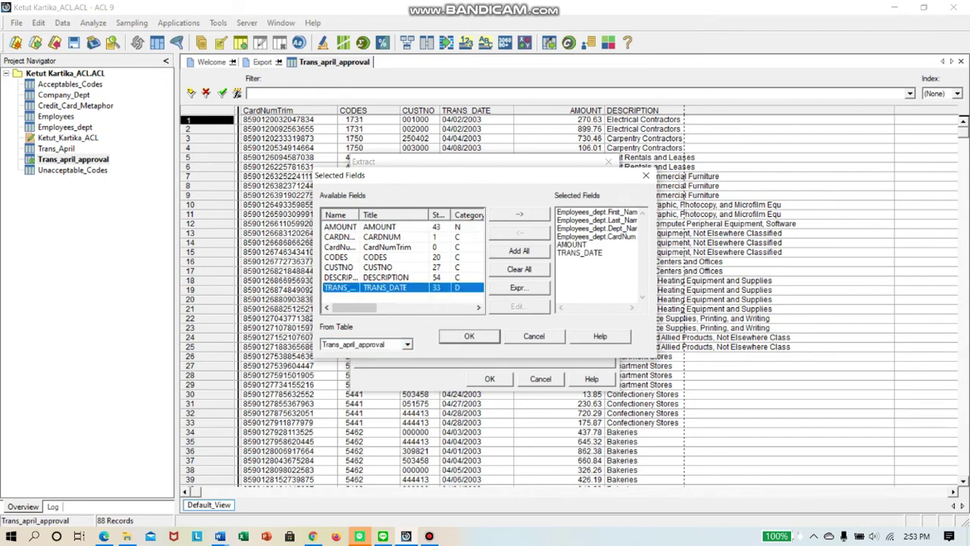
pyautogui.doubleClick(376, 257)
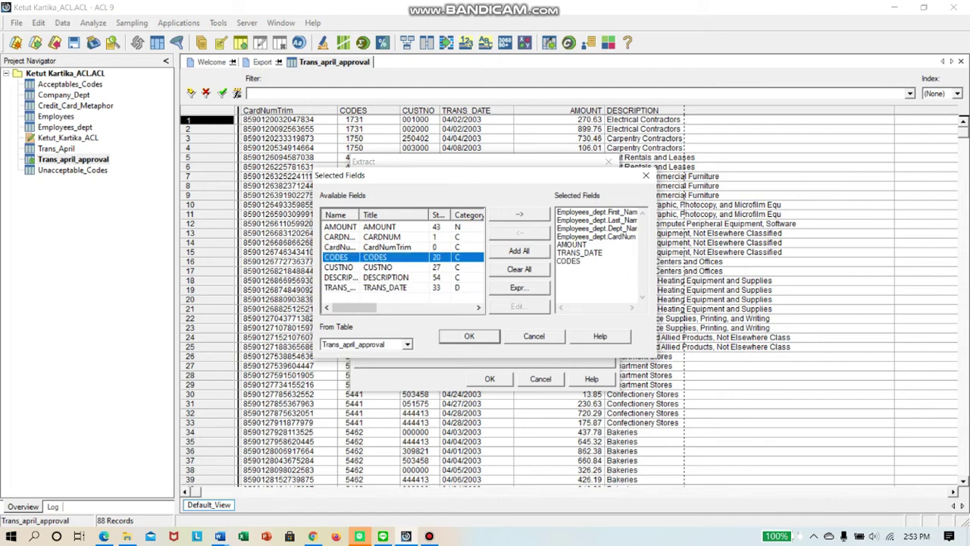
pyautogui.doubleClick(378, 267)
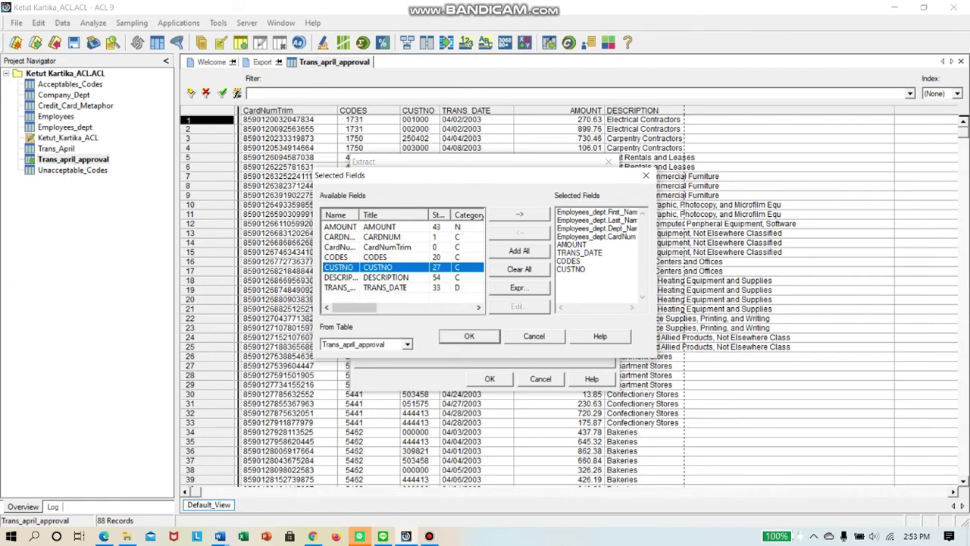
pyautogui.doubleClick(385, 277)
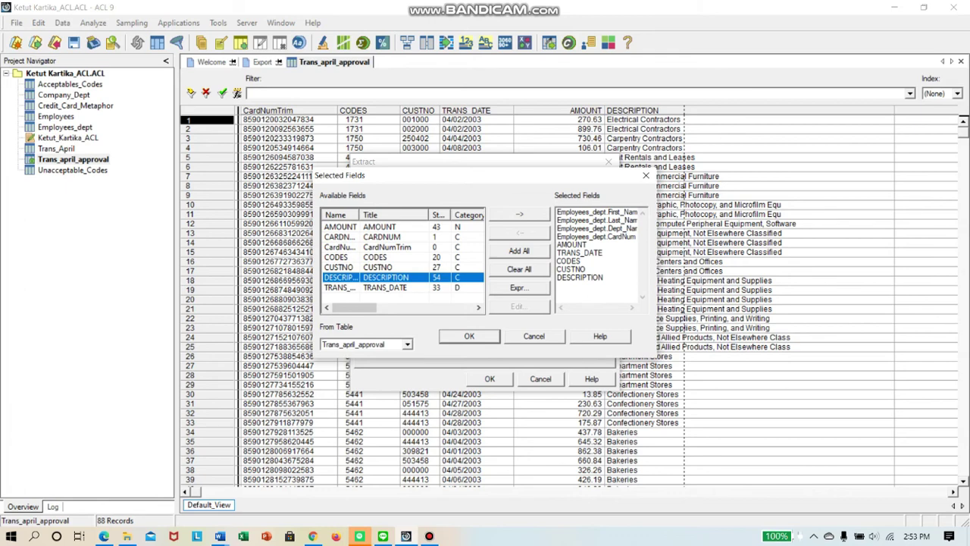
pyautogui.press('Return')
# - Extract the selected fields to an output table named "Trans april approval by employees" and select that table in the project
pyautogui.click(447, 329)
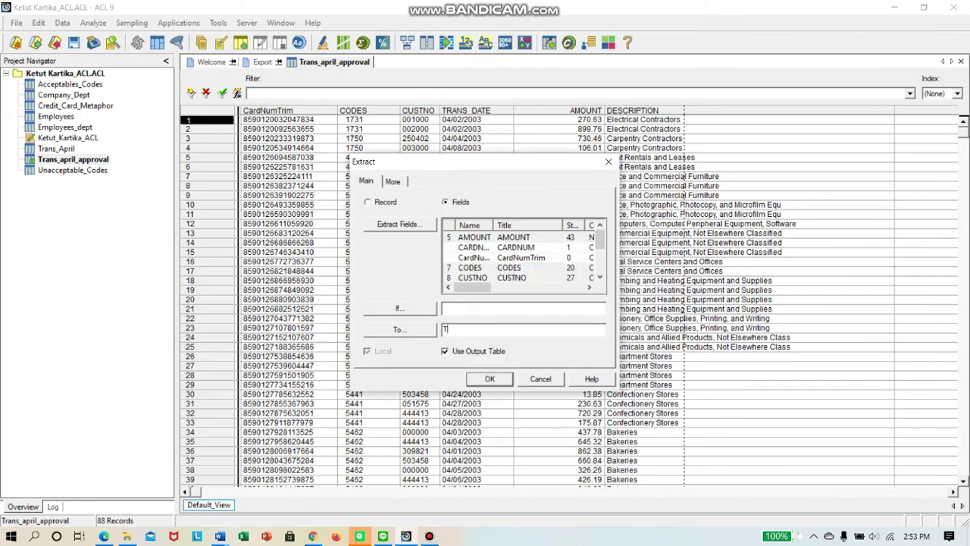
pyautogui.write('Trans april approval bu')
pyautogui.press('BackSpace')
pyautogui.write('y employees')
pyautogui.click(490, 378)
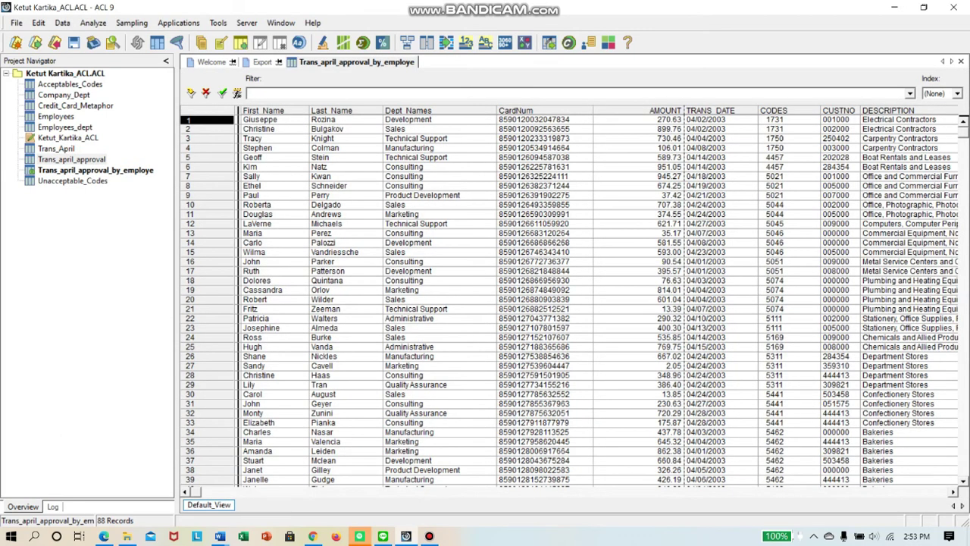
pyautogui.click(96, 169)
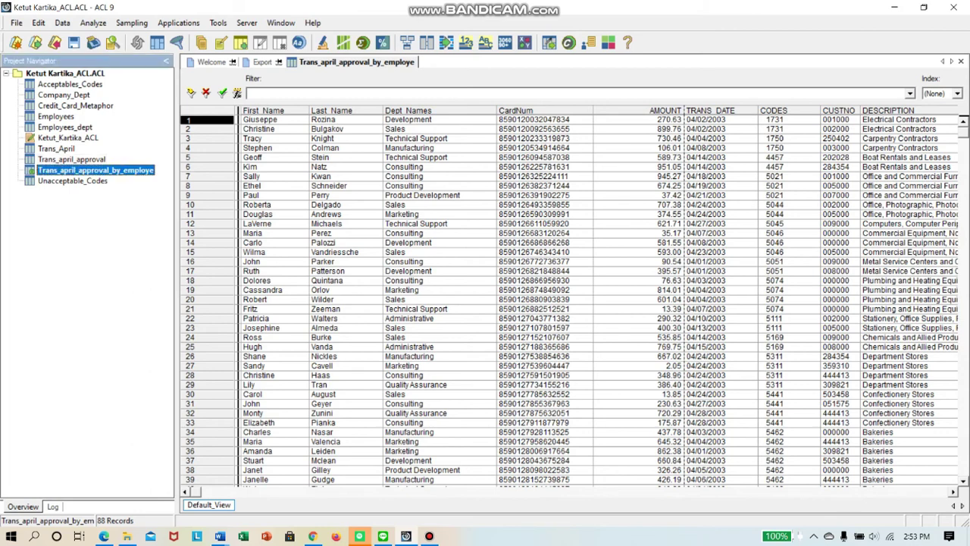